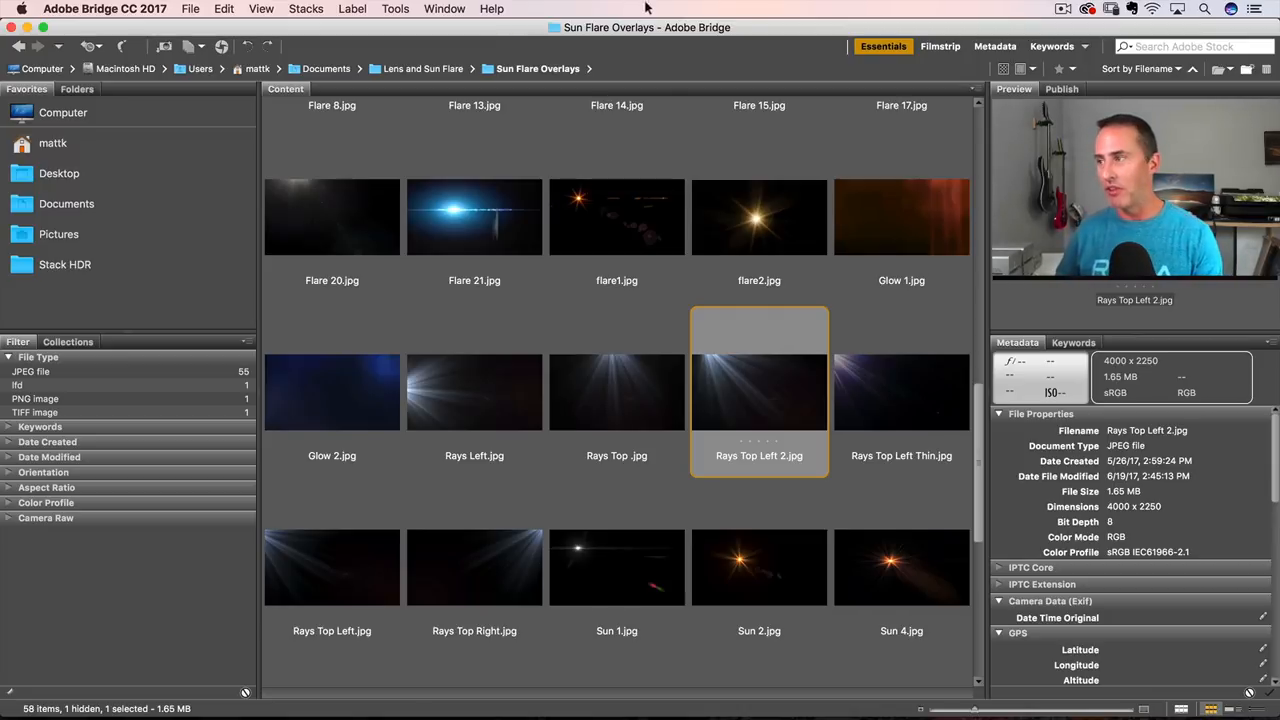
Step: Look through the sun flare overlay thumbnails around Rays Top Left 2.jpg and switch to Photoshop
left_click_drag(977, 385, 971, 413)
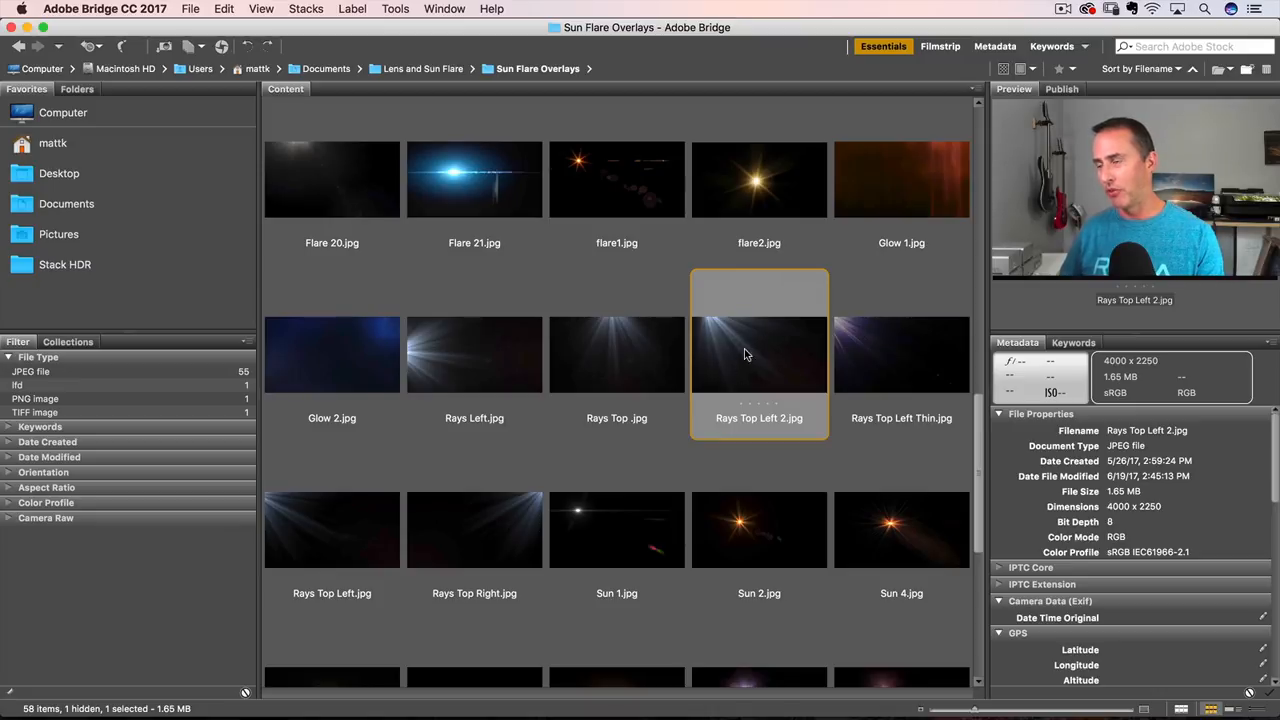
key("super+Tab")
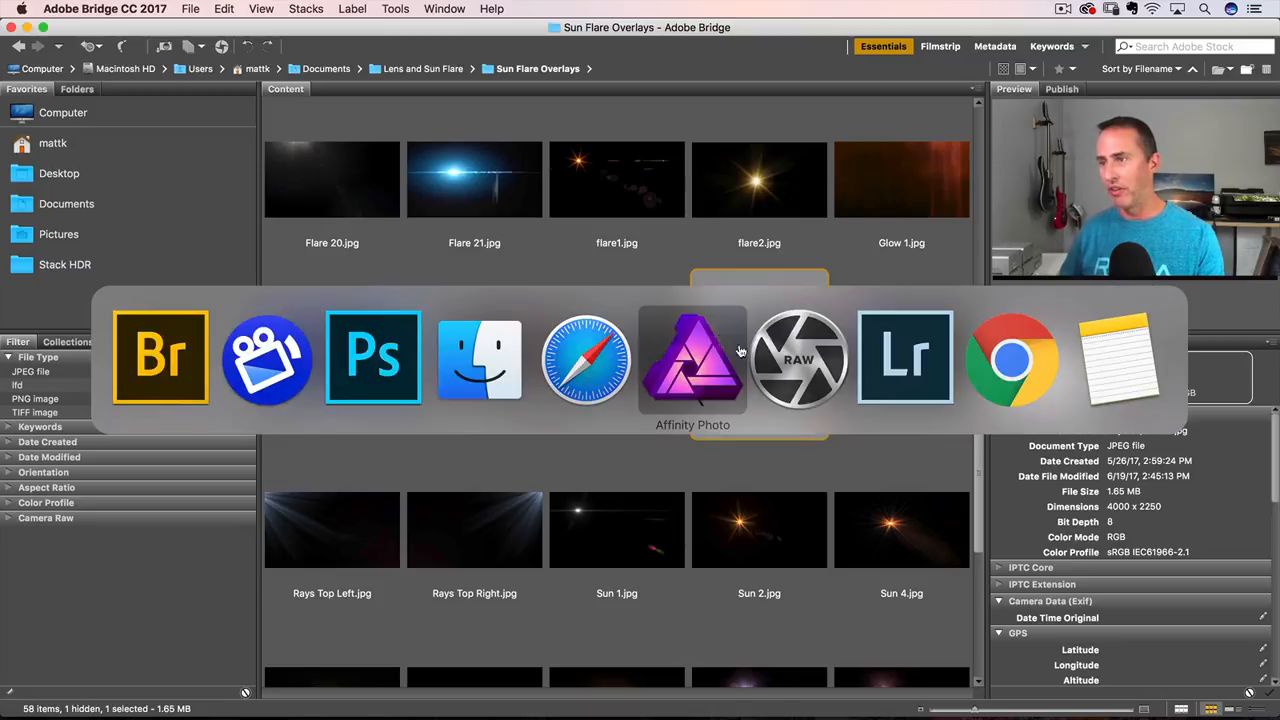
left_click(387, 340)
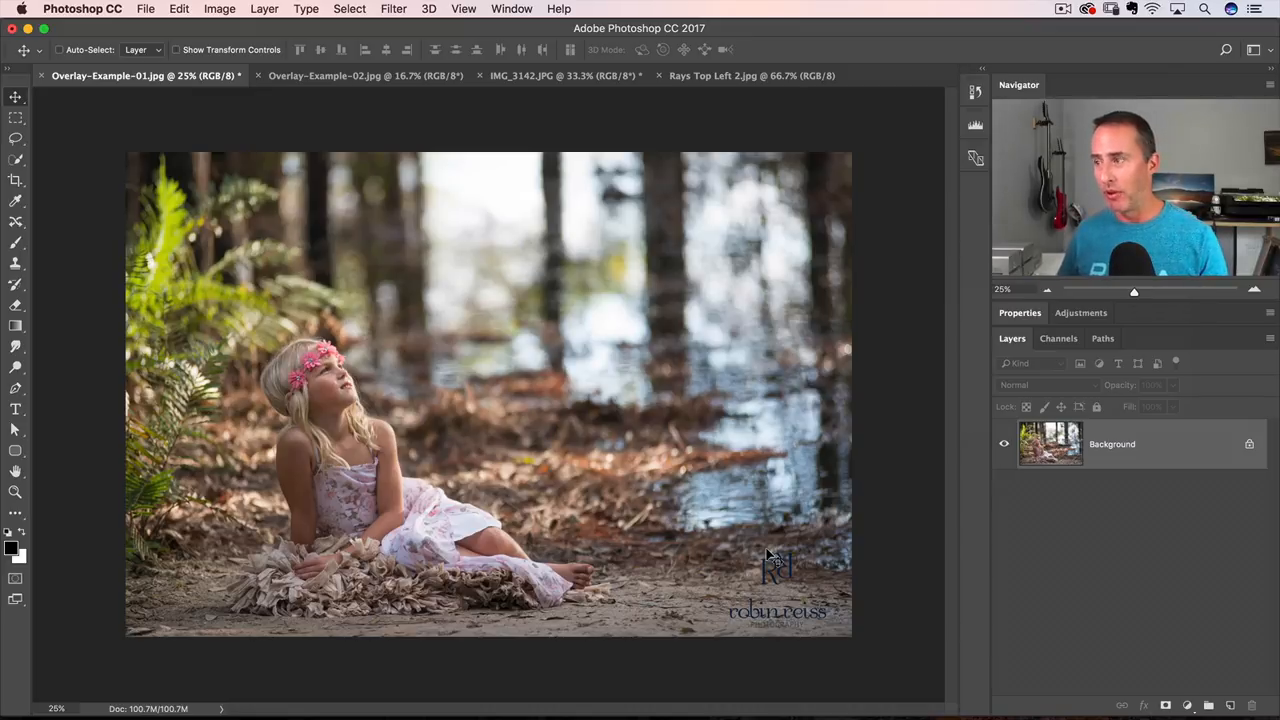
Step: Copy the entire Rays Top Left 2.jpg image and paste it into Overlay-Example-01.jpg as a new layer
left_click(764, 78)
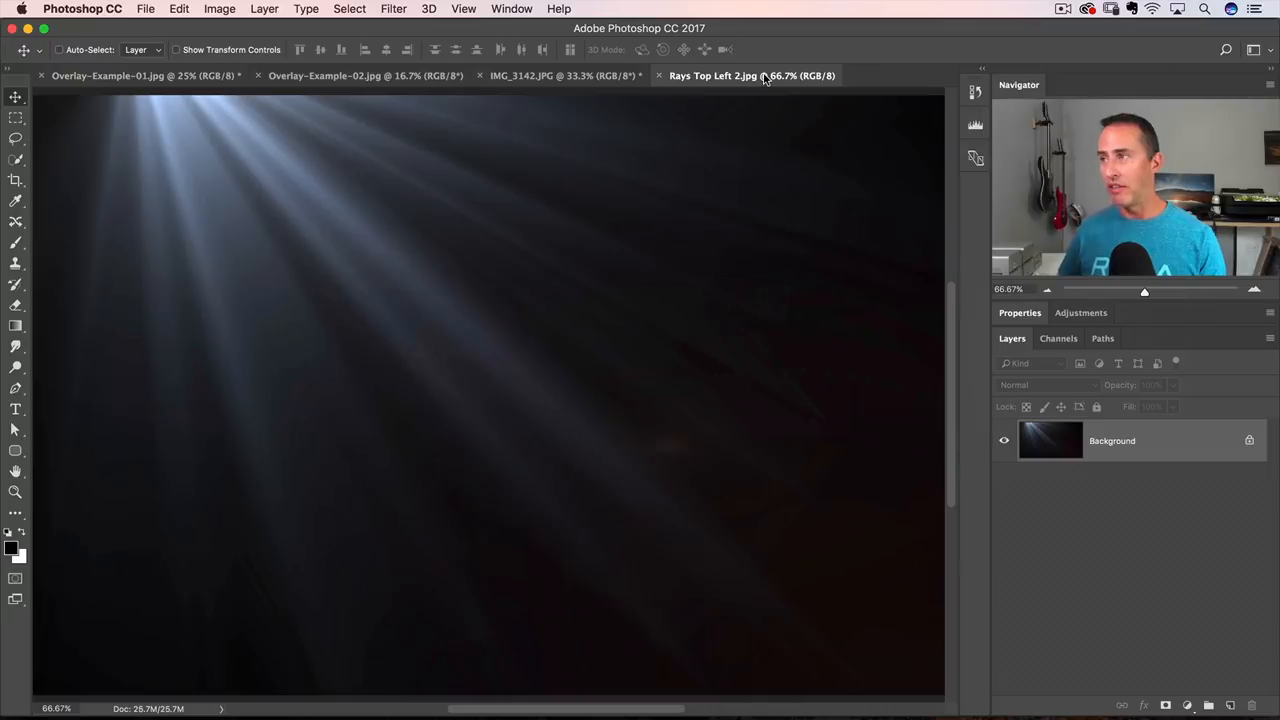
left_click(349, 9)
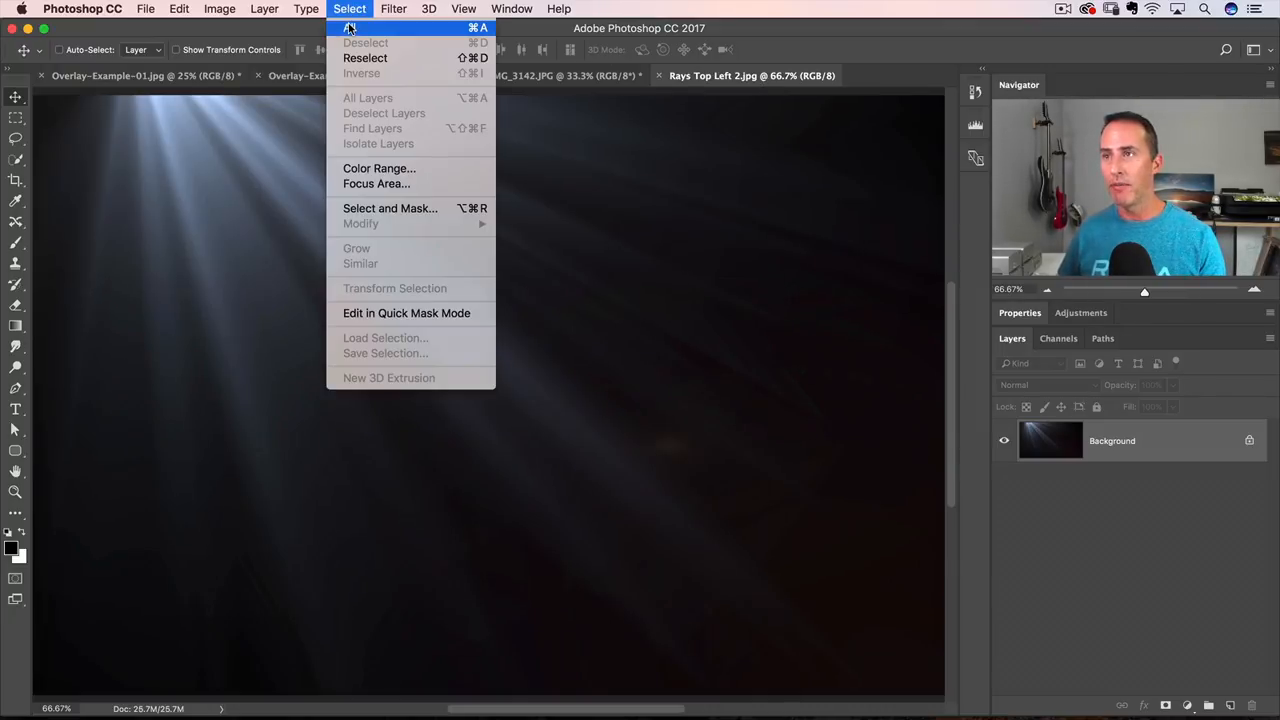
left_click(349, 28)
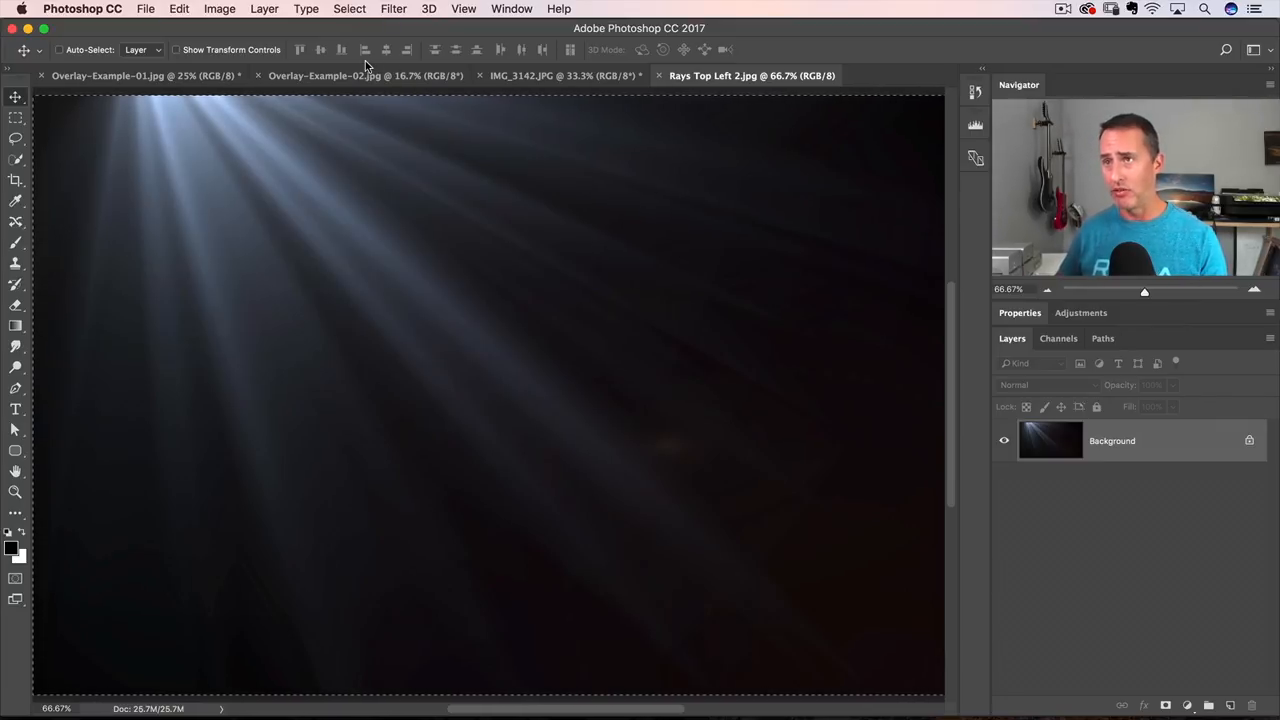
left_click(183, 77)
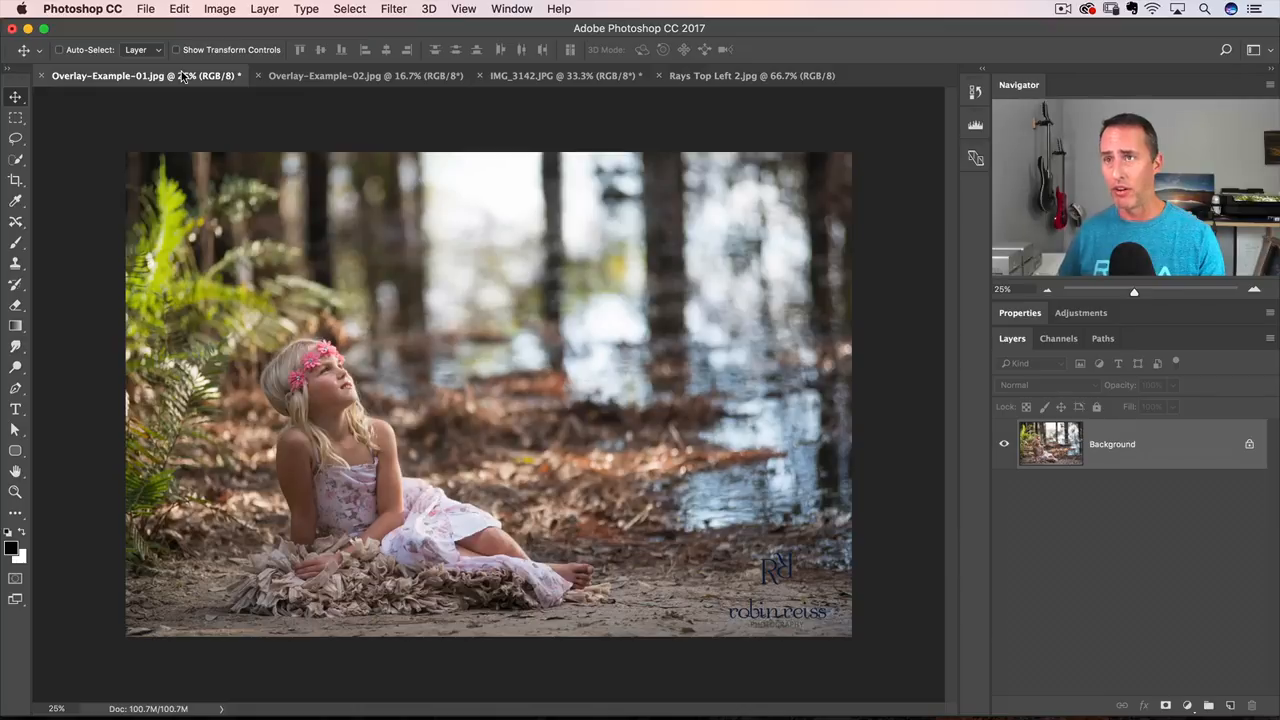
left_click(185, 9)
left_click(212, 153)
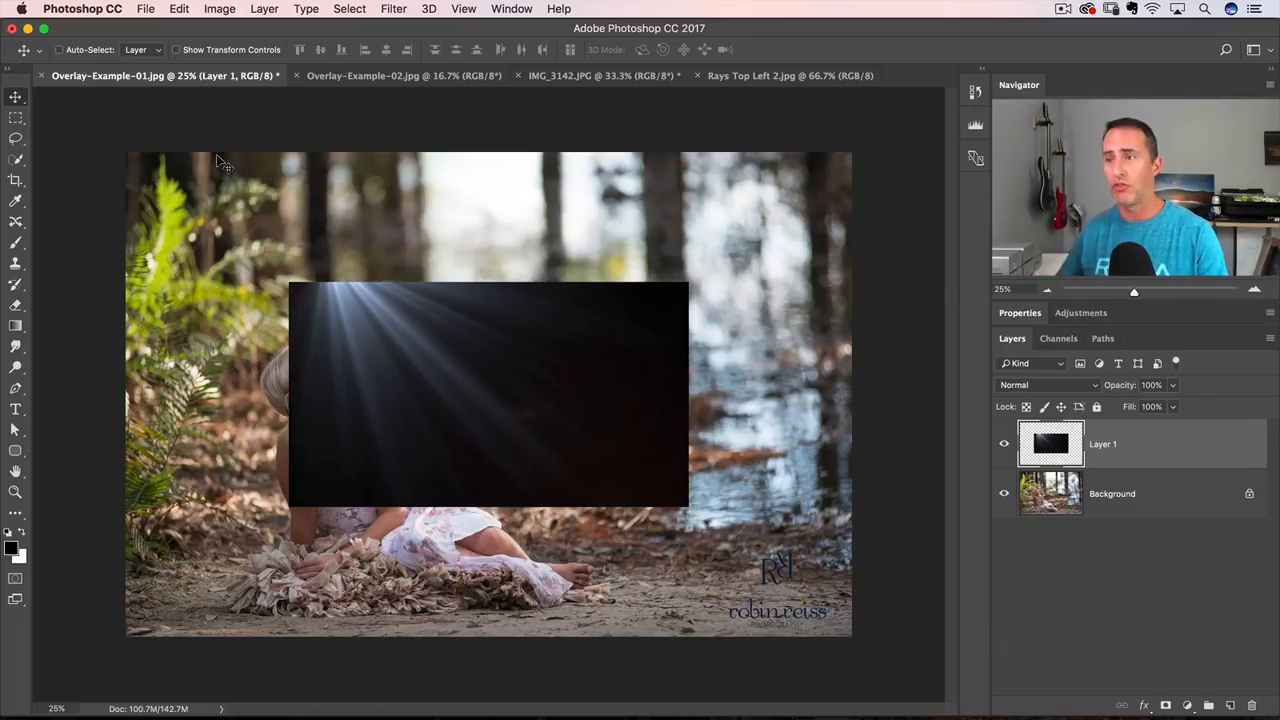
Step: Flip the pasted rays layer horizontally with Free Transform and stretch it to cover the whole photo
key("super+t")
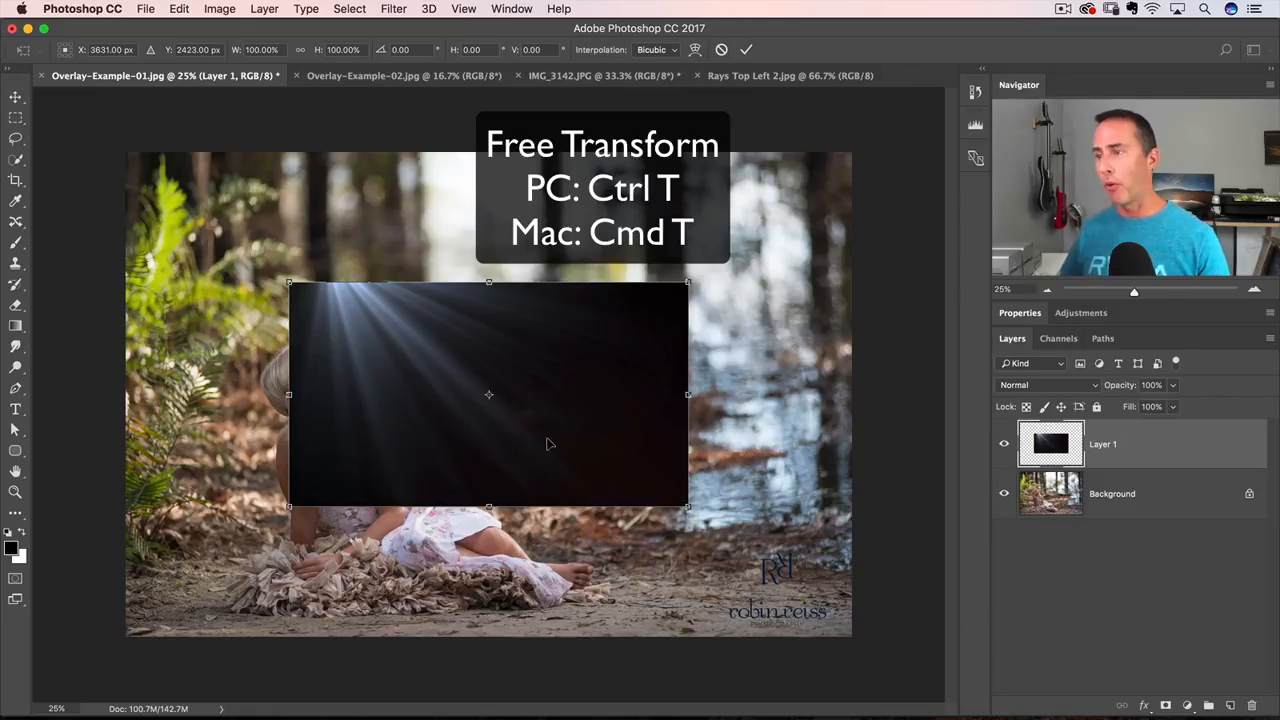
right_click(484, 345)
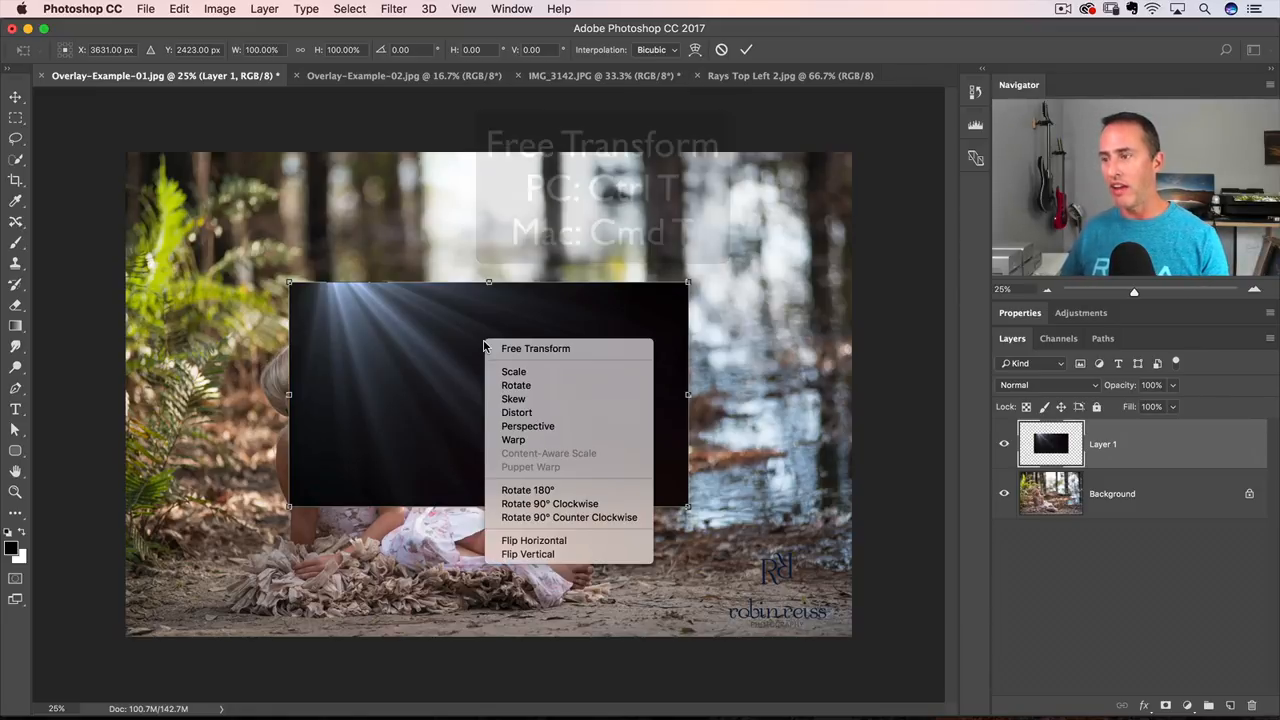
left_click(557, 541)
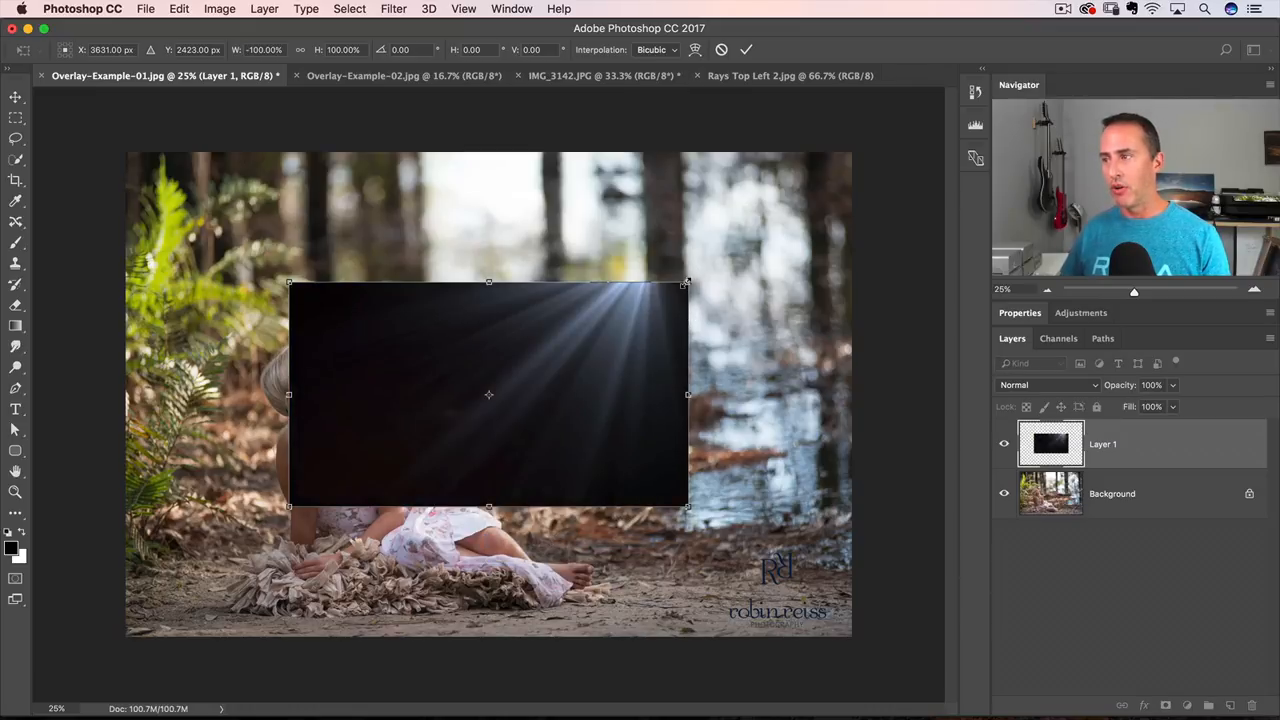
left_click_drag(688, 282, 851, 152)
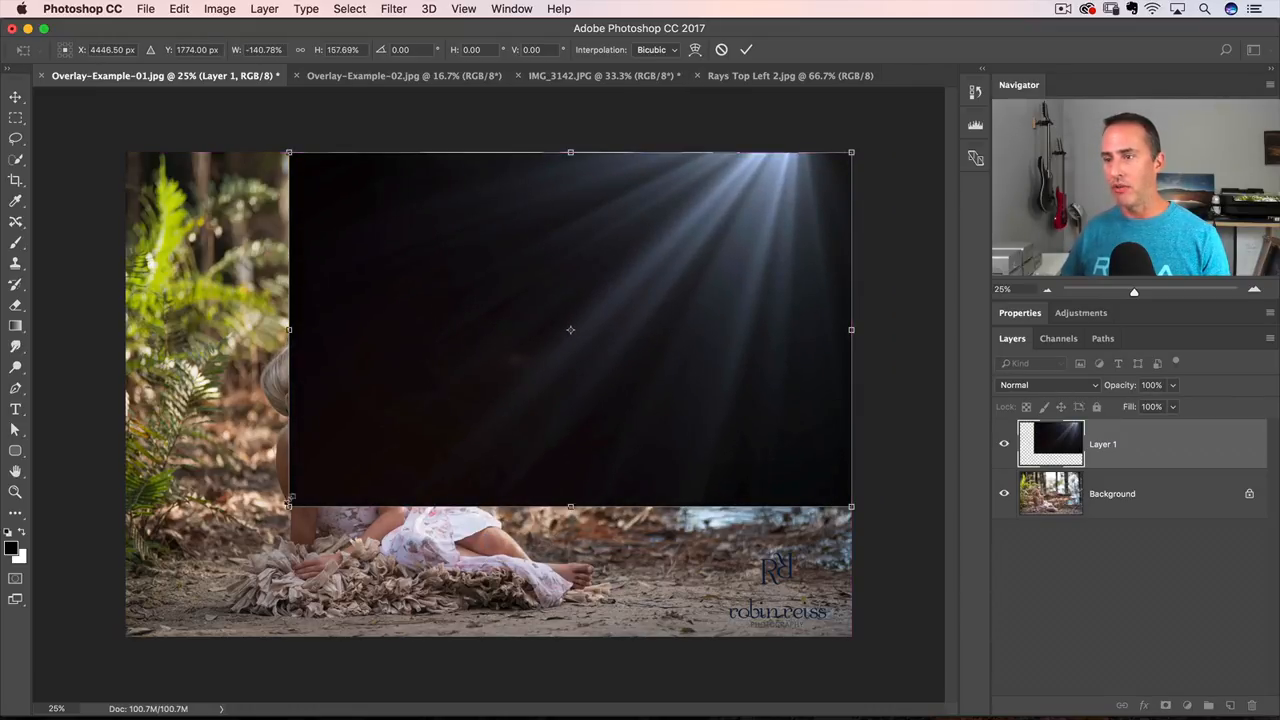
left_click_drag(288, 507, 124, 639)
key("Return")
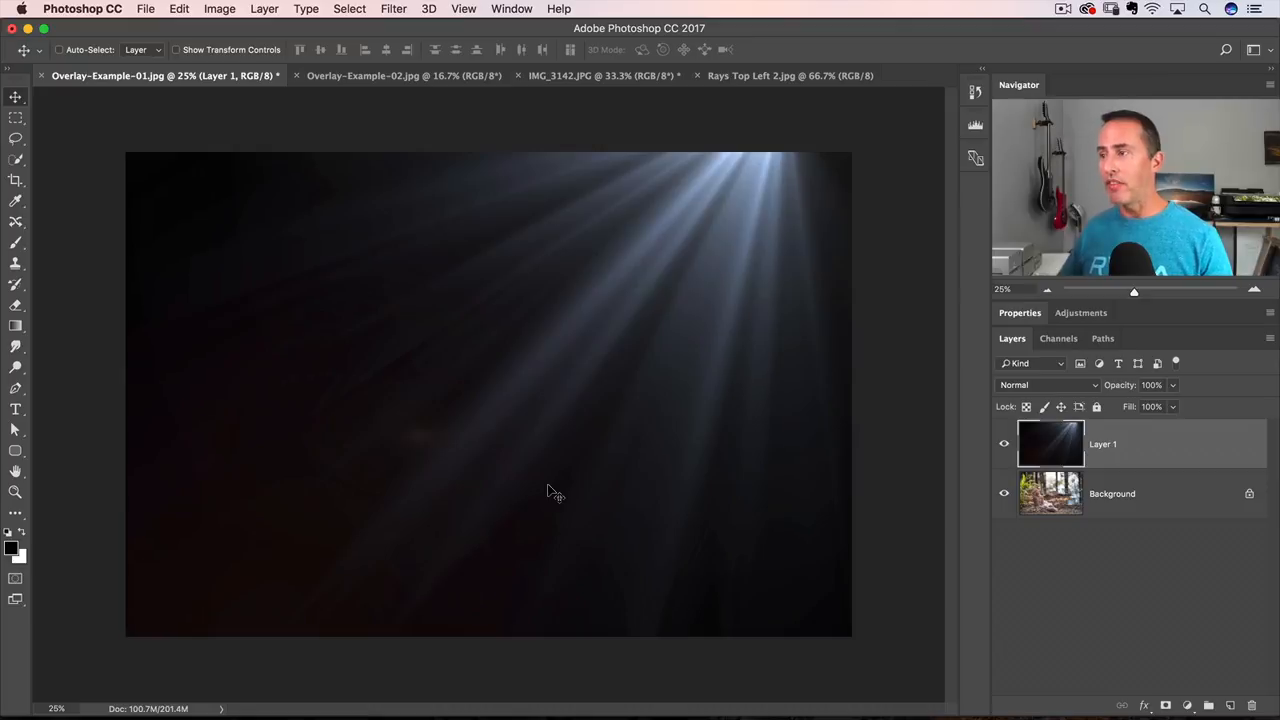
Step: Check the photo beneath the rays layer and set that layer's blend mode to Screen
left_click(1004, 444)
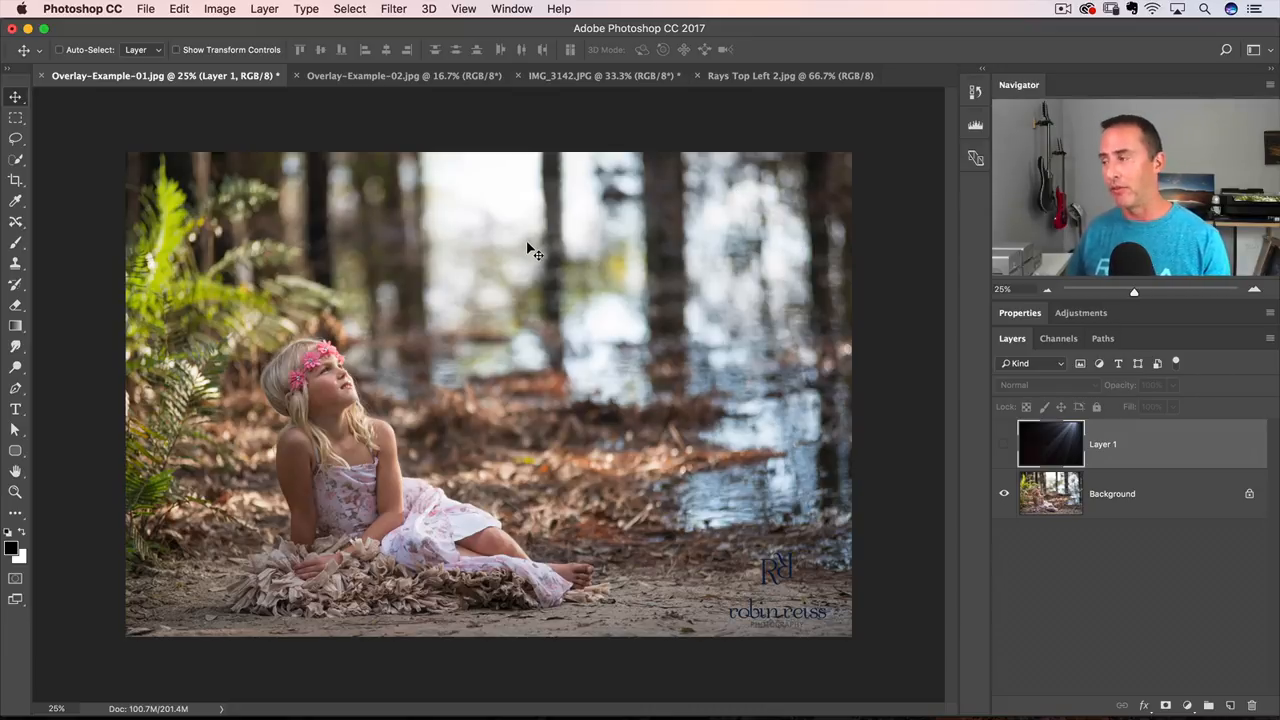
left_click(1003, 446)
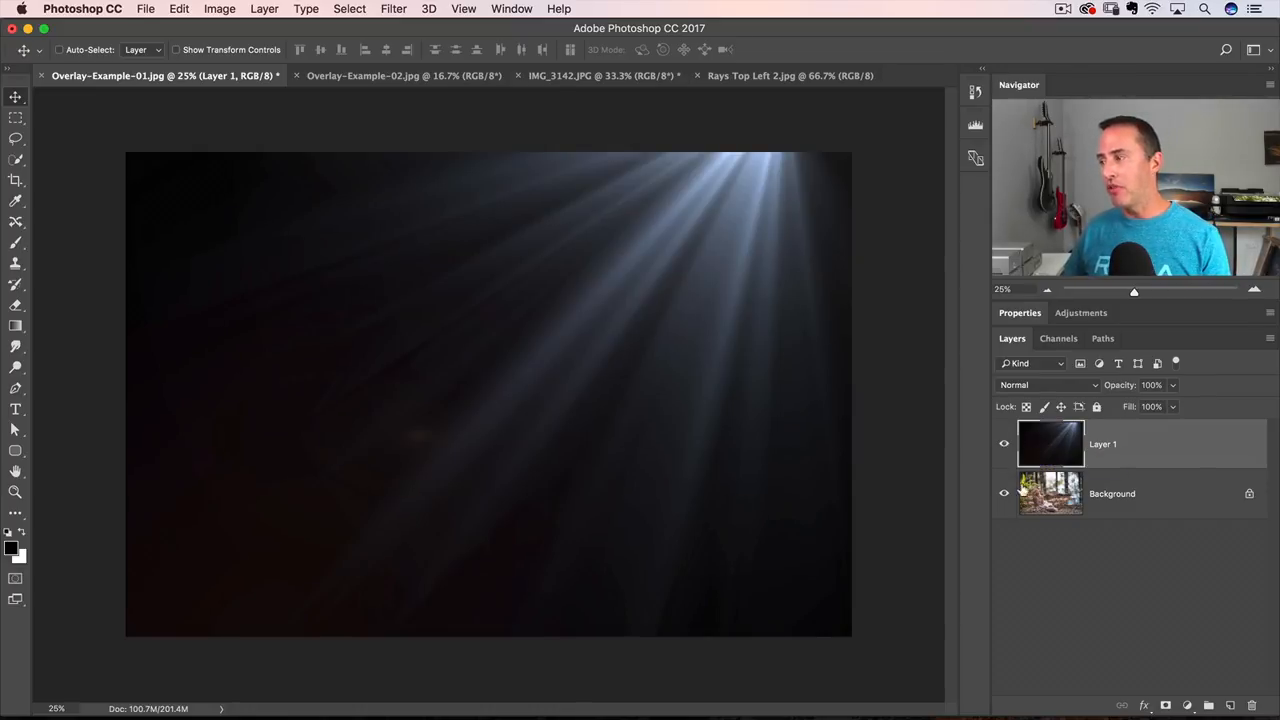
left_click(1065, 387)
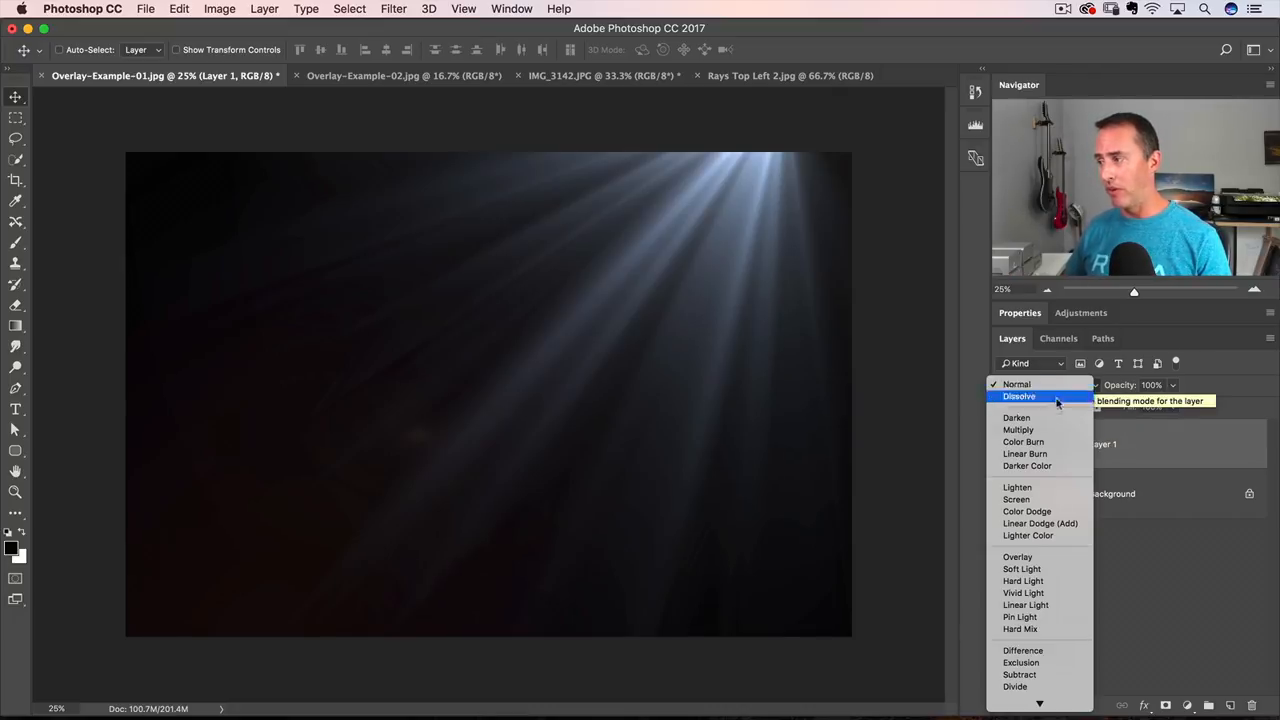
left_click(1014, 500)
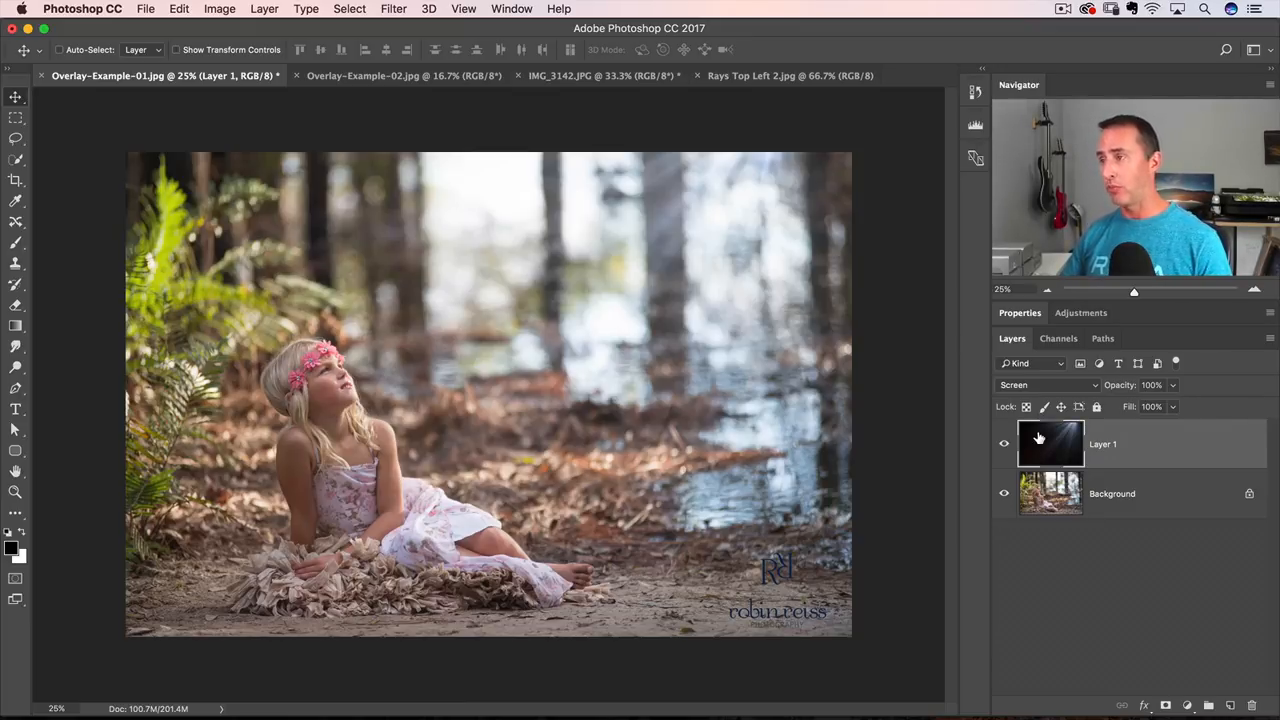
Step: Colorize the rays layer with Hue/Saturation, using a hue of 32 and a saturation of 38
key("super")
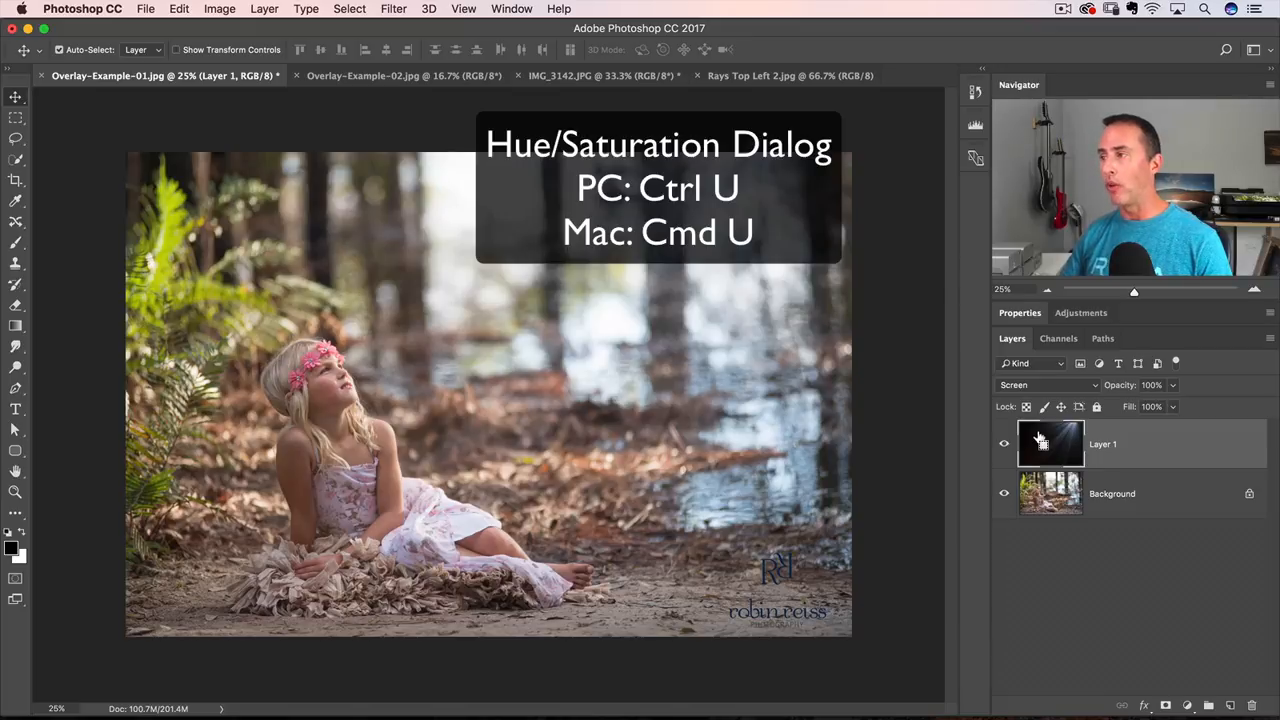
key("super+u")
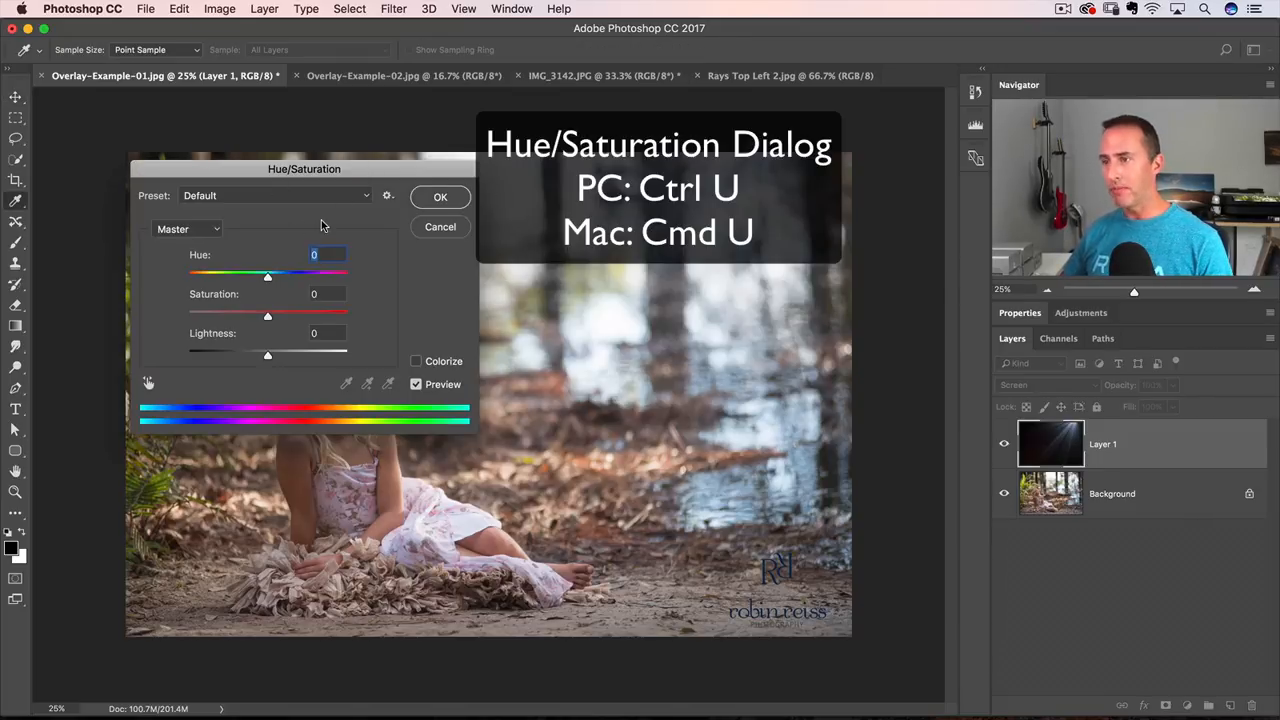
left_click(270, 276)
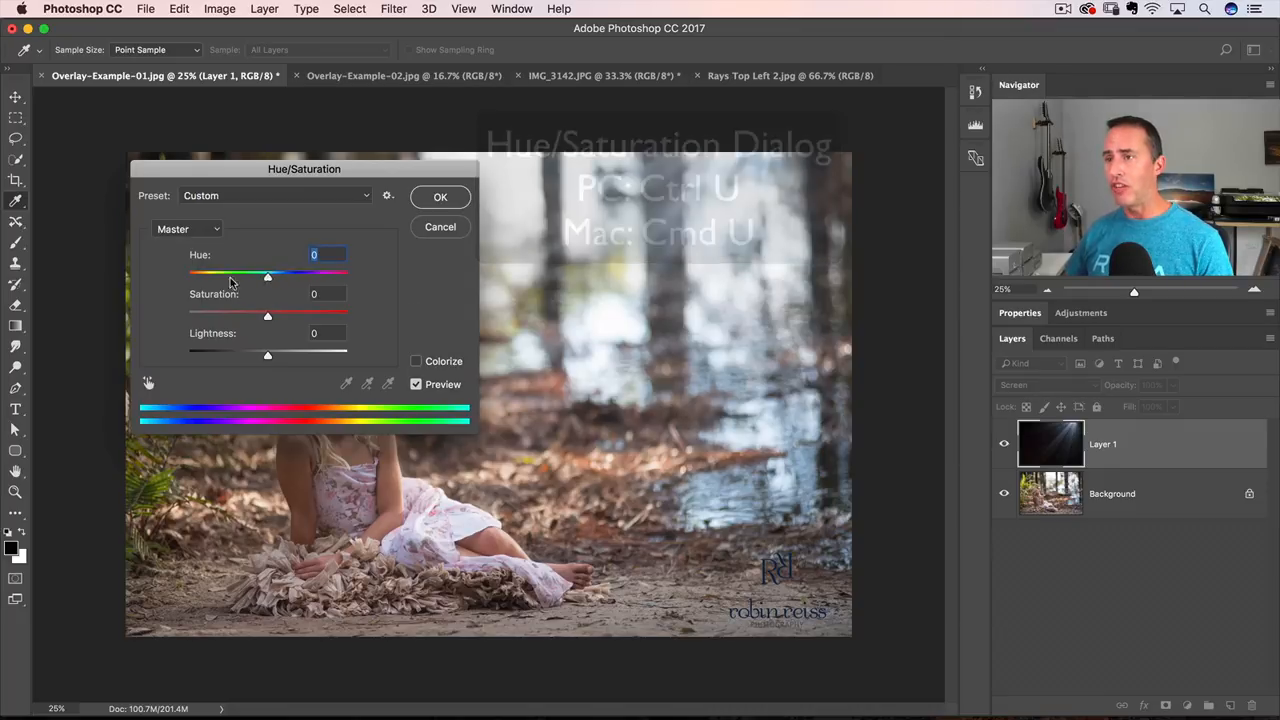
left_click_drag(230, 282, 267, 277)
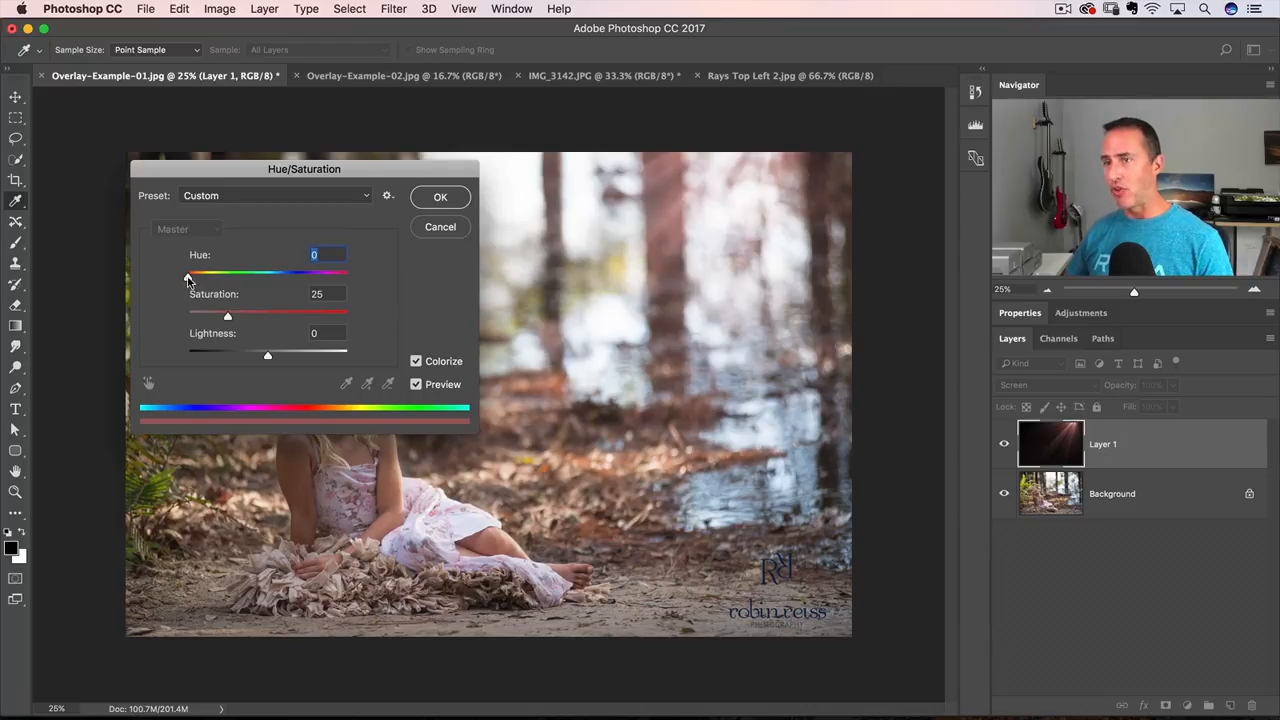
mouse_move(187, 278)
left_mouse_down()
mouse_move(222, 279)
mouse_move(202, 279)
left_mouse_up()
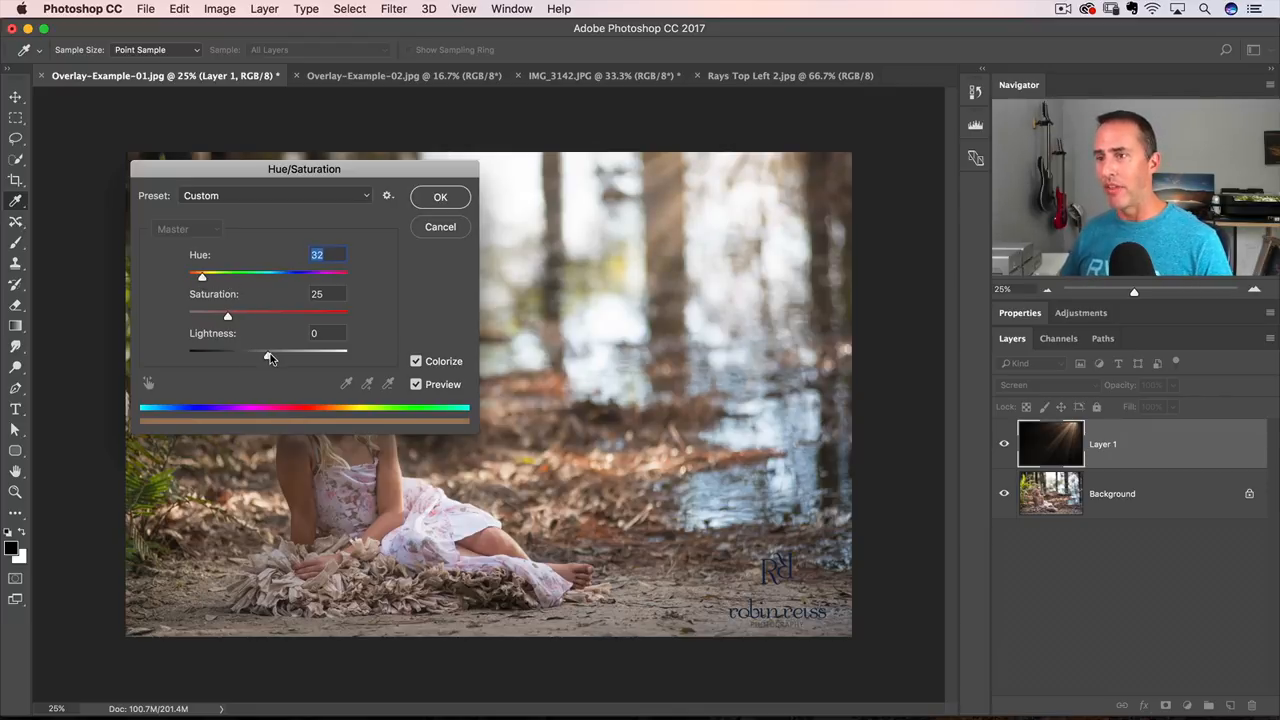
mouse_move(228, 317)
left_mouse_down()
mouse_move(263, 317)
mouse_move(248, 318)
left_mouse_up()
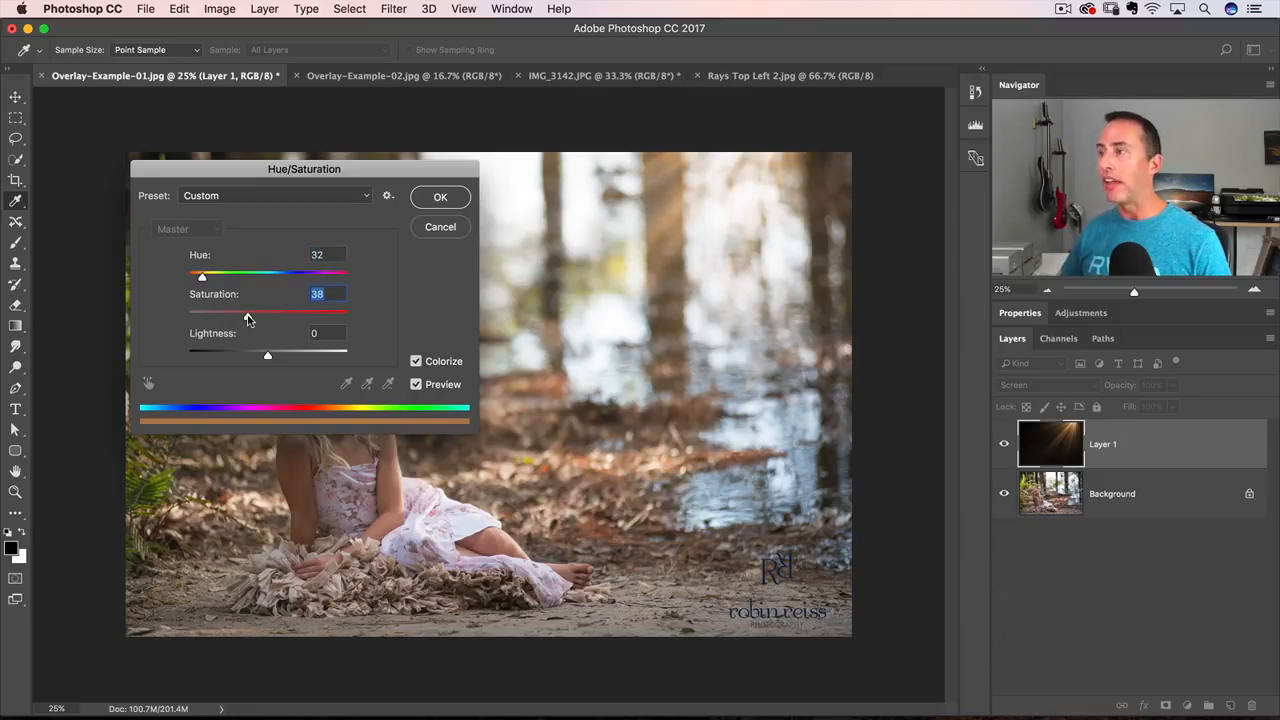
left_click(438, 197)
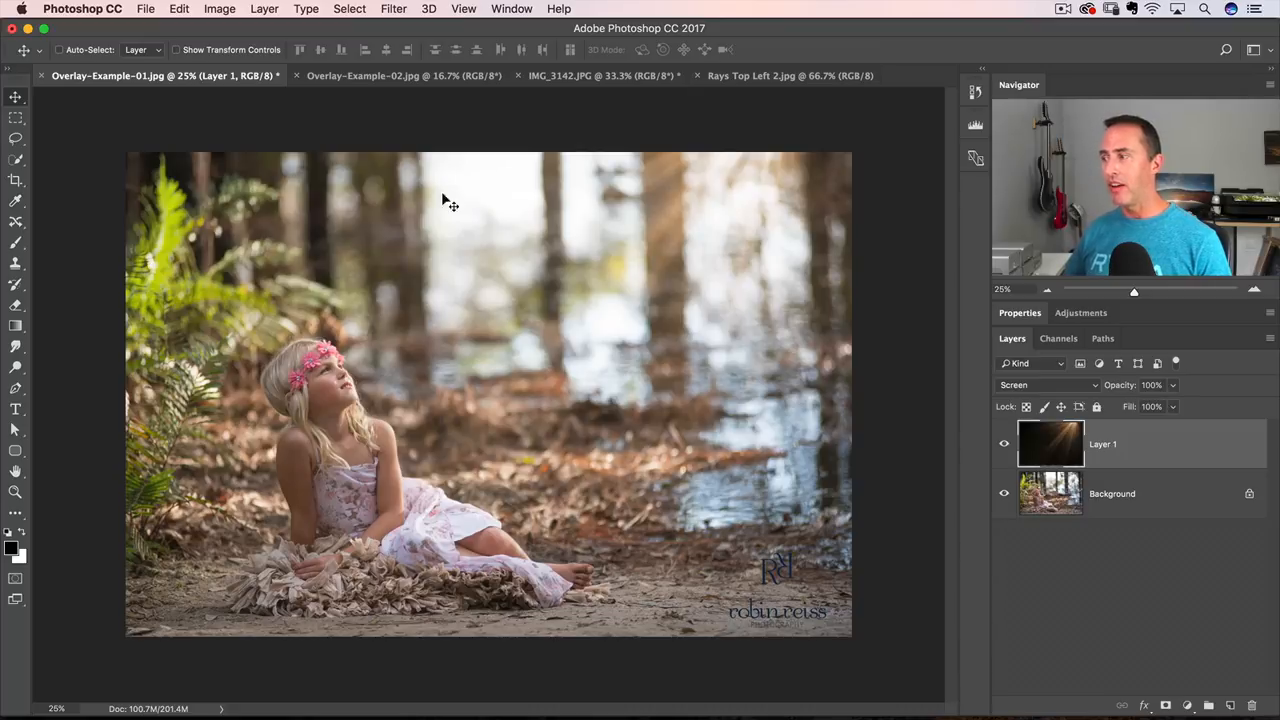
Step: Duplicate the warm-toned rays layer to intensify the light, and compare the photo with and without the overlays
left_click(1004, 444)
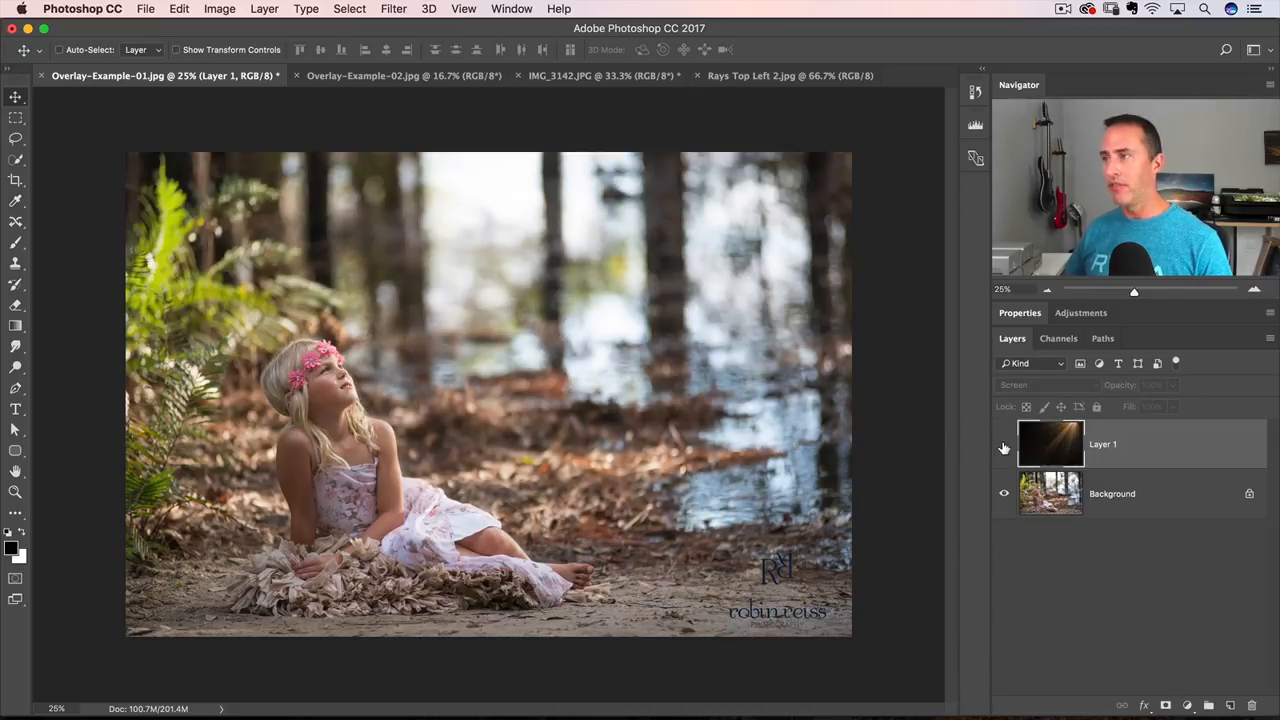
left_click(1004, 446)
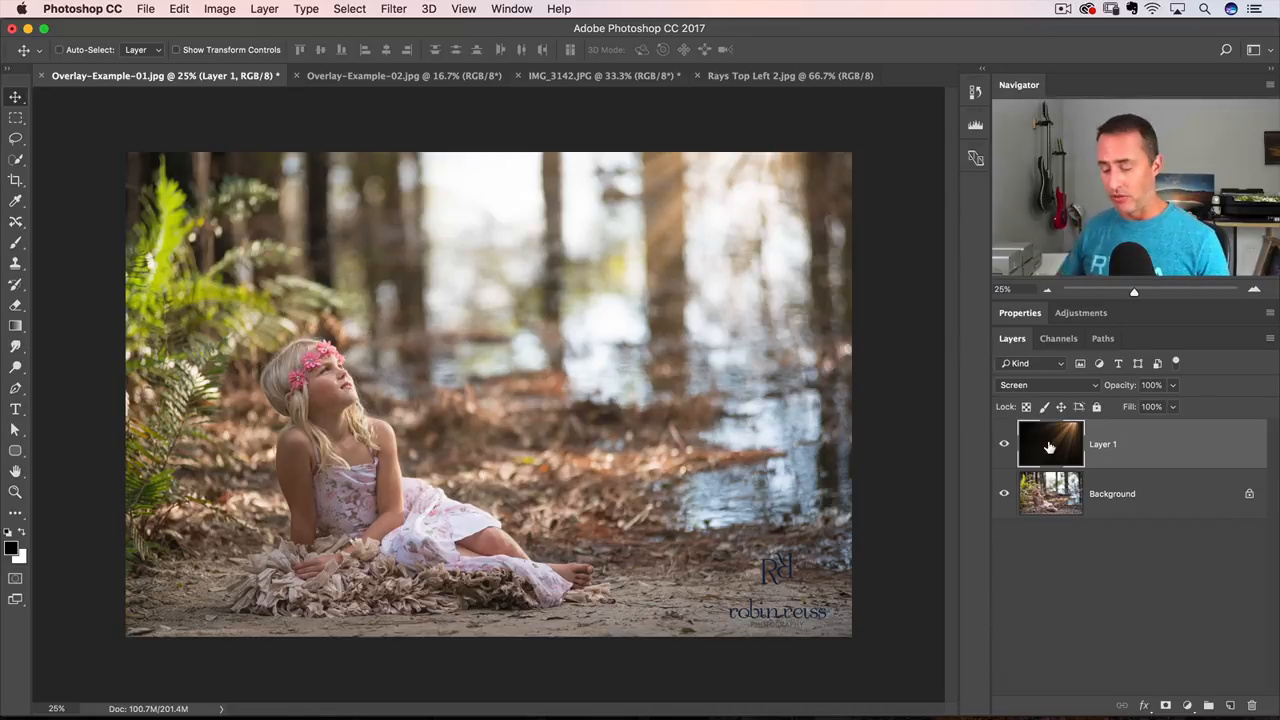
key("super")
key("super+j")
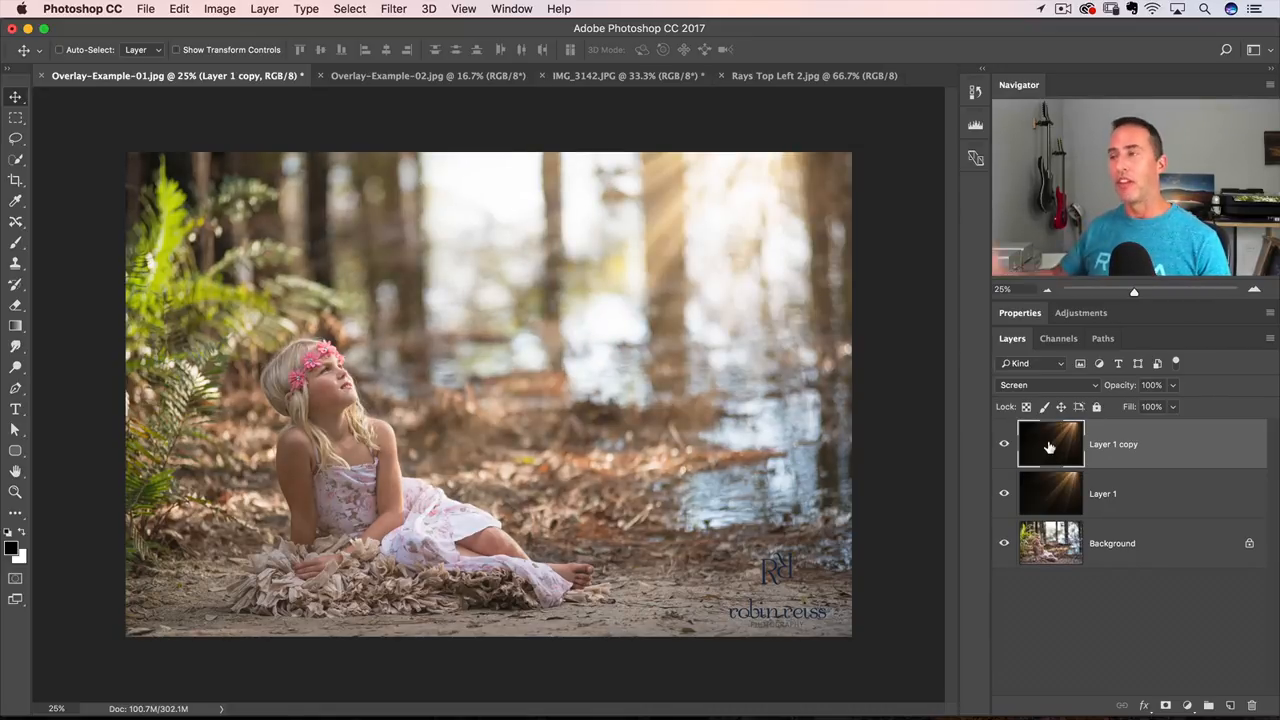
left_click(1004, 545, "alt")
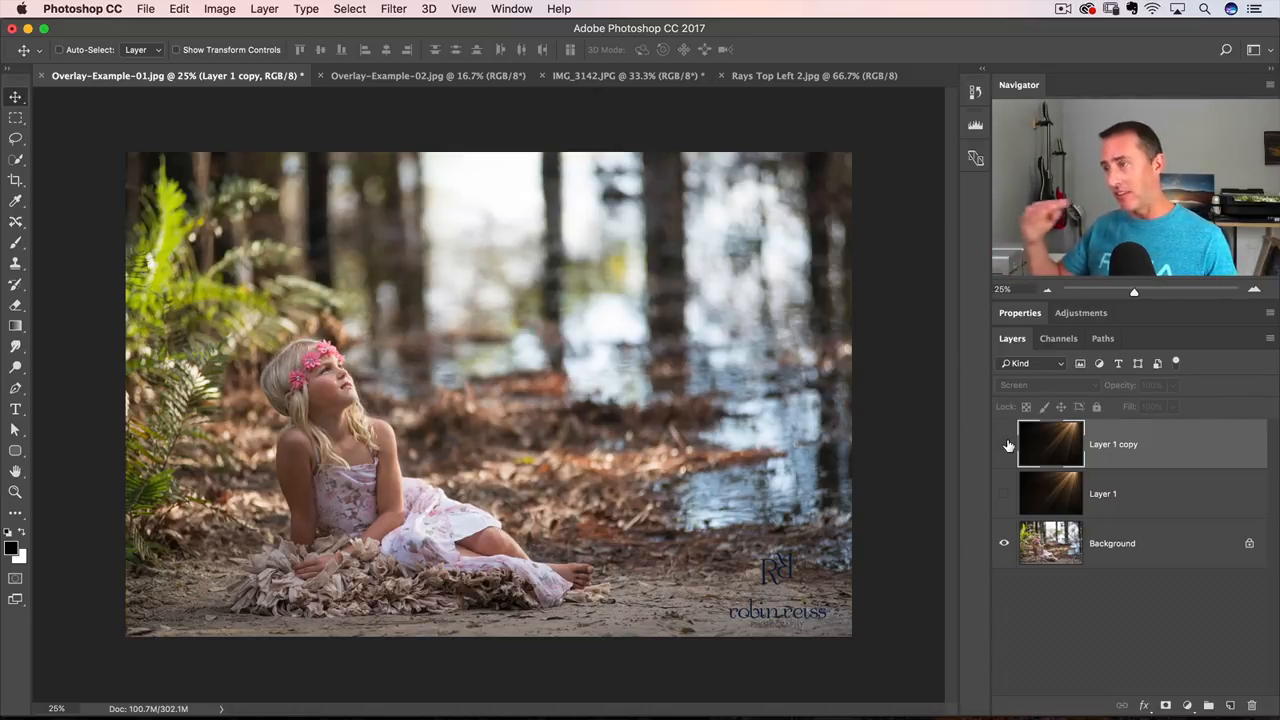
left_click(1004, 545, "alt")
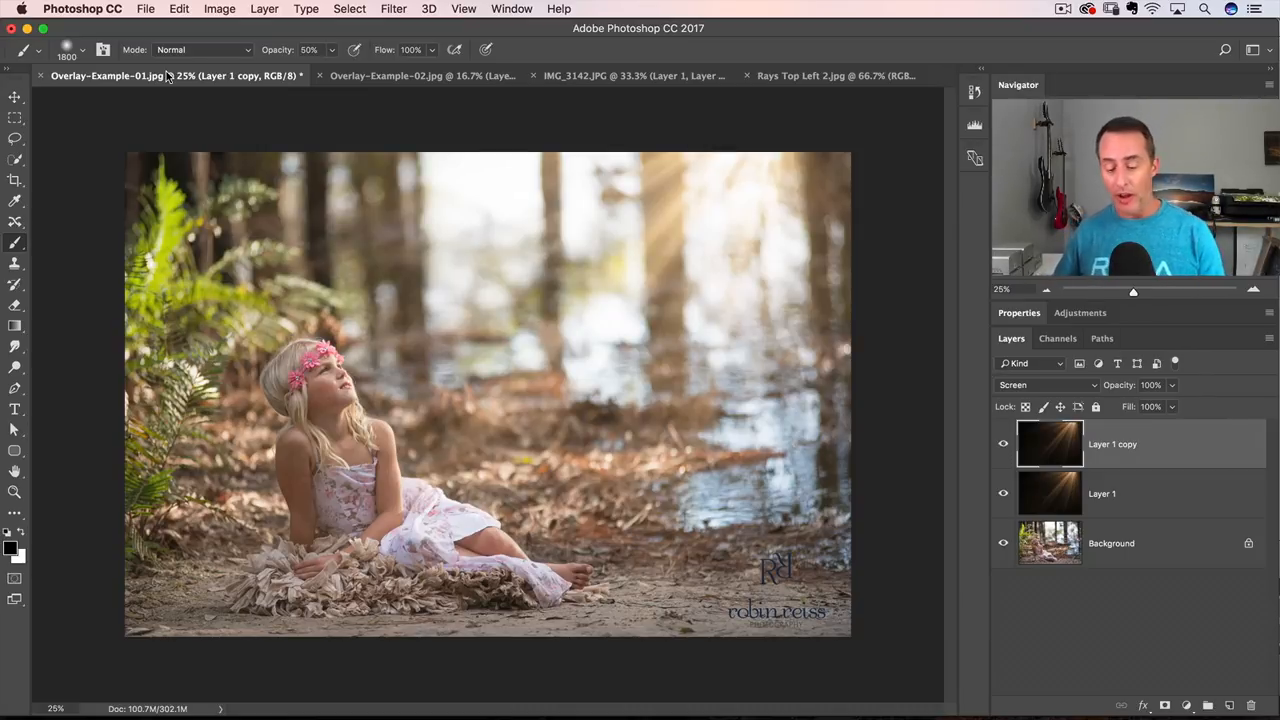
Step: Switch to Safari and look over the download page for the Free Sun Flare Overlay Image entry
key("super+Tab")
key("super+Tab")
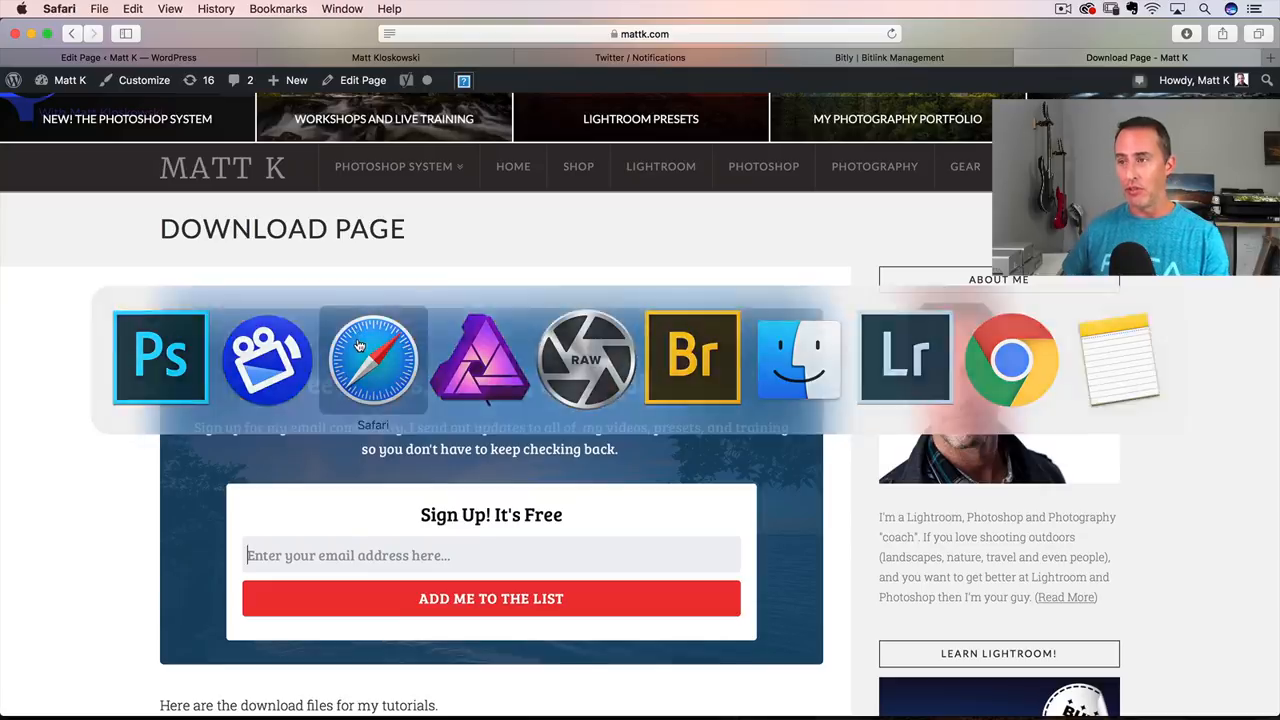
scroll(540, 266, "down", 5)
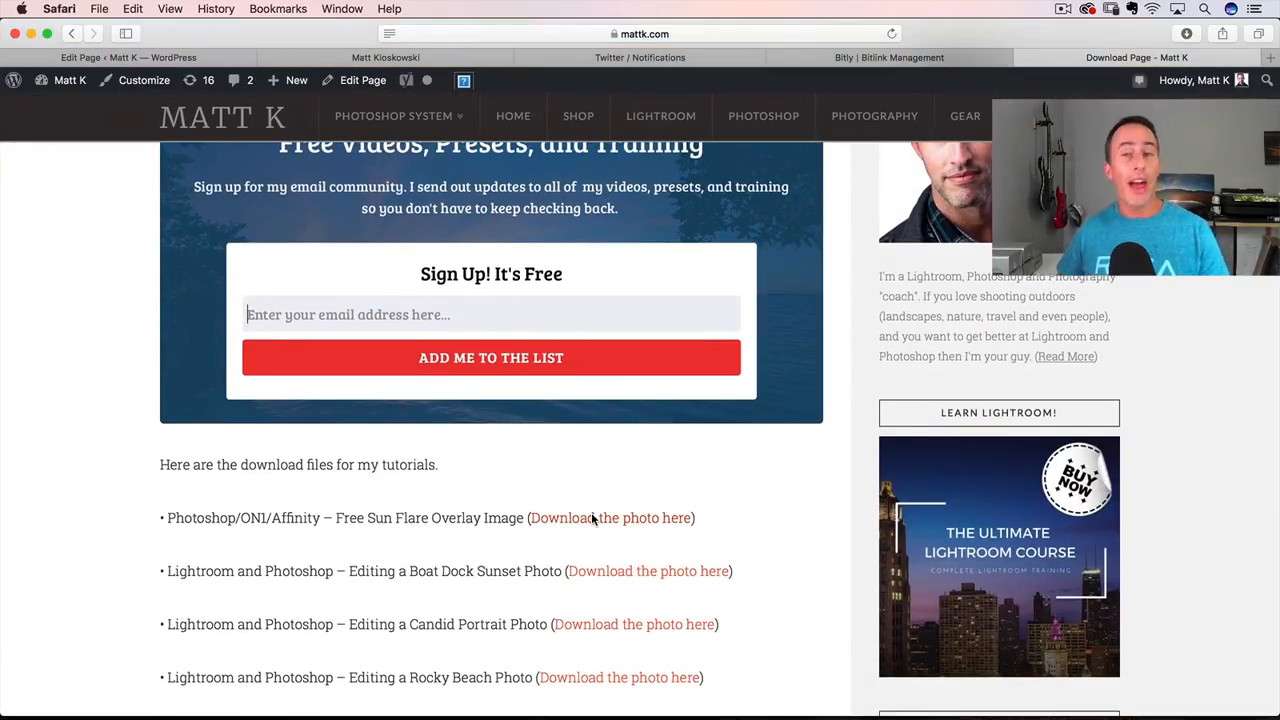
scroll(591, 516, "up", 4)
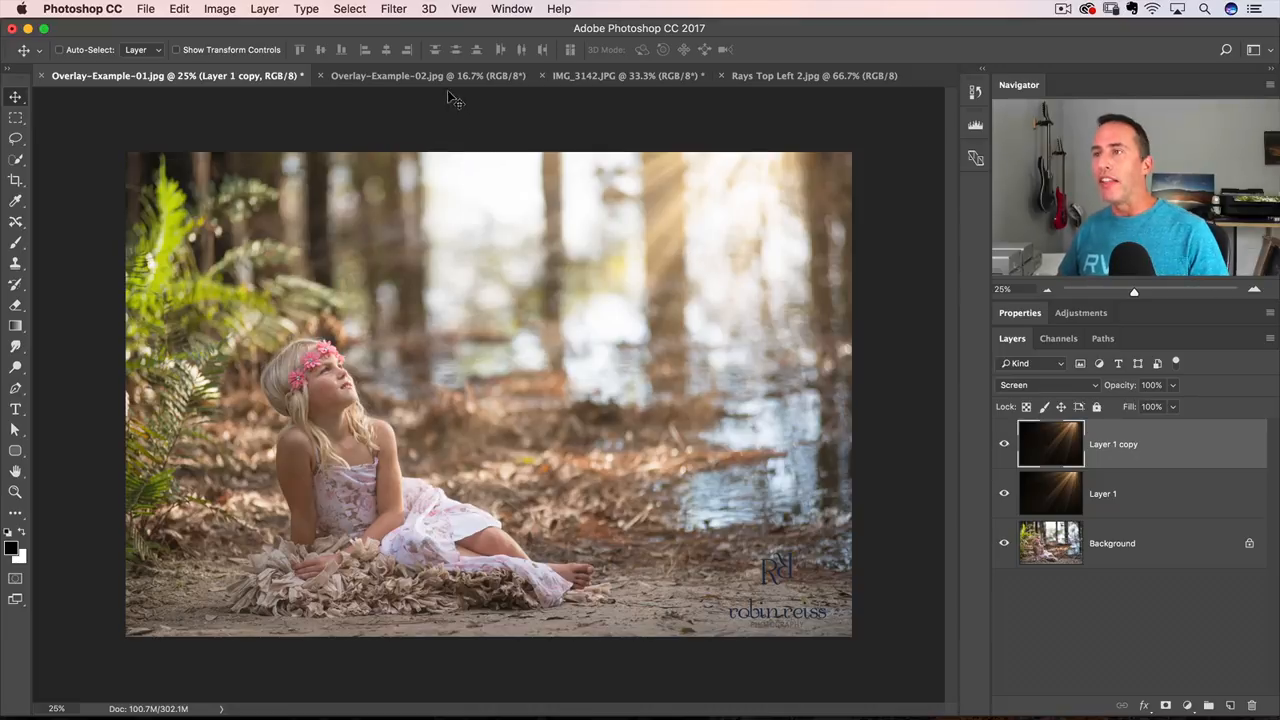
Step: Paste the copied rays image into Overlay-Example-02.jpg as a new layer
left_click(444, 75)
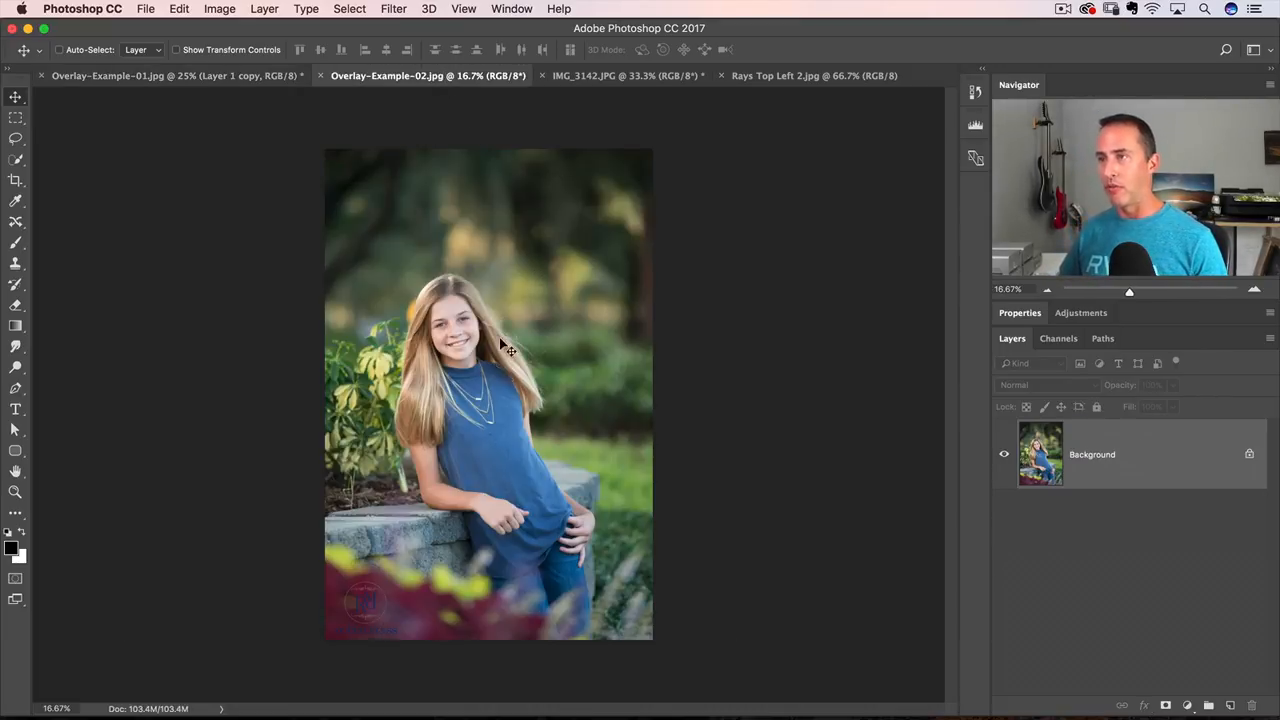
key("super+v")
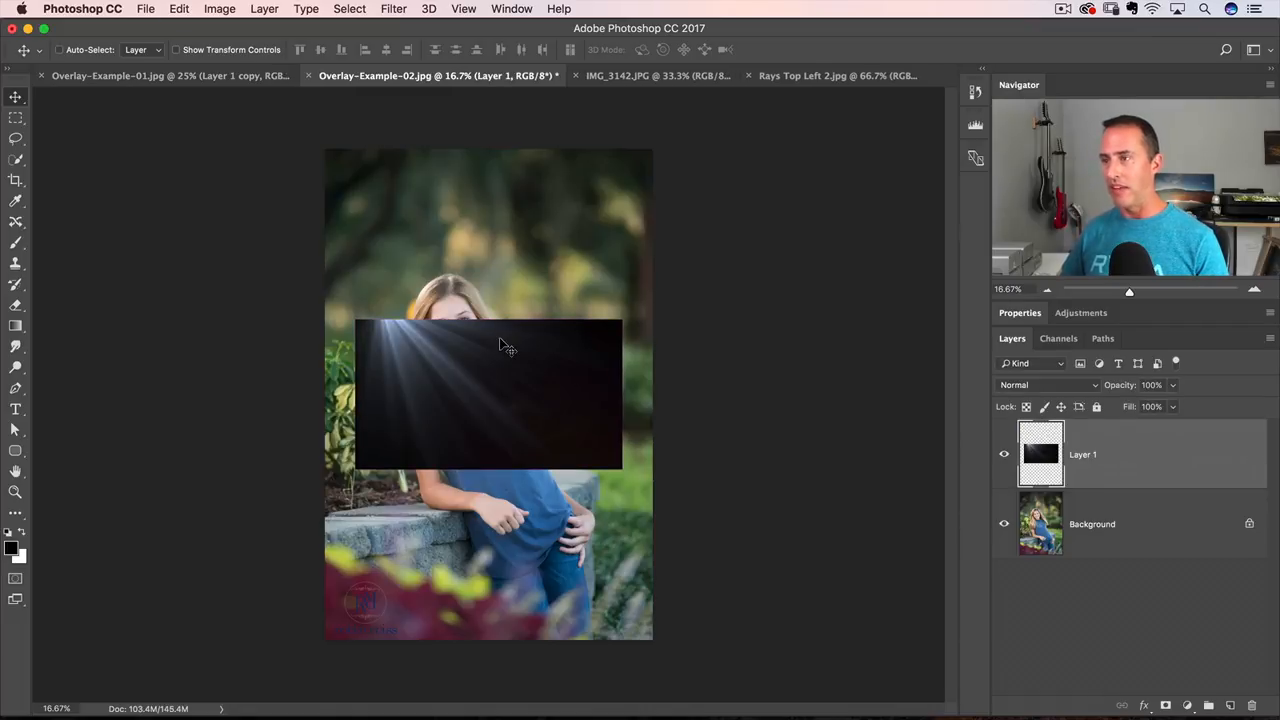
key("super")
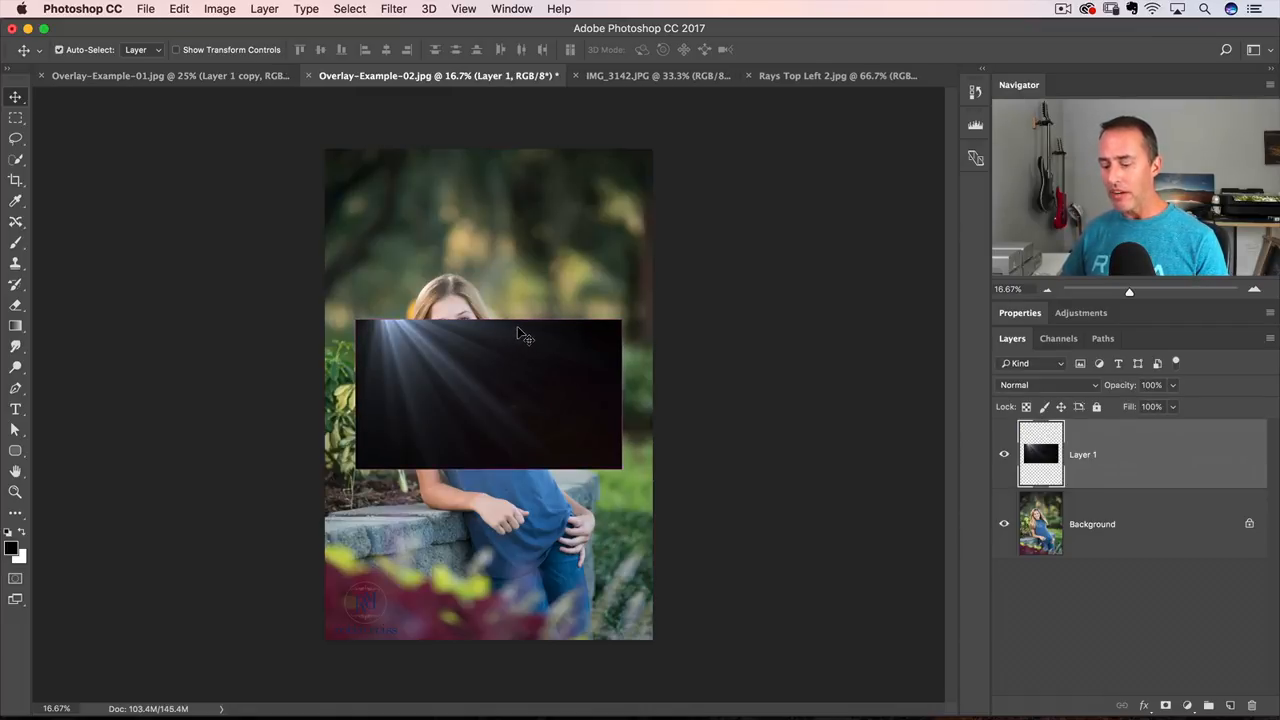
Step: Stretch the rays layer to about 137% width and 204% height across the photo's upper part, and set its blend mode to Screen
key("super+t")
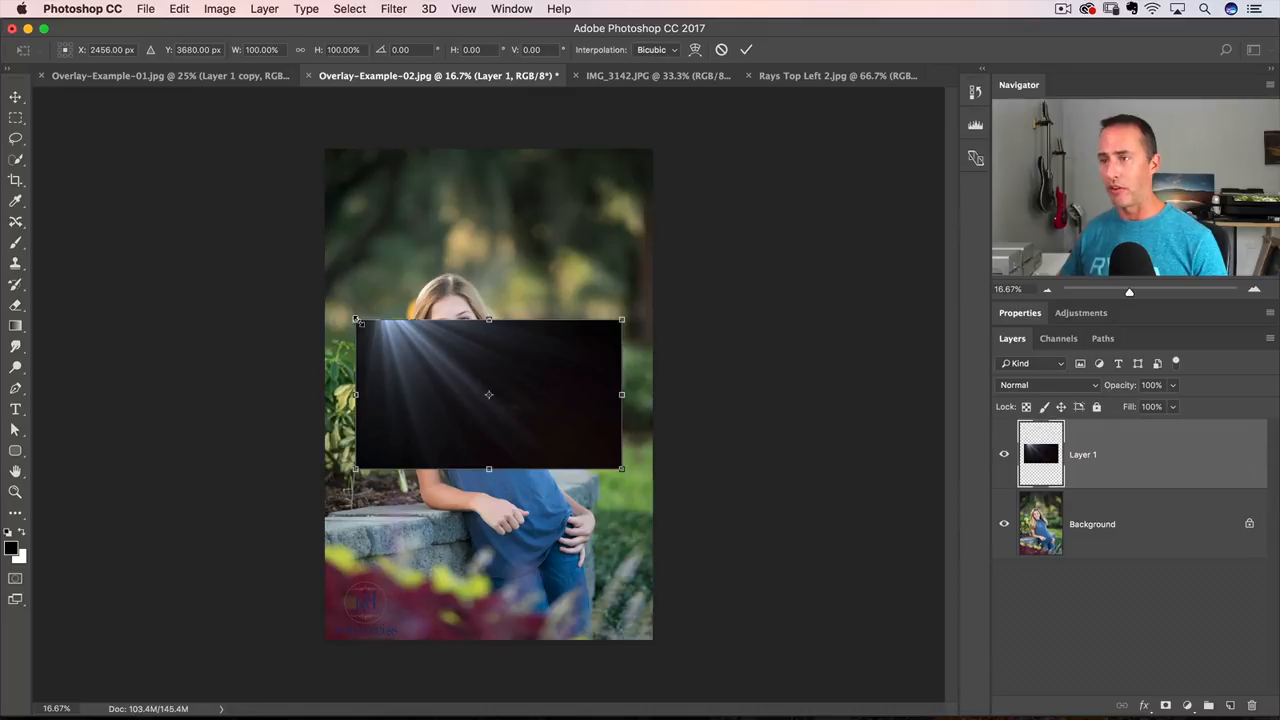
left_click_drag(356, 319, 325, 148)
left_click_drag(621, 470, 656, 451)
left_click_drag(609, 403, 586, 400)
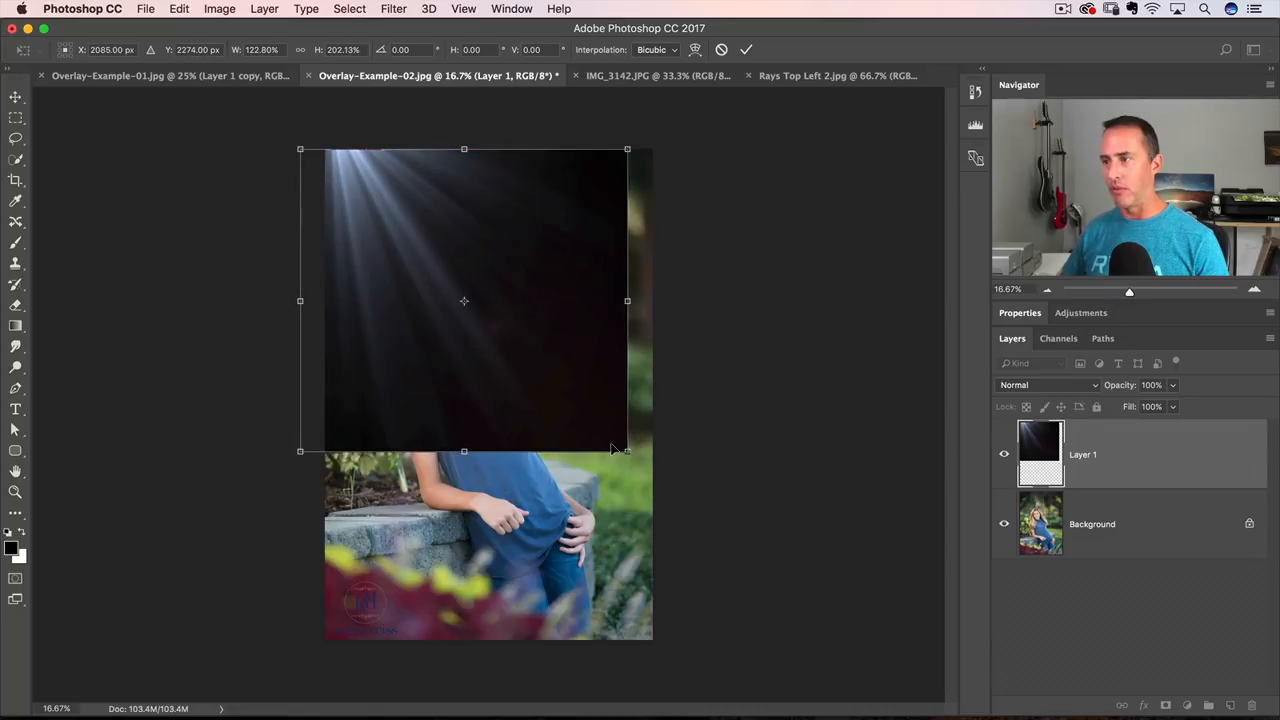
left_click_drag(627, 451, 666, 455)
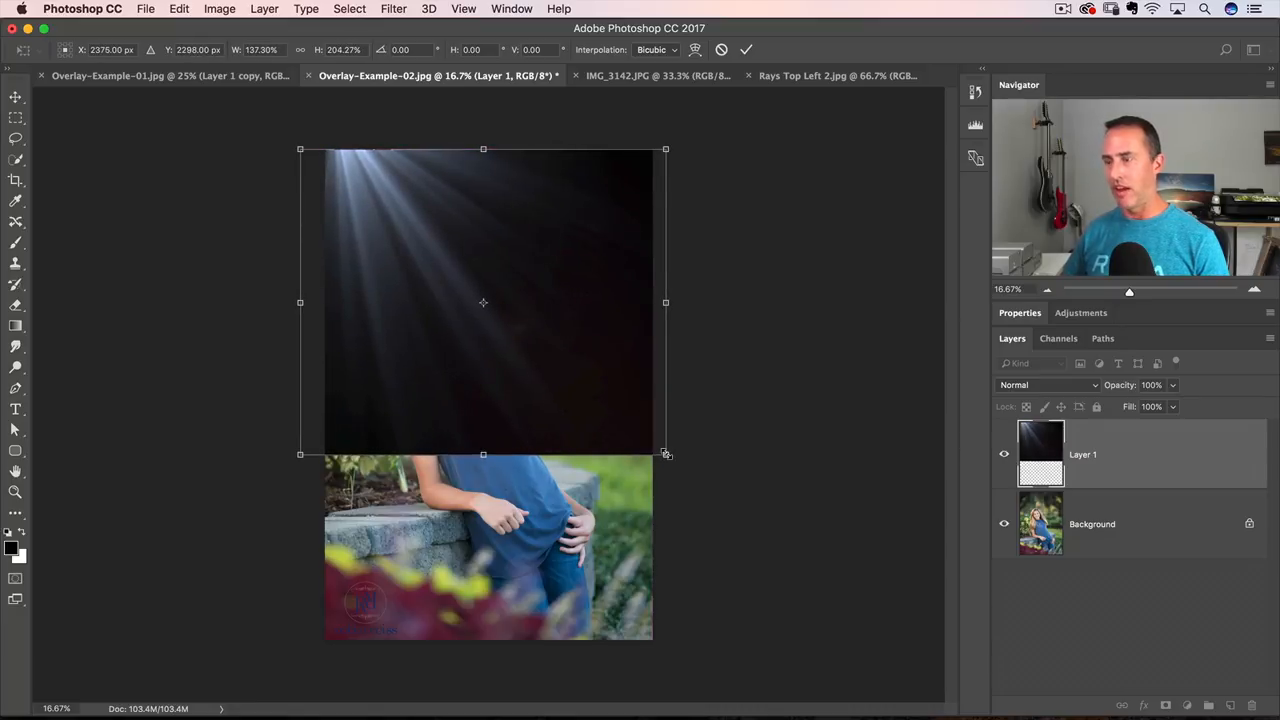
key("Return")
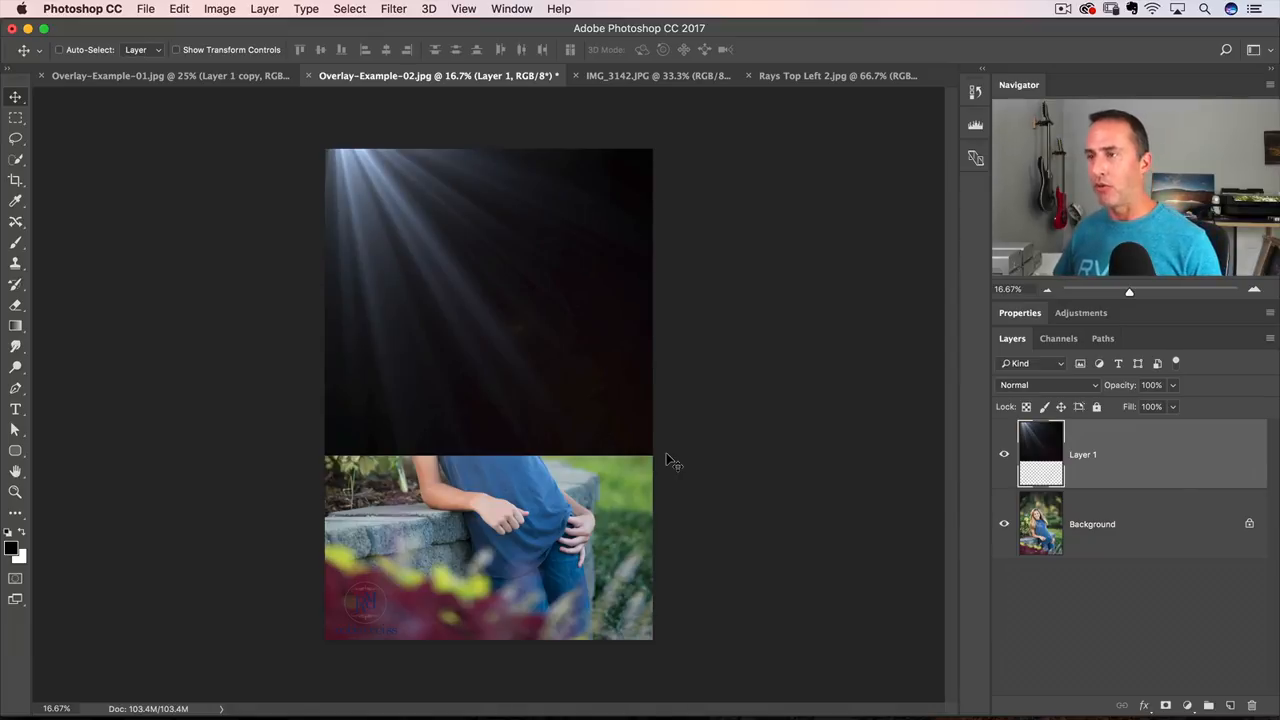
left_click(1056, 385)
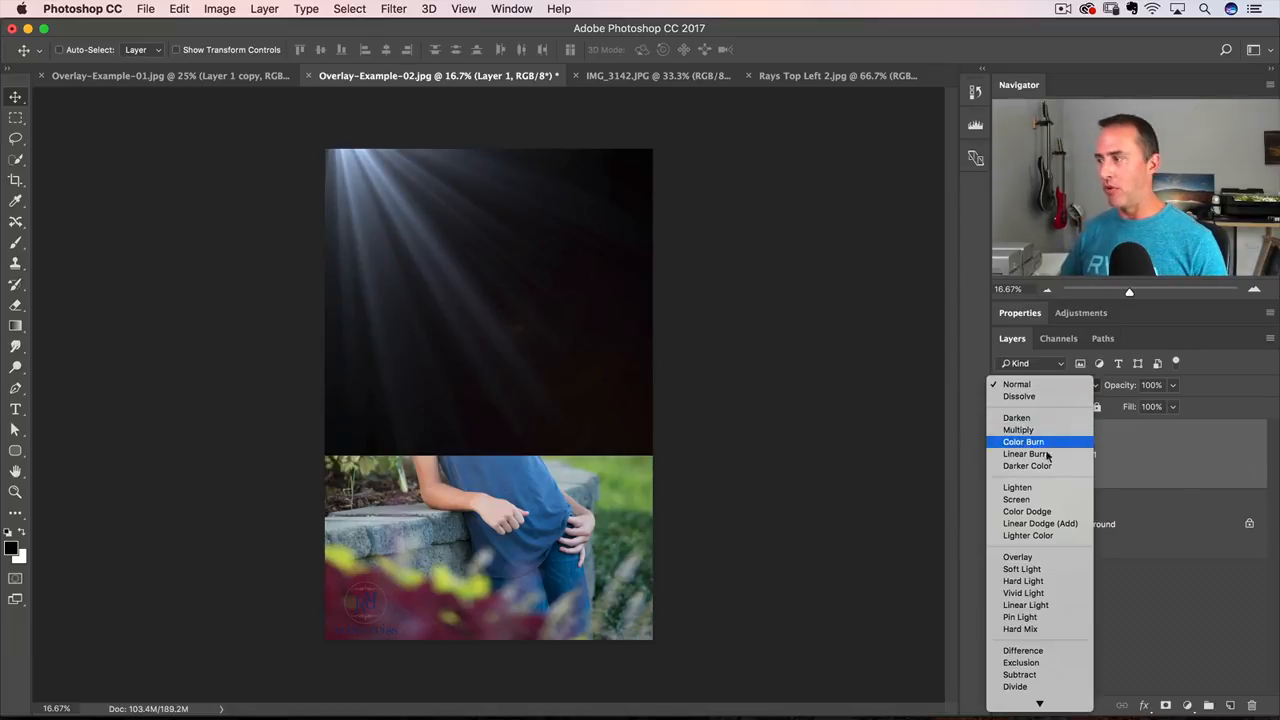
left_click(1040, 501)
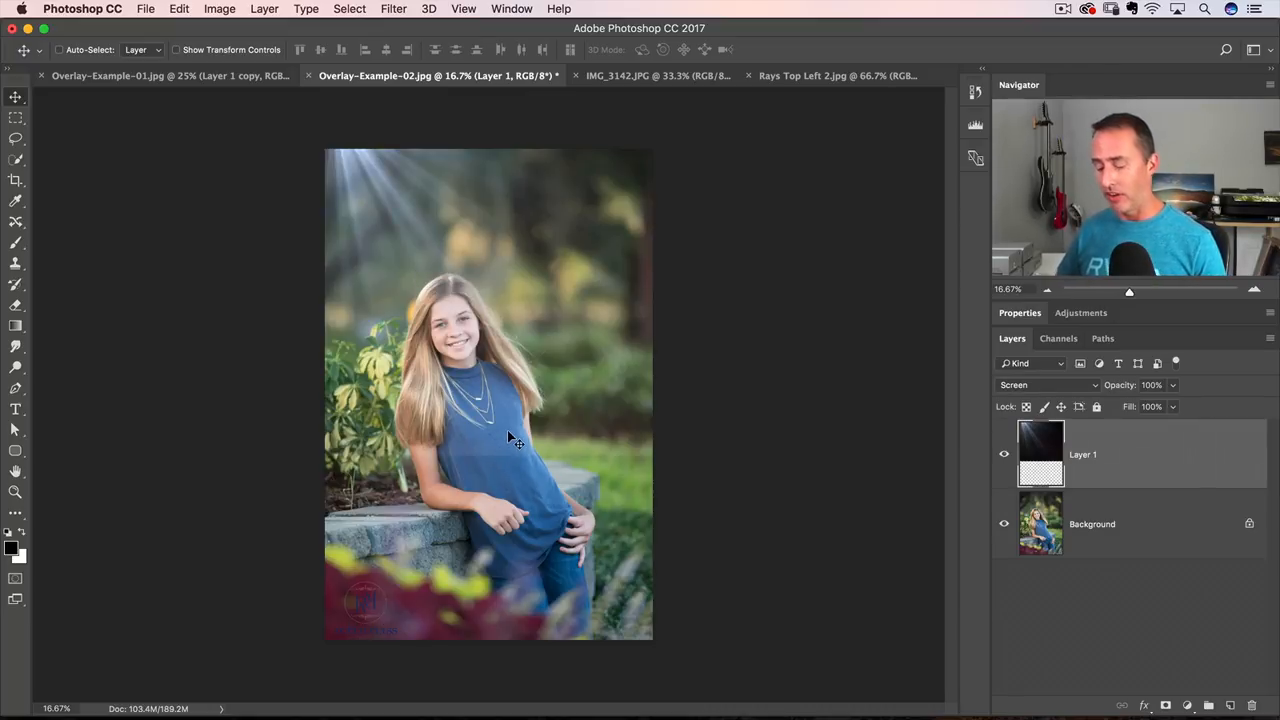
Step: Colorize the rays layer with Hue/Saturation, using a hue of 41 and a saturation of 23
key("super")
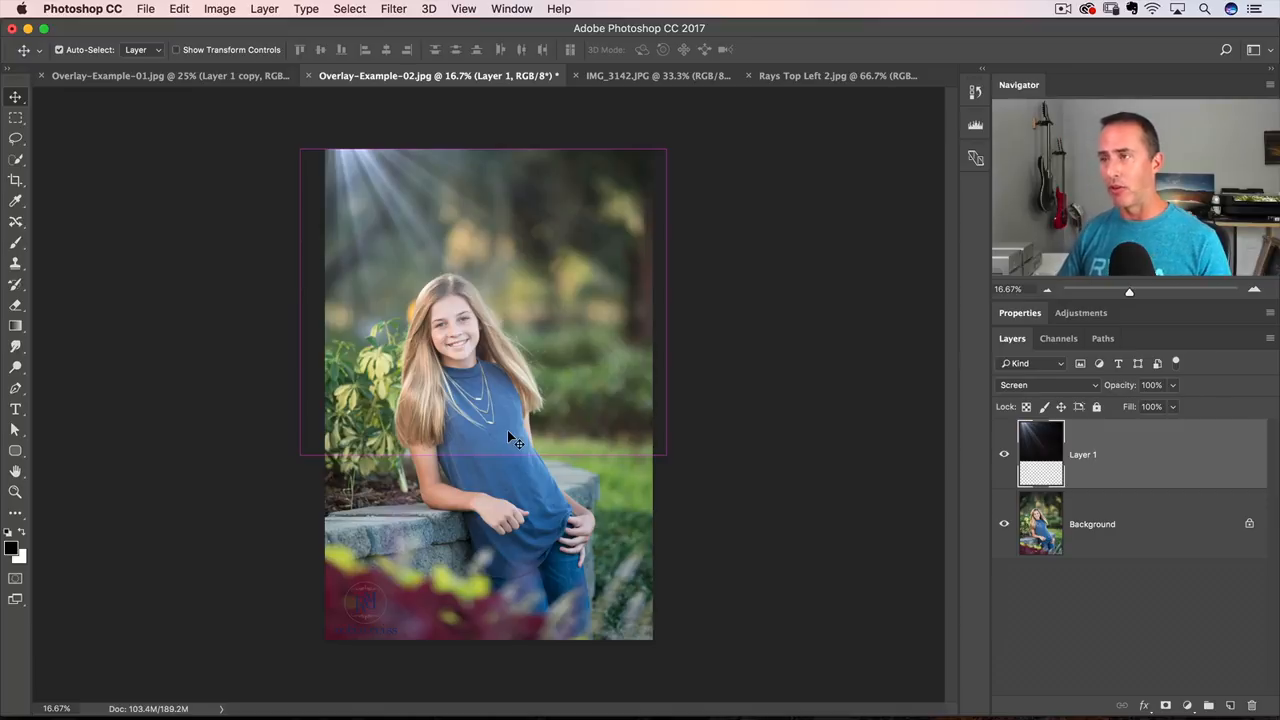
key("super+u")
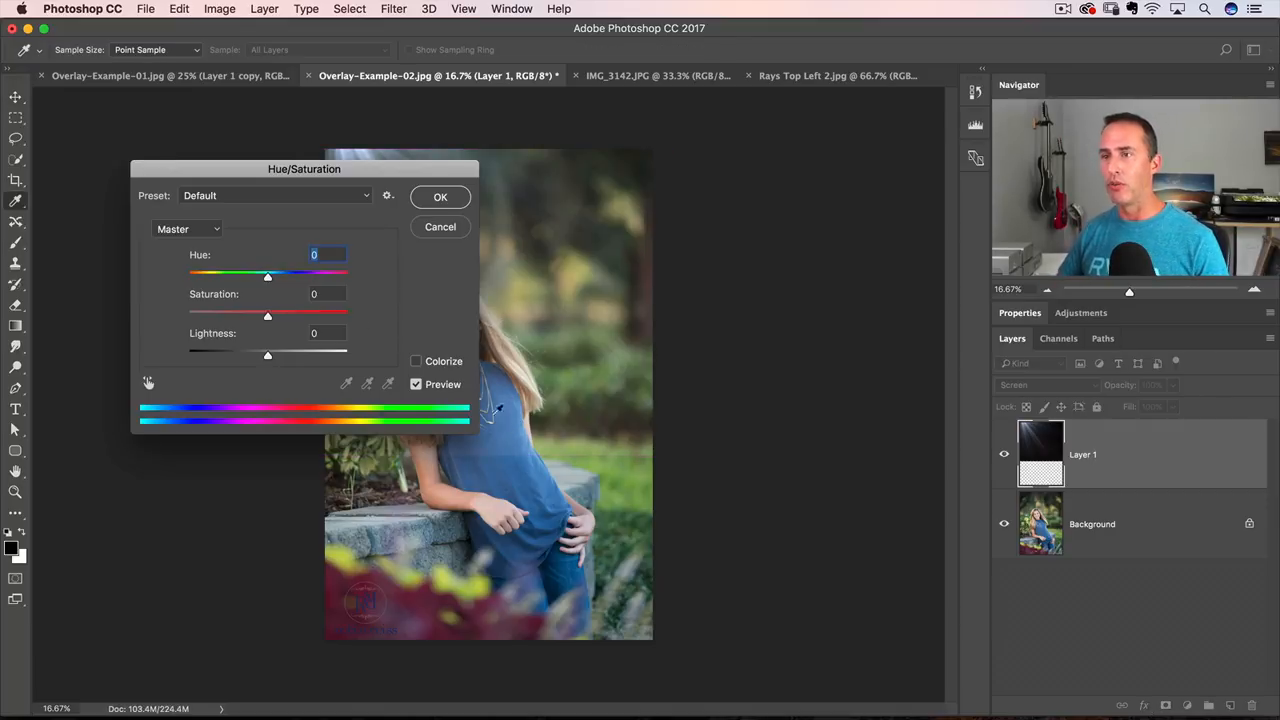
left_click(418, 362)
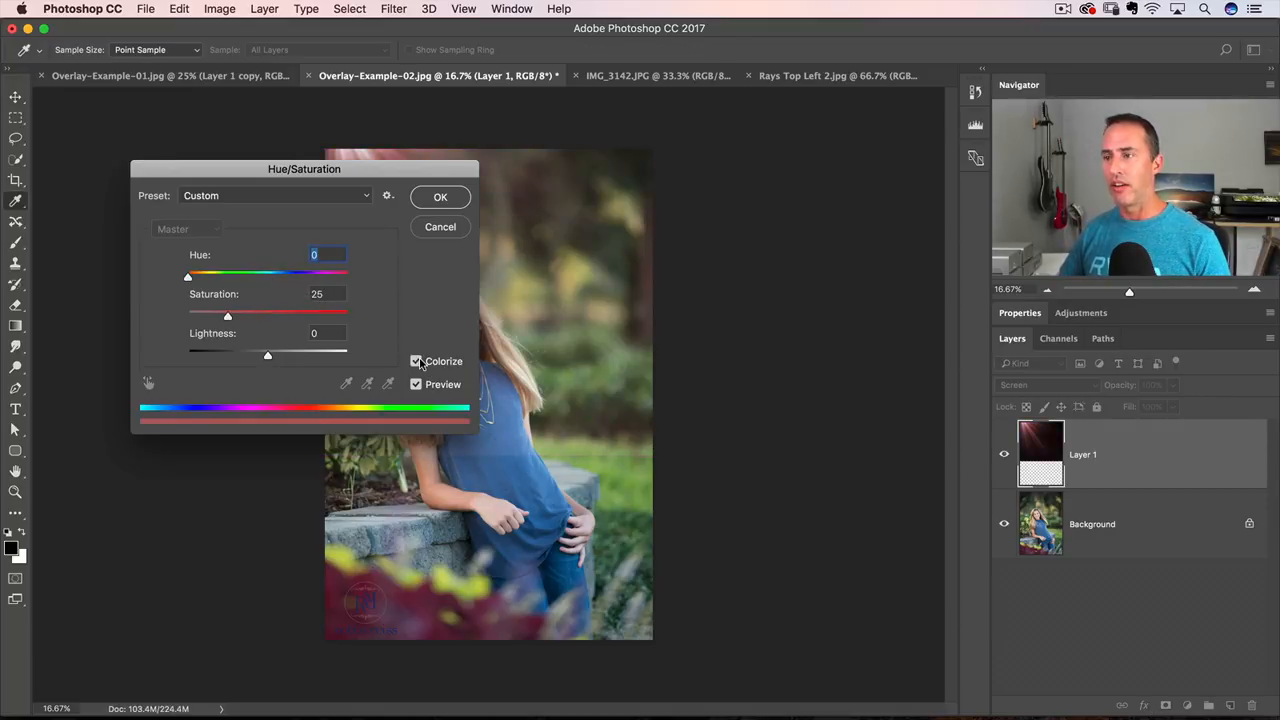
left_click_drag(237, 171, 181, 351)
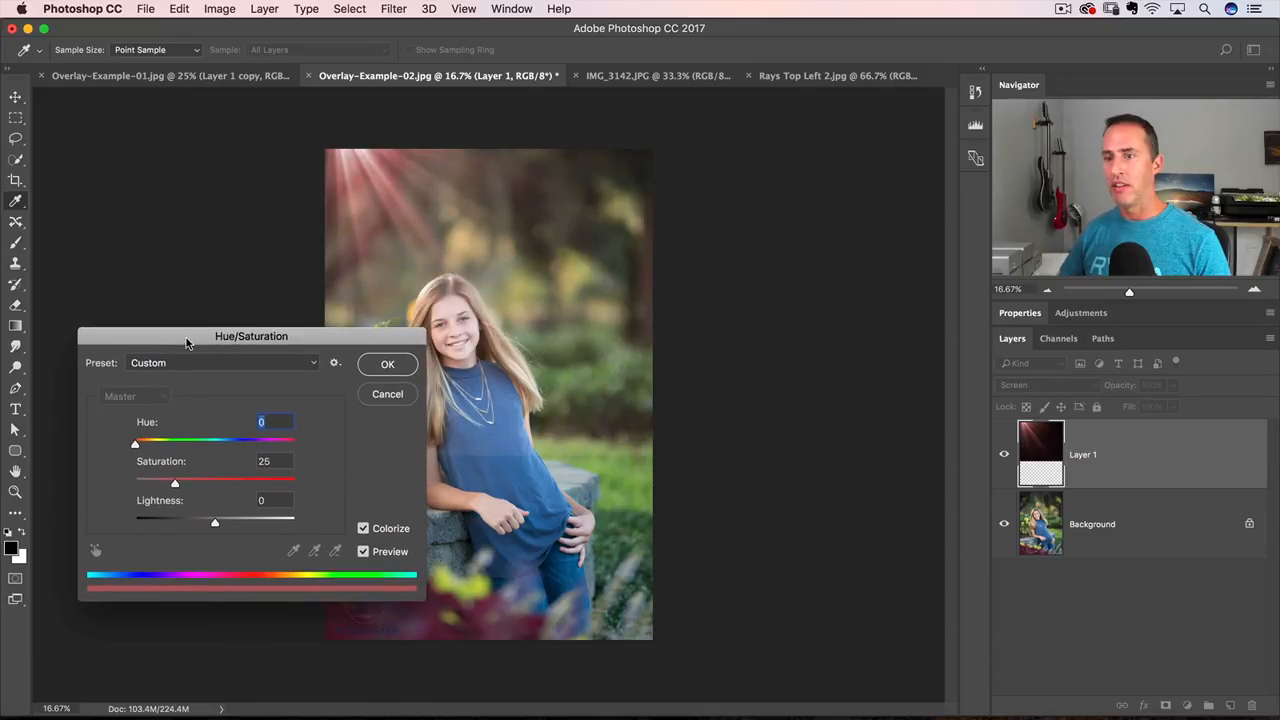
left_click_drag(137, 446, 155, 446)
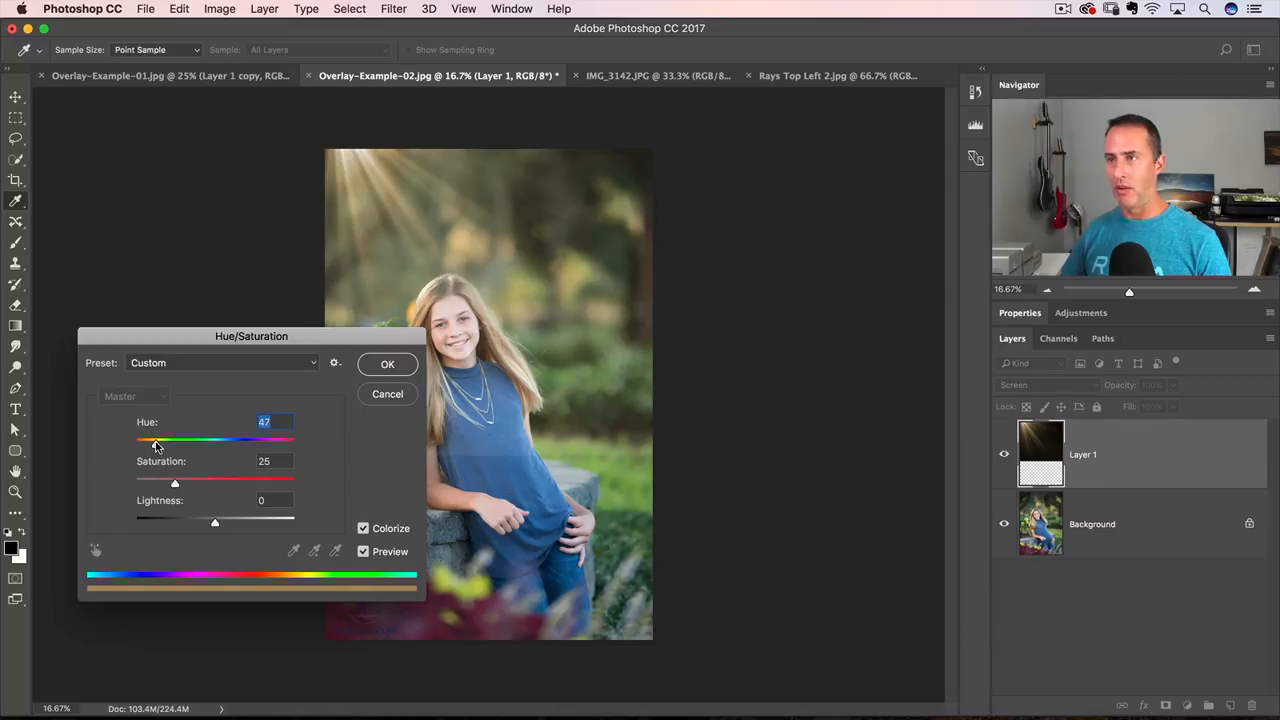
left_click_drag(155, 446, 153, 446)
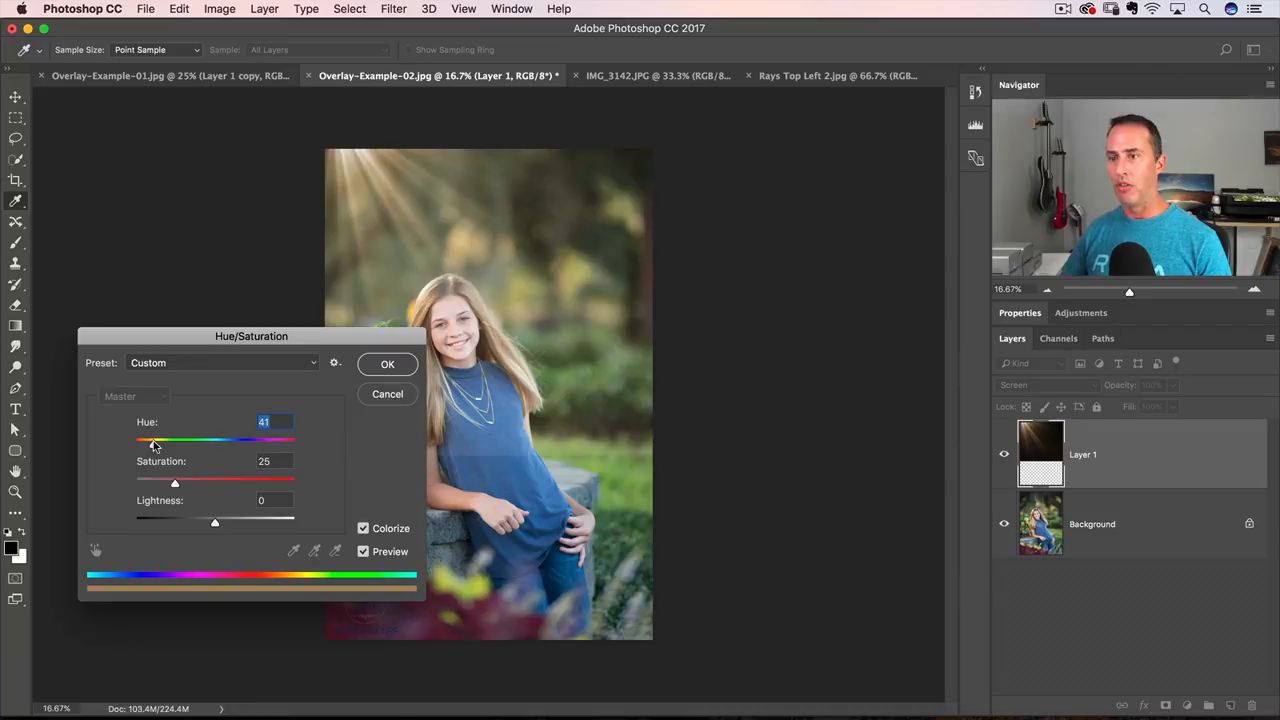
mouse_move(176, 484)
left_mouse_down()
mouse_move(200, 487)
mouse_move(172, 485)
left_mouse_up()
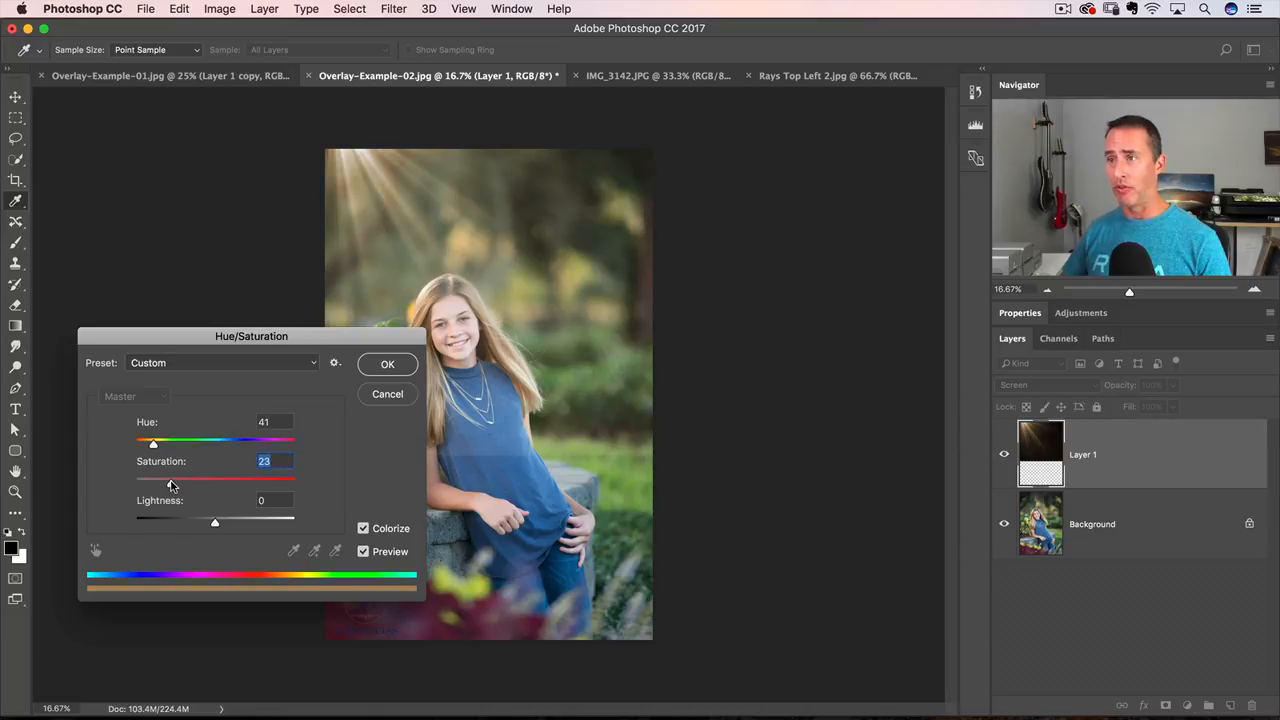
left_click(385, 364)
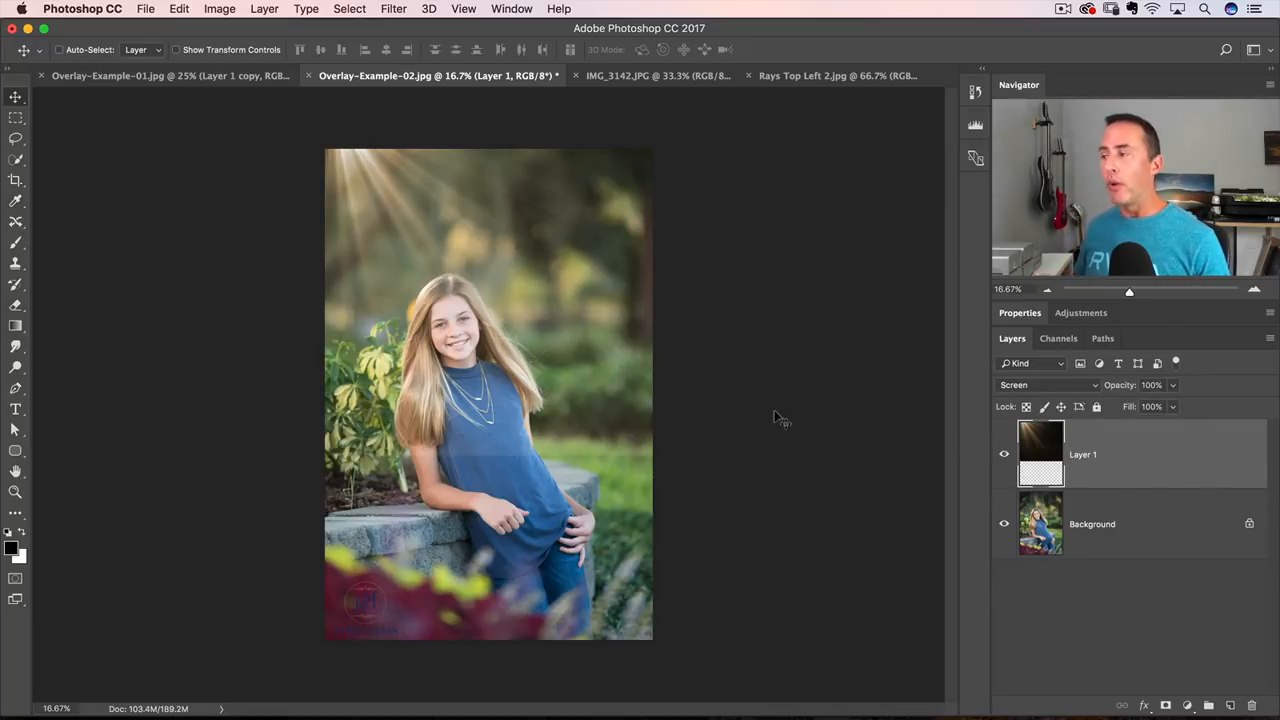
Step: Add a mask to the rays layer and fade its lower edge with black-to-transparent linear gradients running diagonally upward across the subject
left_click(1165, 705)
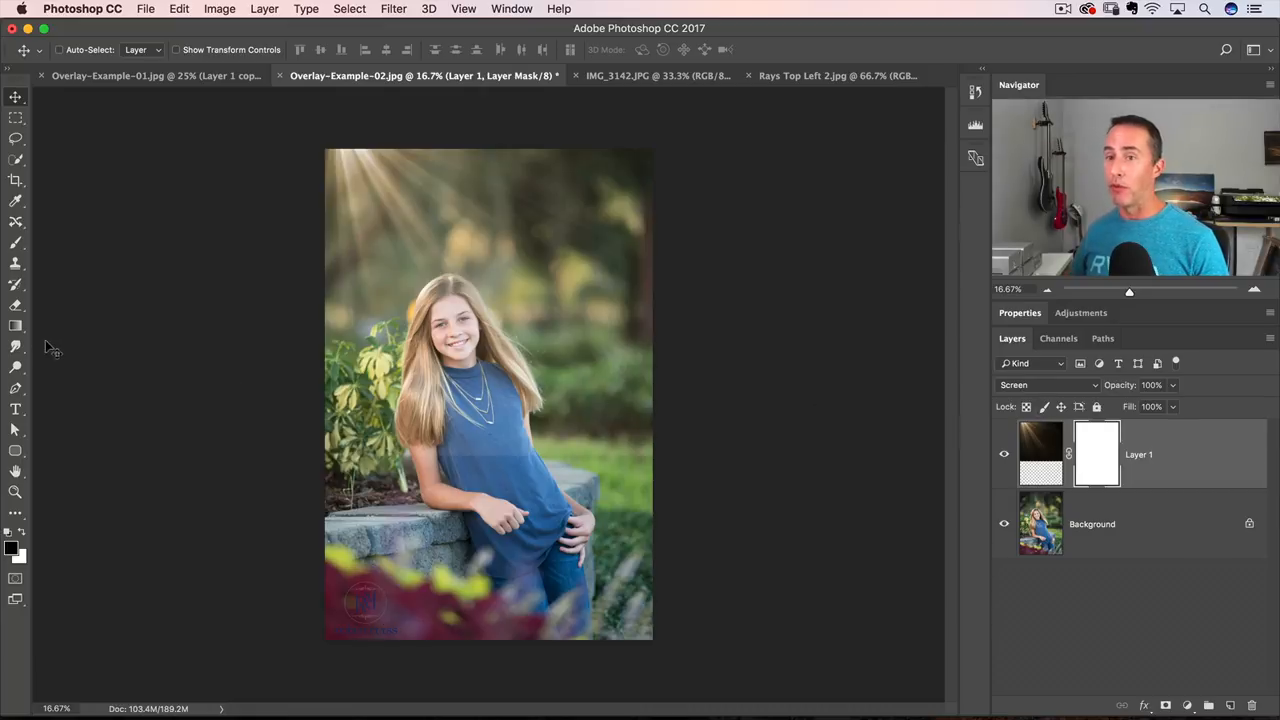
left_click(15, 327)
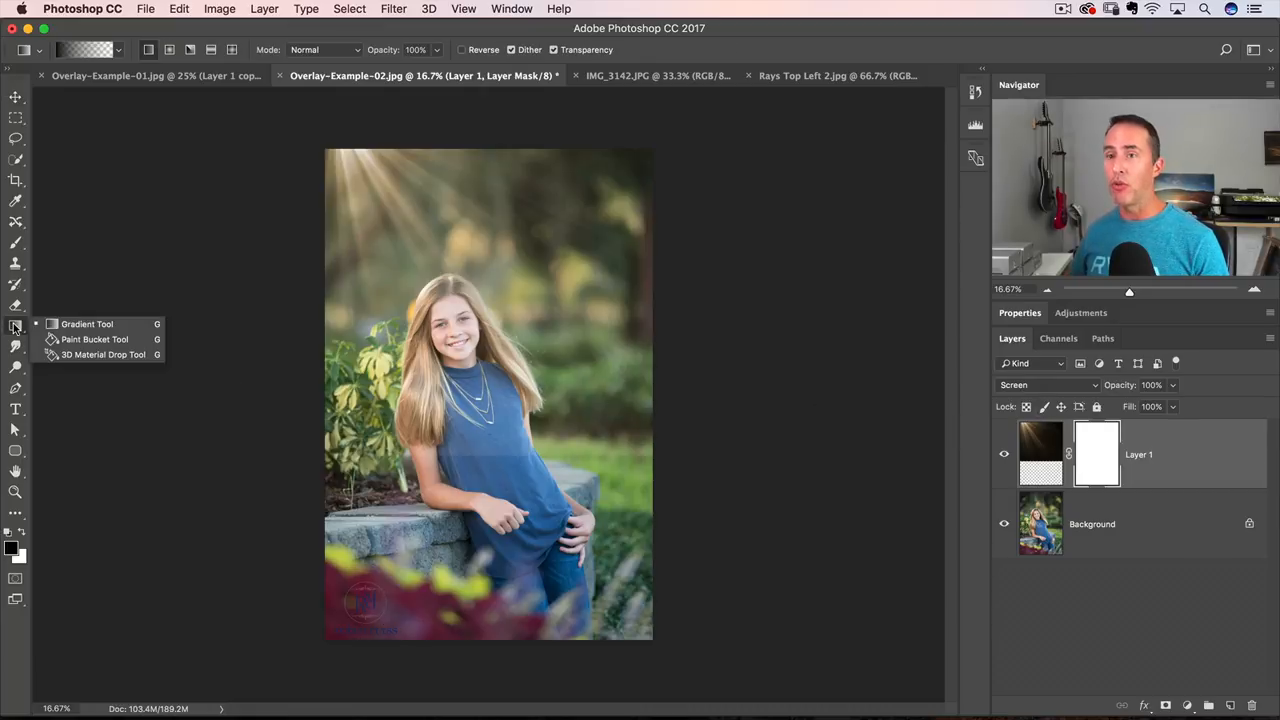
left_click(89, 326)
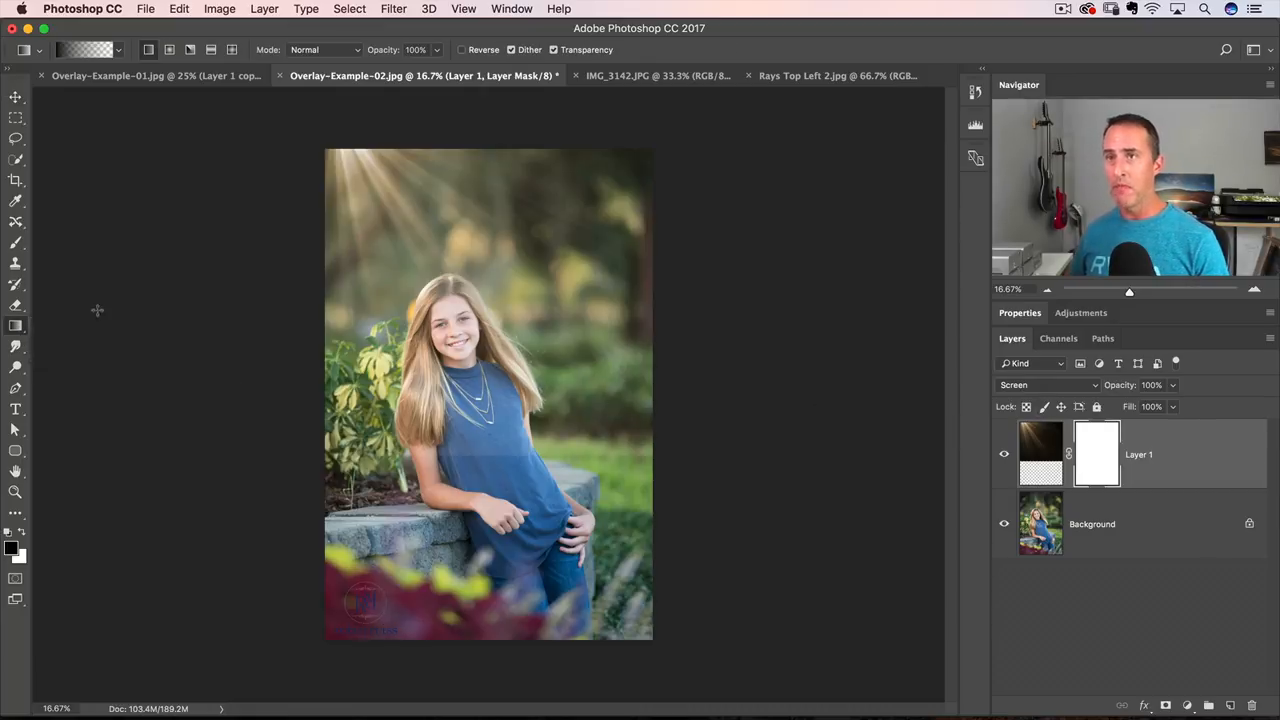
left_click(119, 50)
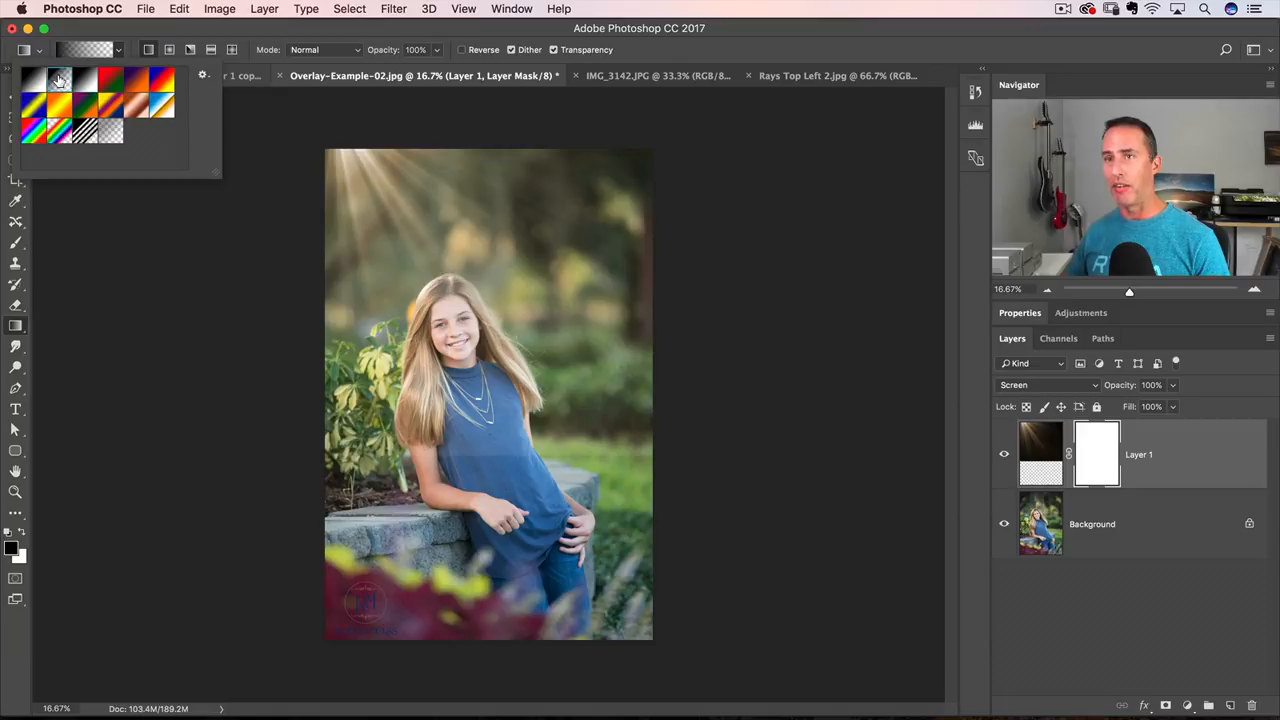
left_click(130, 35)
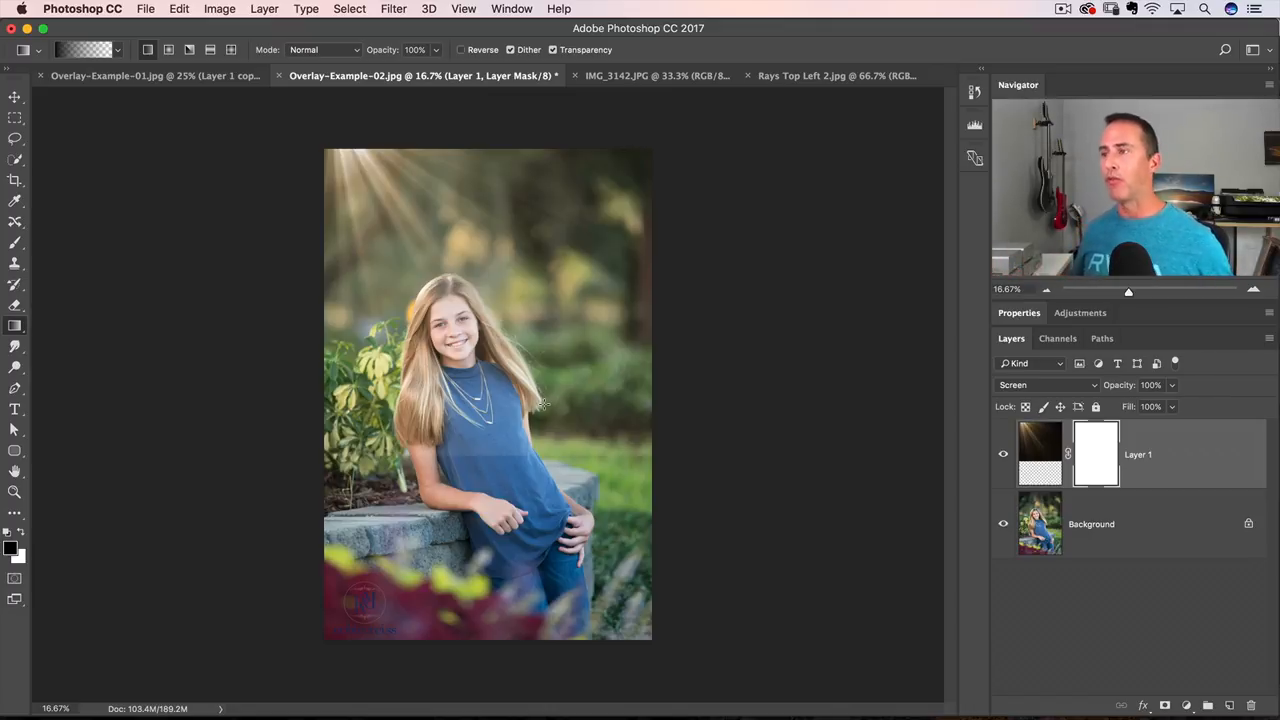
left_click_drag(590, 474, 540, 405)
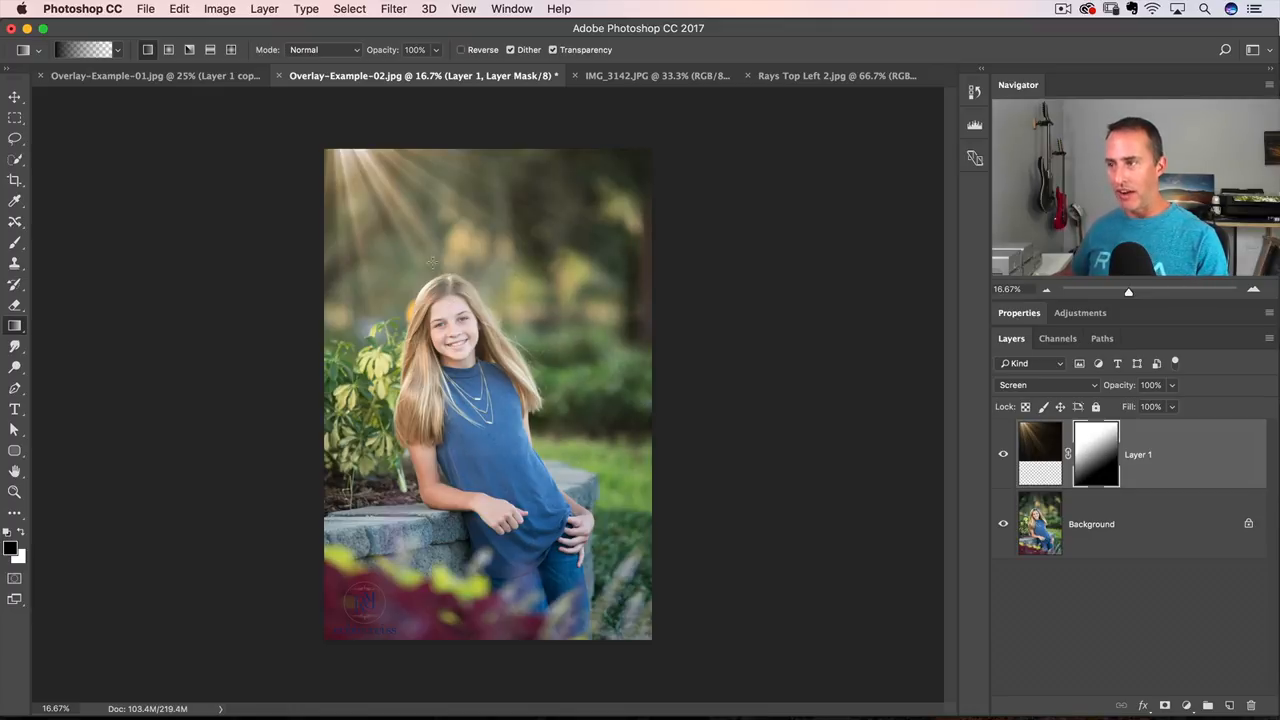
left_click_drag(515, 494, 449, 340)
left_click_drag(460, 489, 432, 340)
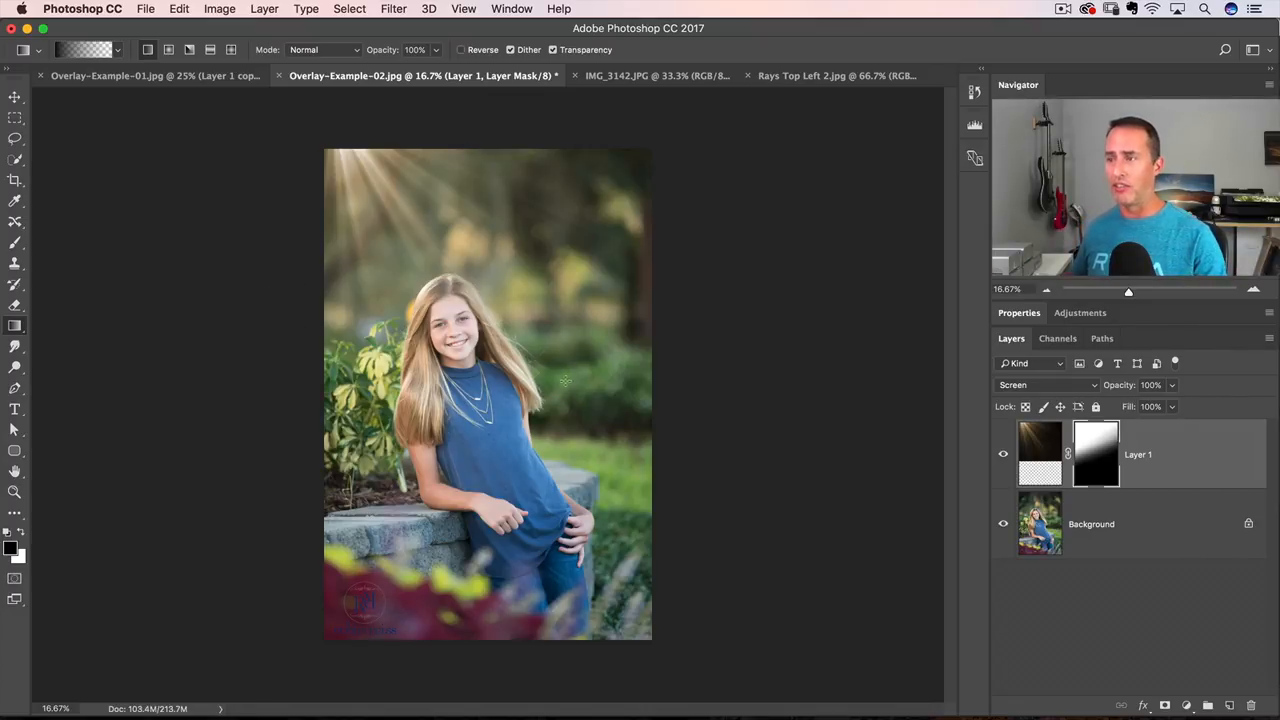
left_click_drag(563, 418, 446, 292)
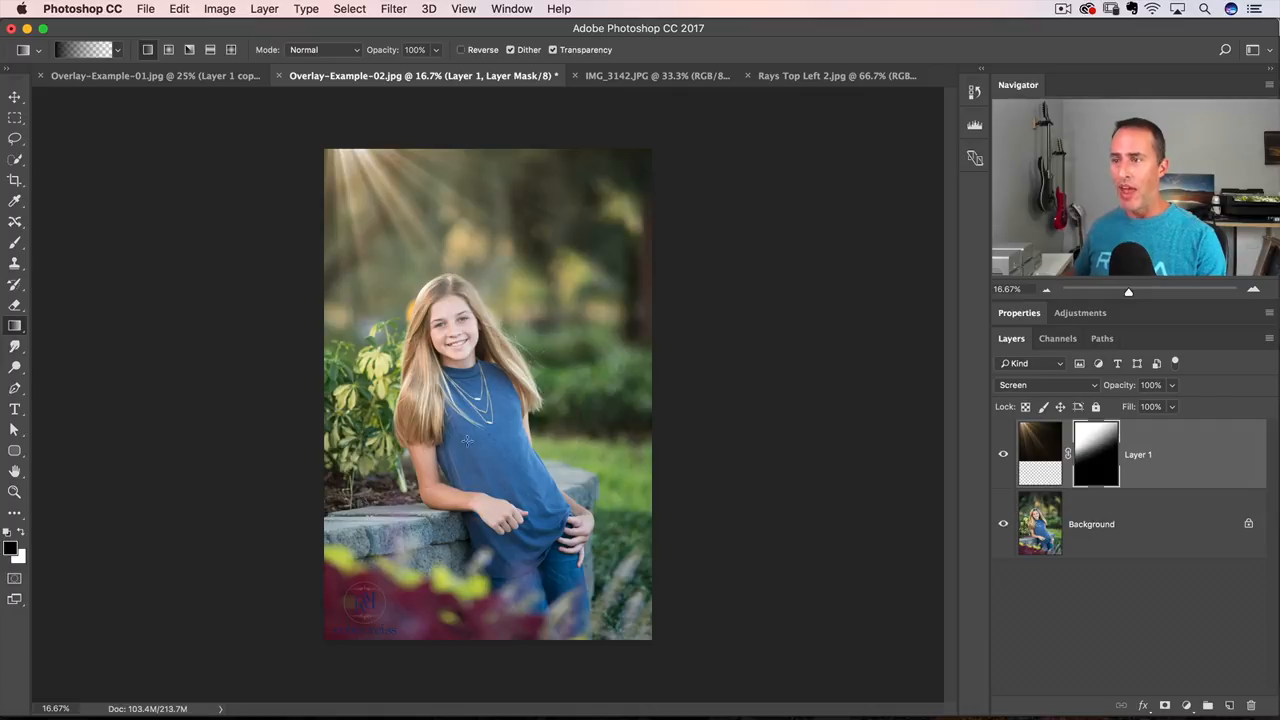
left_click_drag(590, 482, 474, 297)
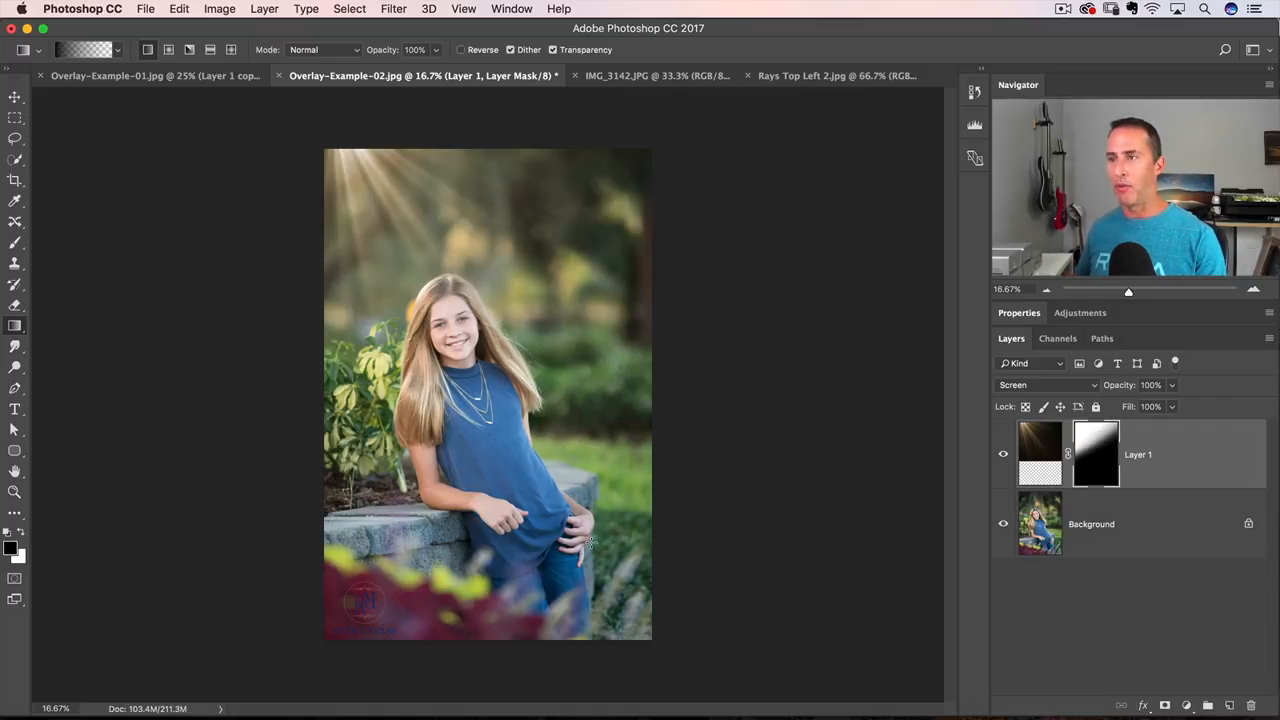
Step: Shift the masked rays layer slightly up and to the left, and set its opacity to 98%
key("v")
left_click_drag(500, 323, 482, 310)
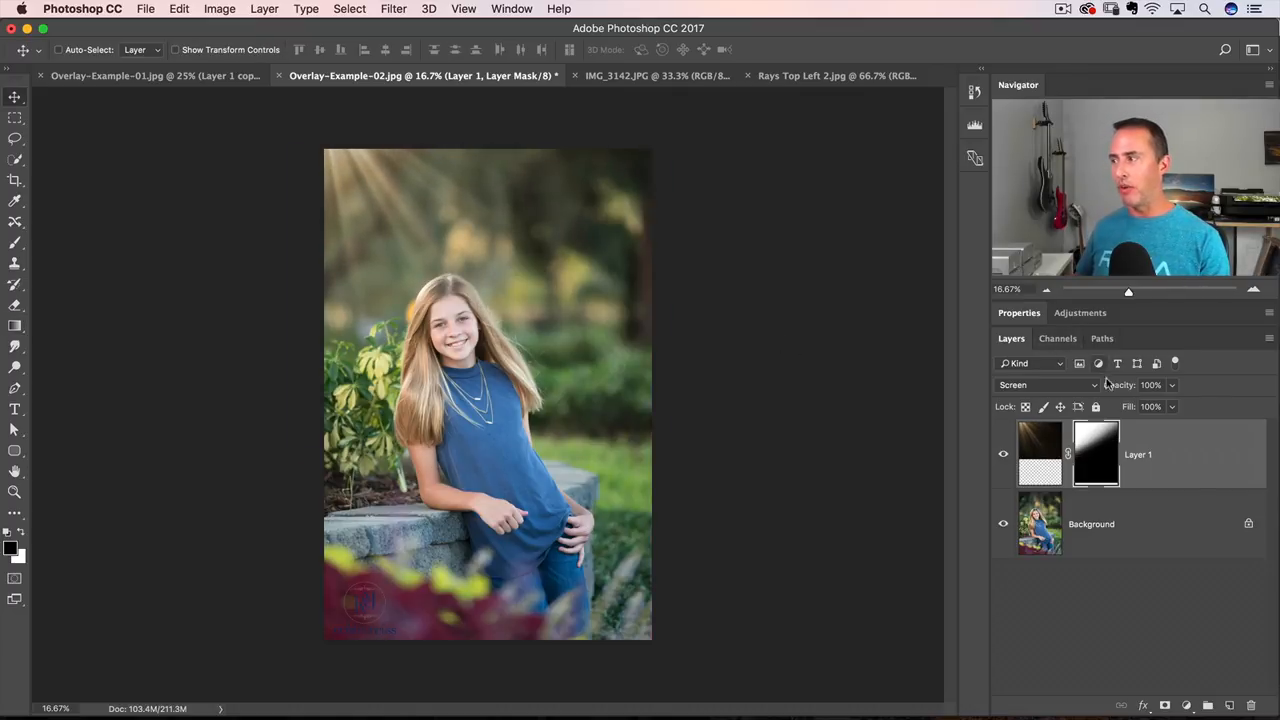
mouse_move(1118, 389)
left_mouse_down()
mouse_move(1101, 388)
mouse_move(1120, 387)
left_mouse_up()
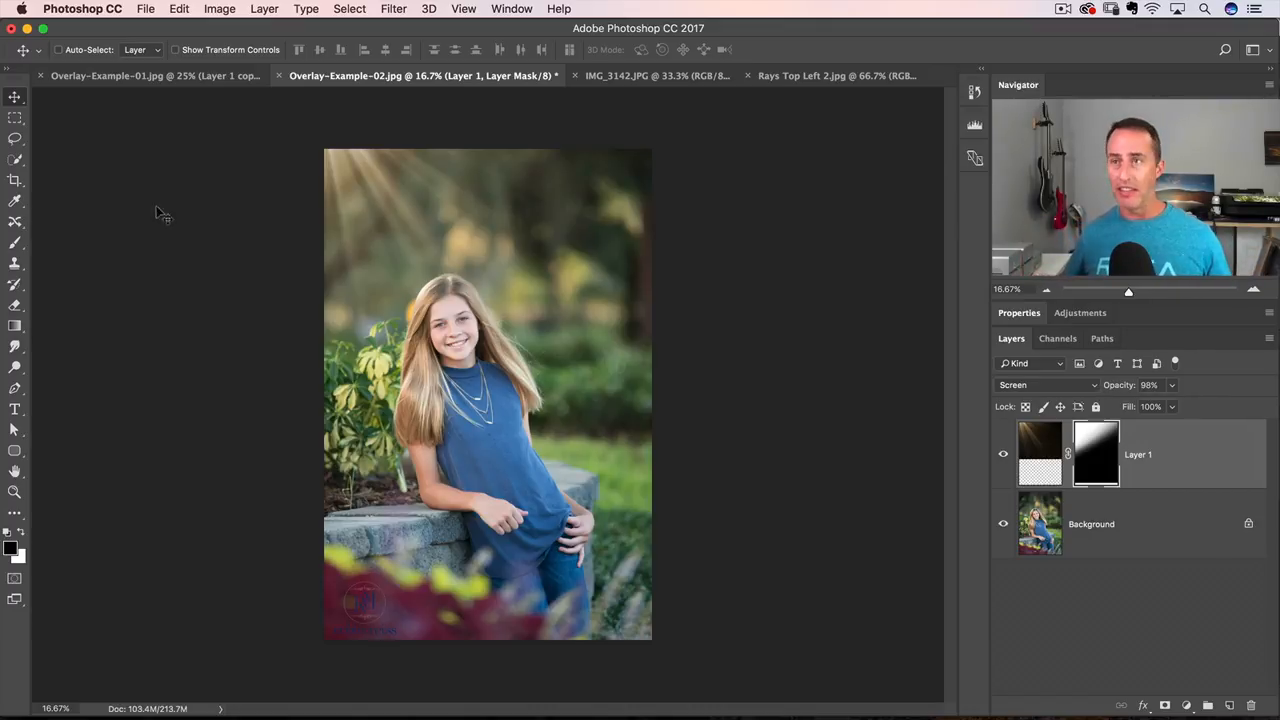
Step: Look at the finished rays effect in Overlay-Example-01.jpg and return to Overlay-Example-02.jpg
left_click(131, 77)
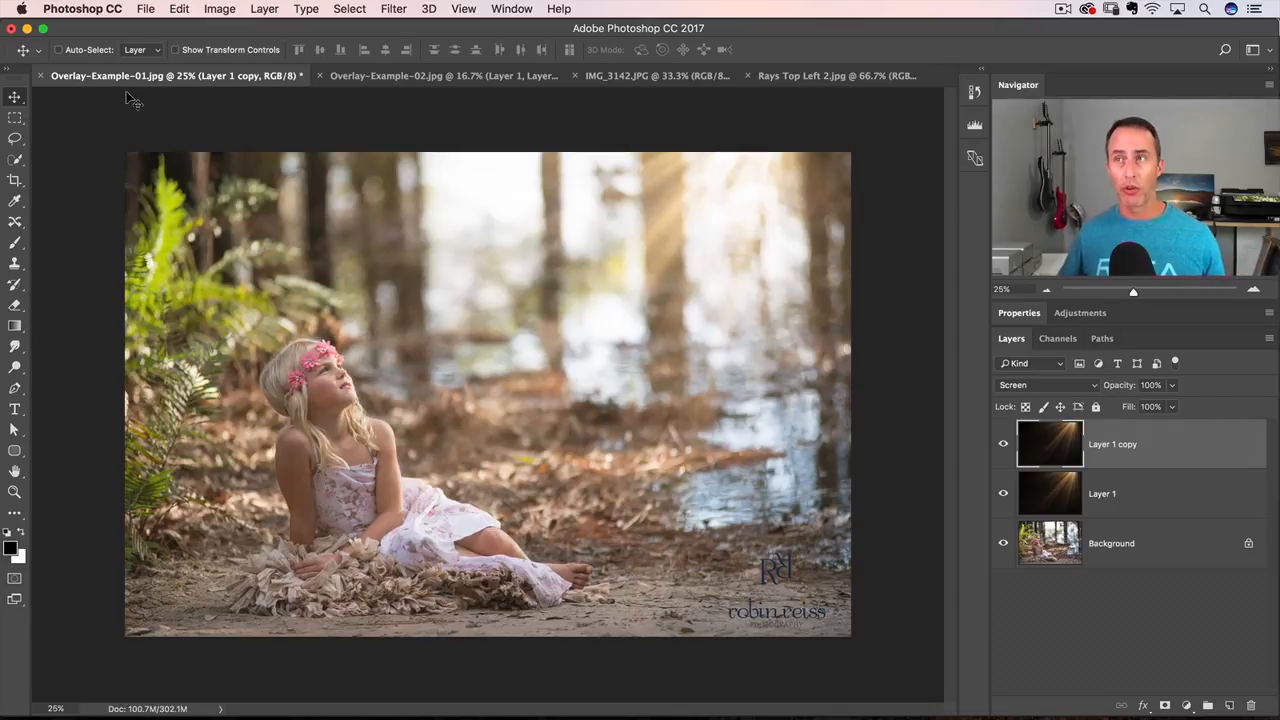
left_click(423, 77)
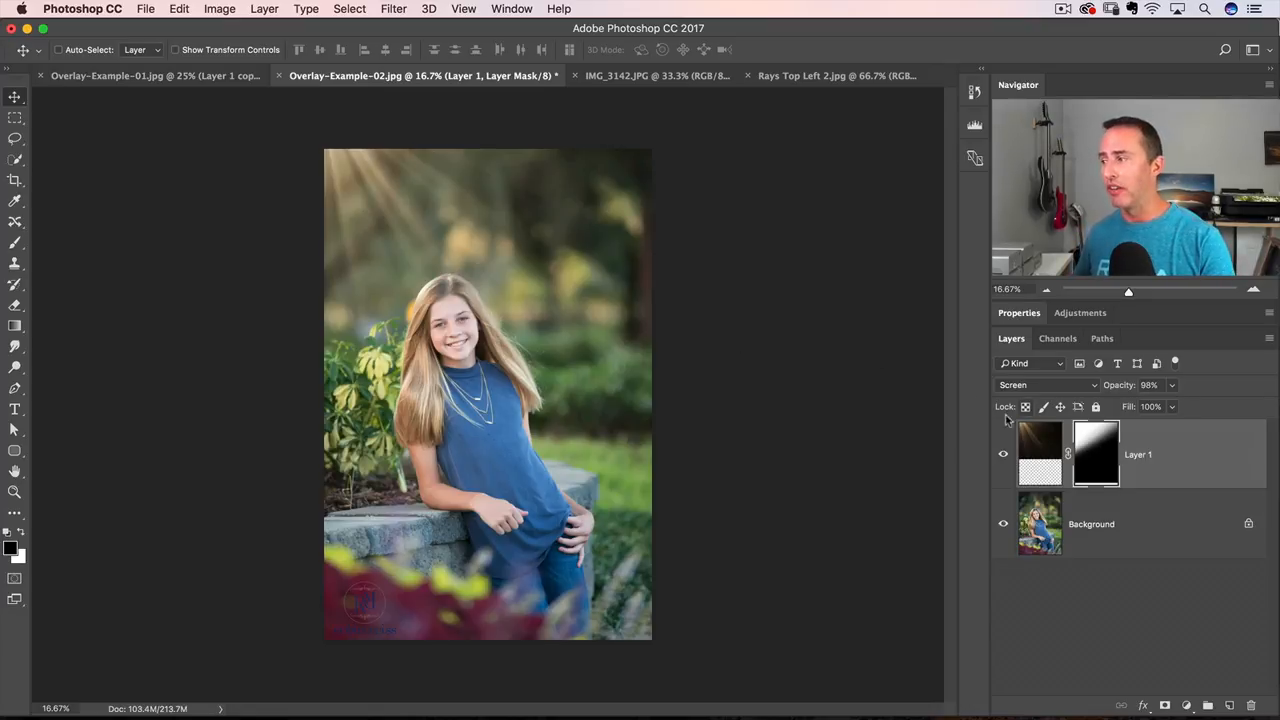
Step: Soften the image of the rays layer, not its mask, with a Gaussian Blur of 73.7 pixels radius
left_click(1035, 428)
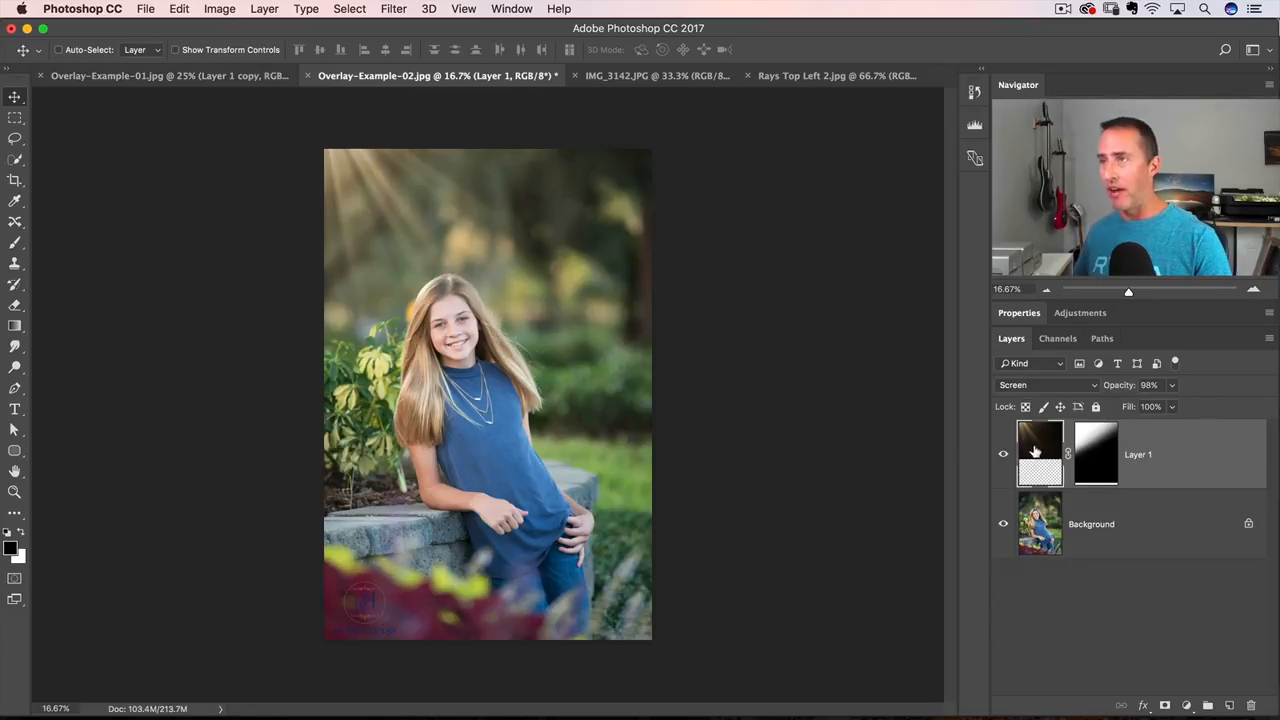
left_click(386, 10)
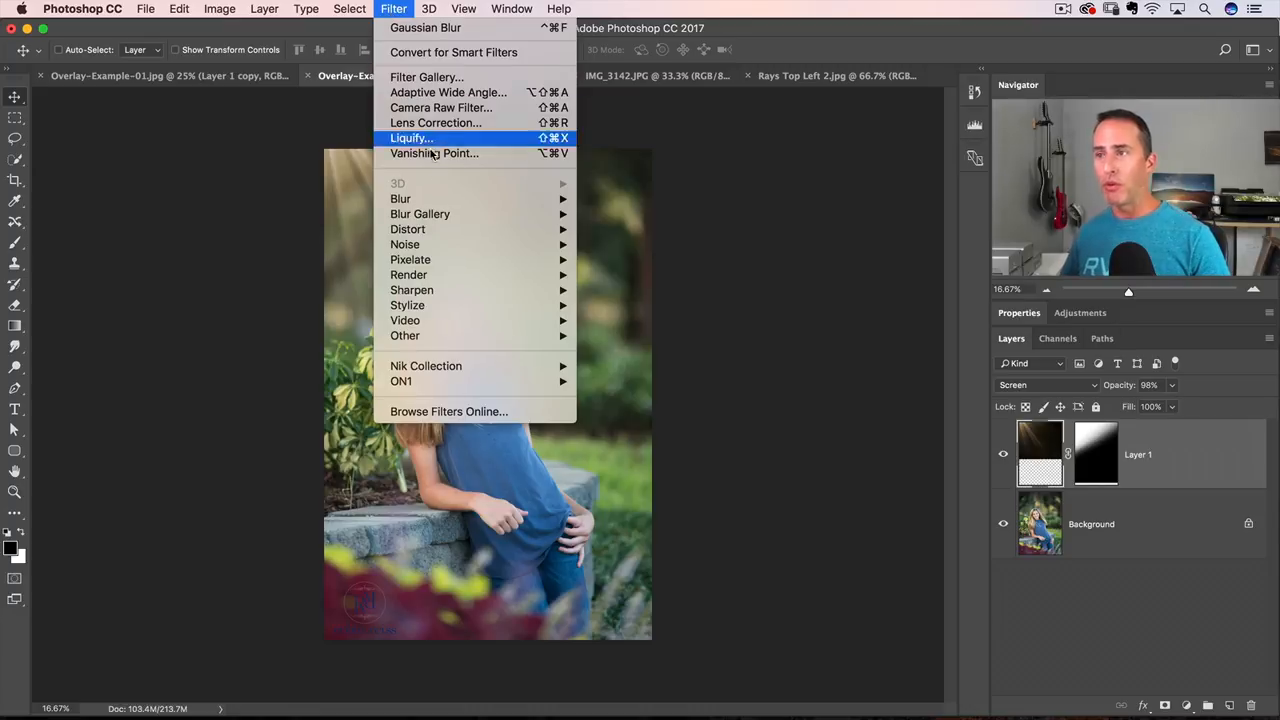
mouse_move(438, 202)
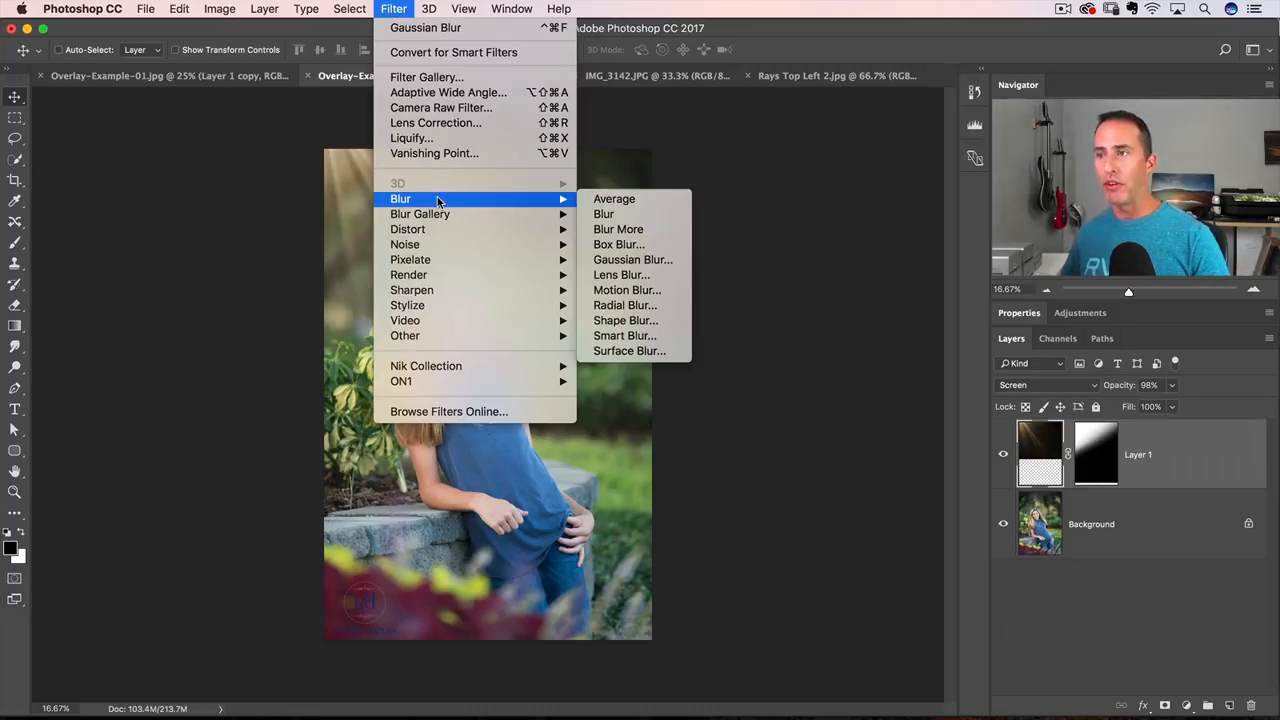
left_click(641, 262)
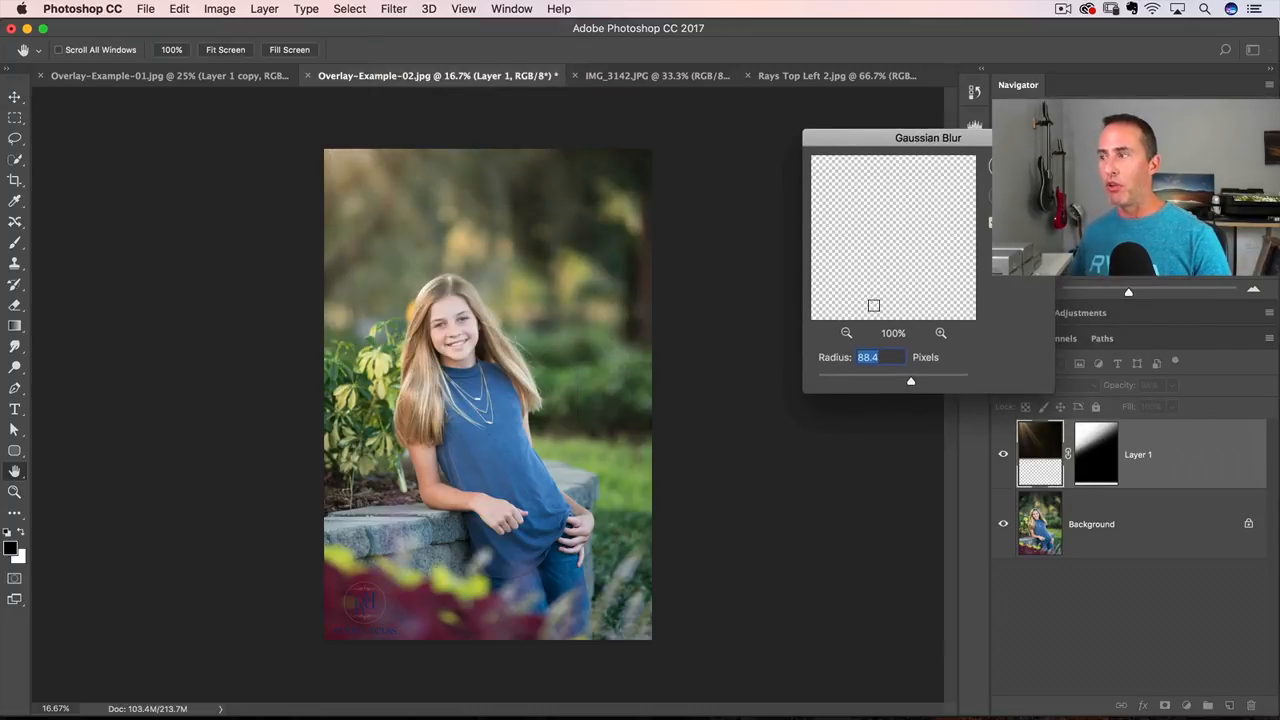
left_click_drag(871, 378, 907, 384)
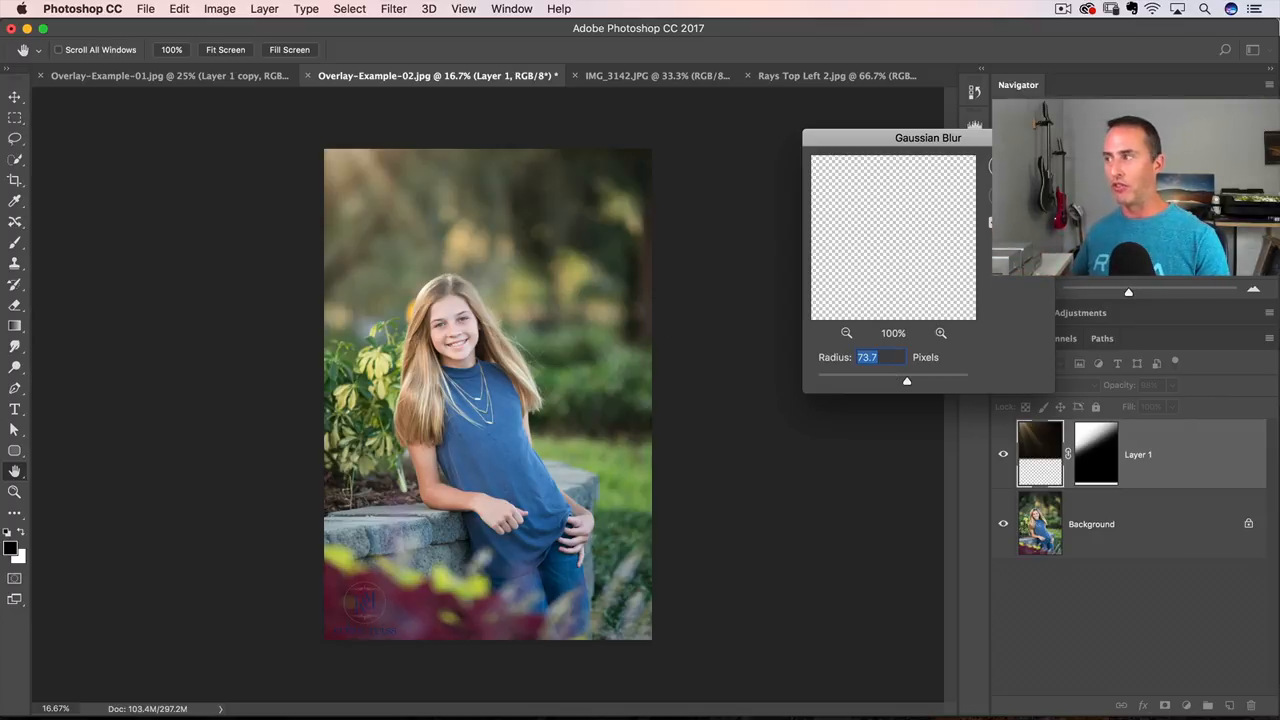
key("Return")
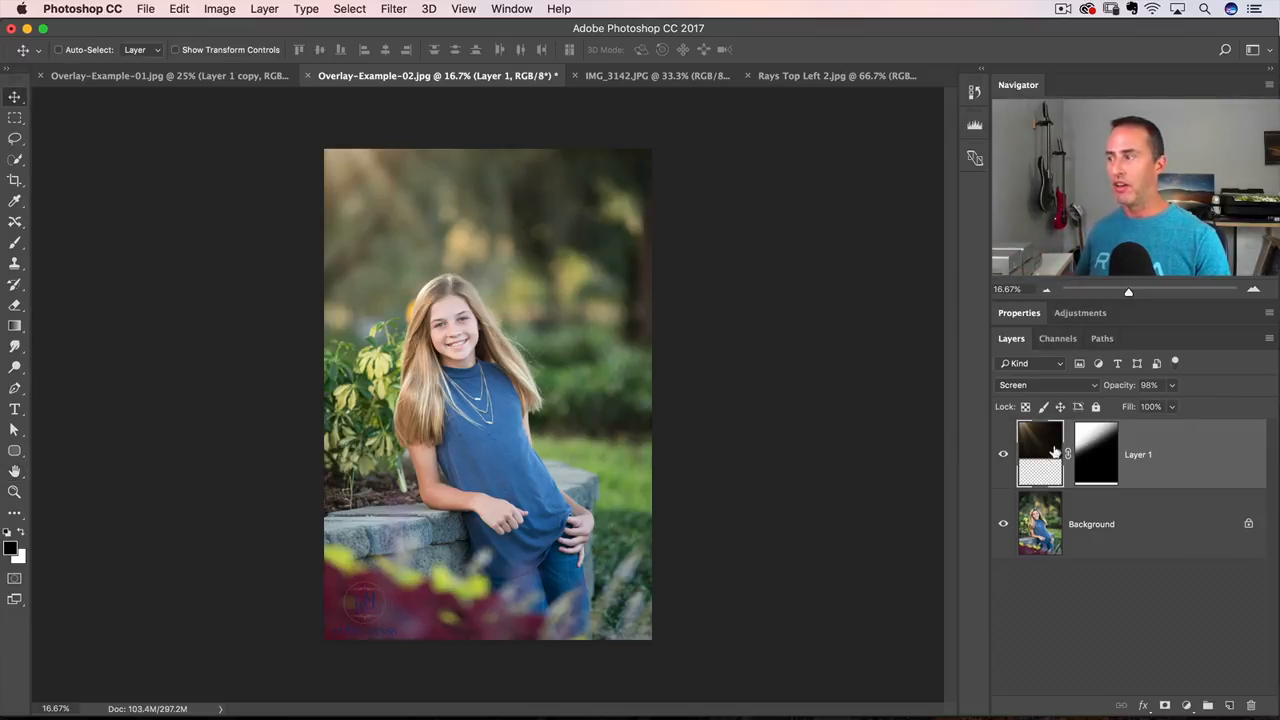
Step: Compare the photo with and without the blurred rays layer, and lower the layer's opacity to about 87%
left_click(1002, 456)
left_click(1003, 458)
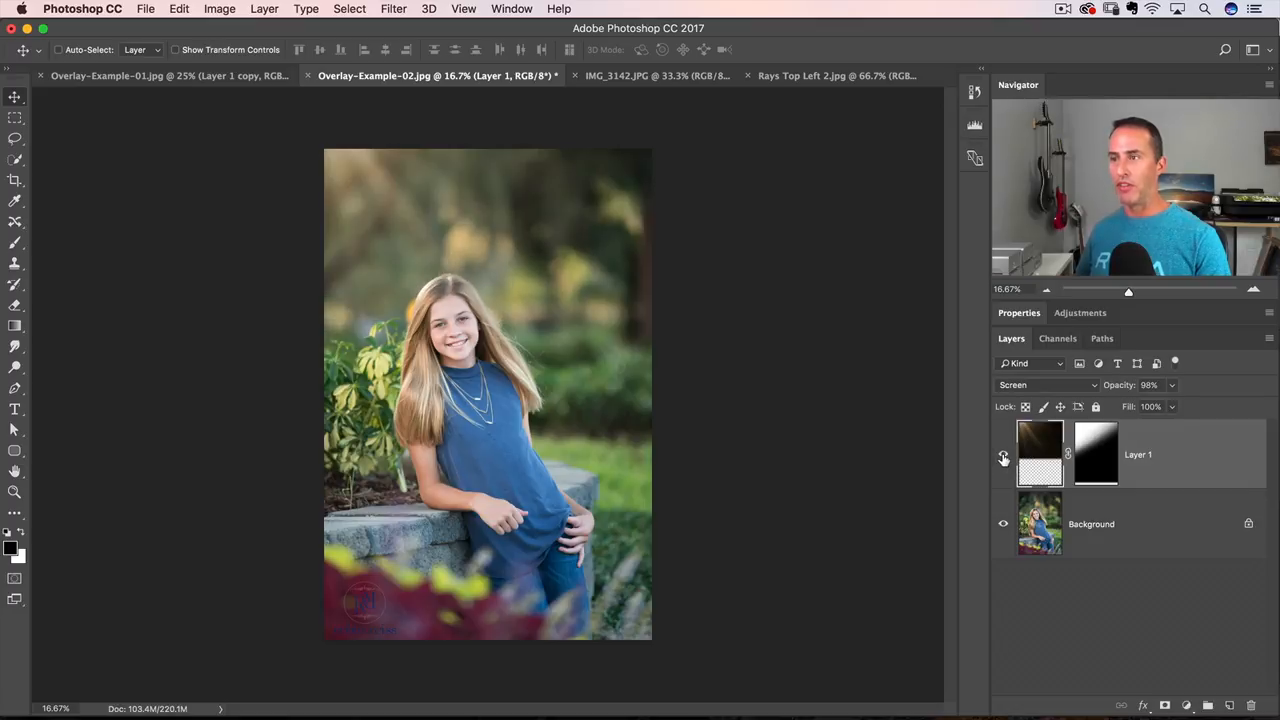
left_click_drag(1126, 389, 1115, 390)
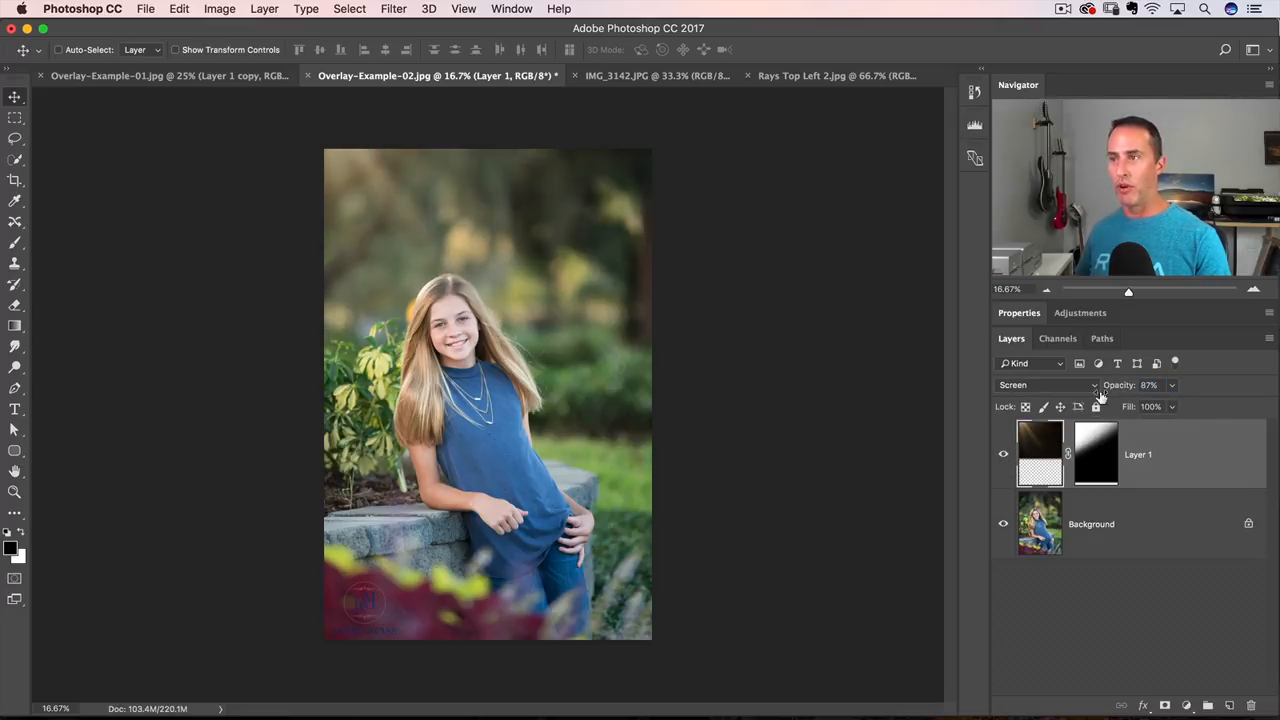
Step: Paste the copied rays image into IMG_3142.JPG as a new layer and flip it horizontally
left_click(655, 77)
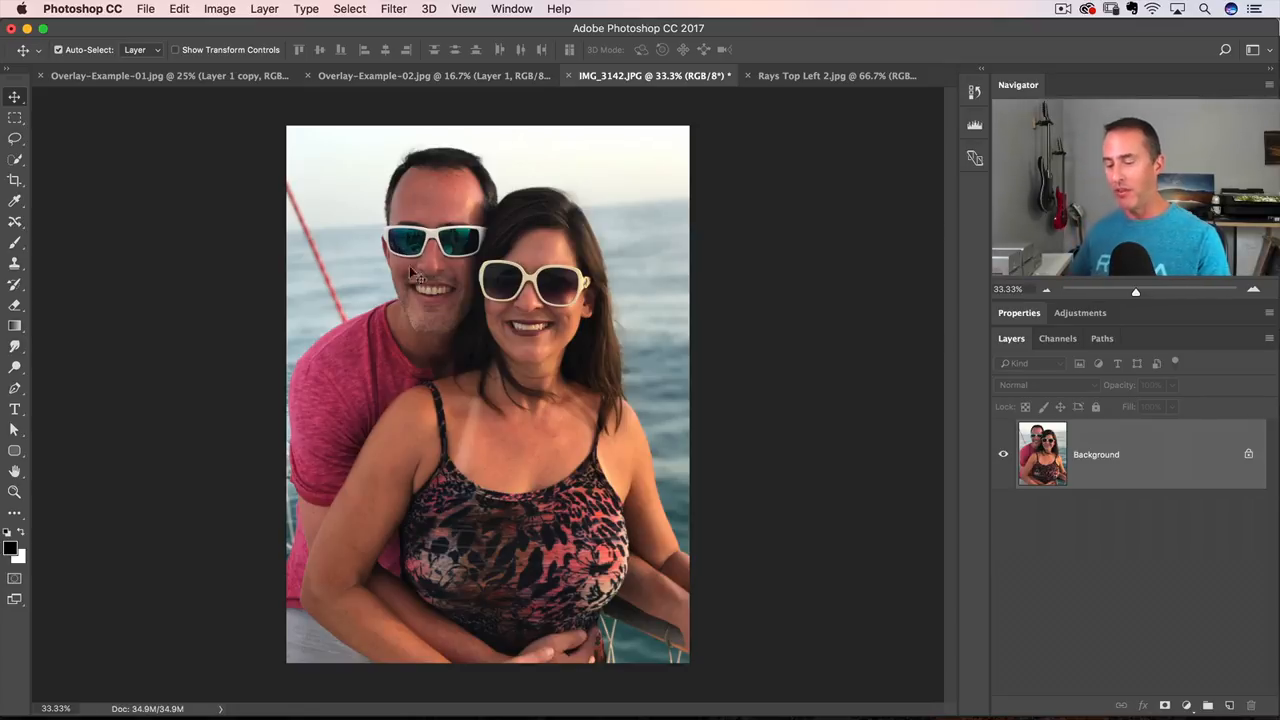
key("super+v")
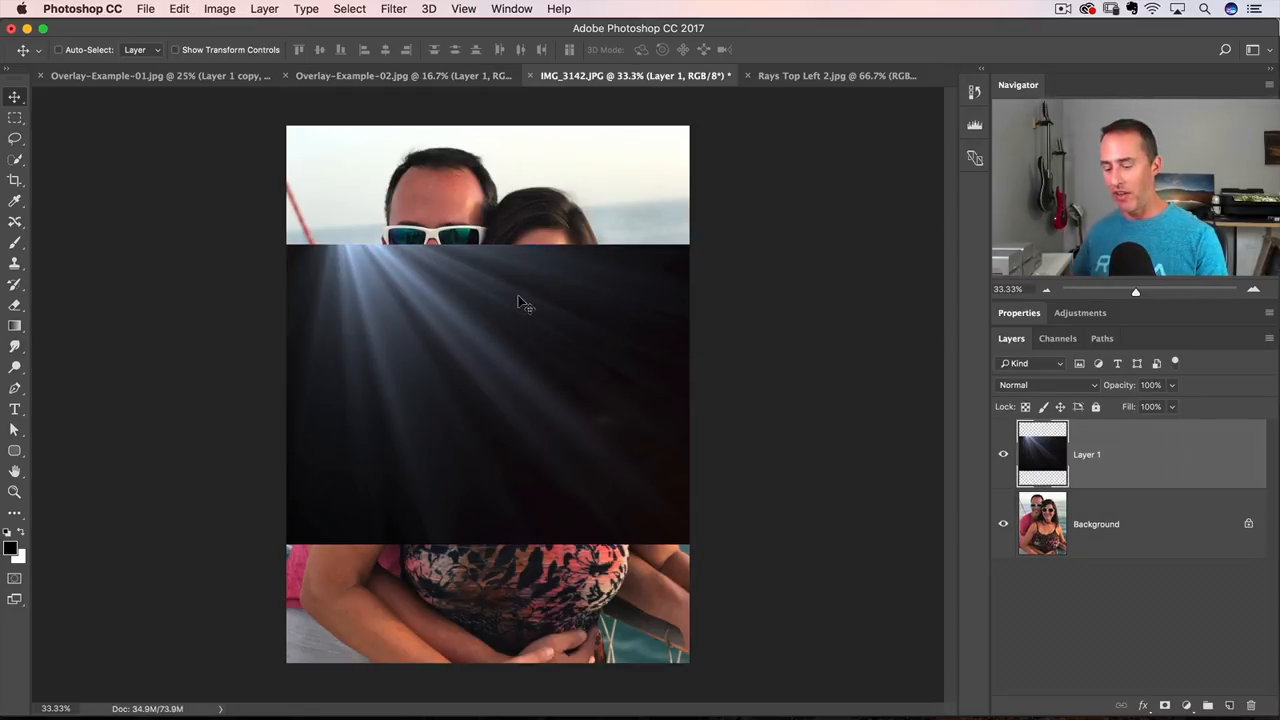
key("super+t")
right_click(470, 330)
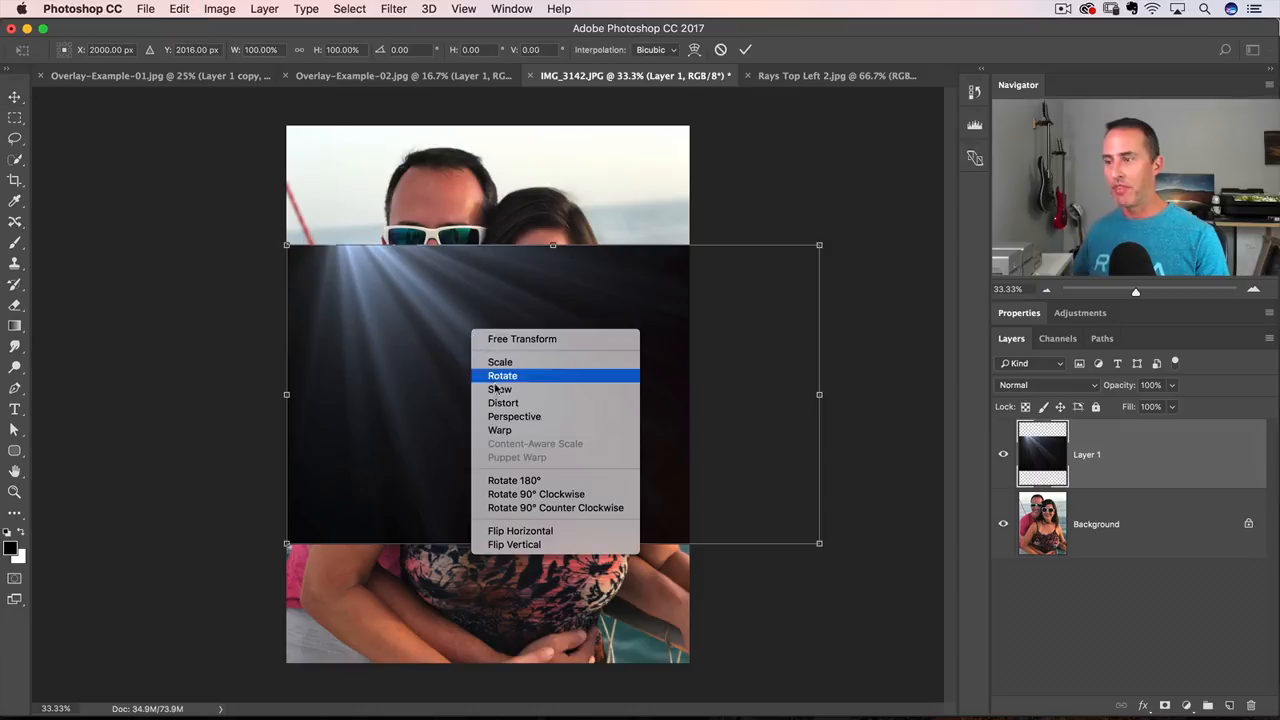
left_click(510, 530)
Step: Move and stretch the rays layer to about 54.9 by 49.6 in over the upper photo, and set its blend mode to Screen
left_click_drag(489, 381, 381, 244)
left_click_drag(179, 405, 177, 580)
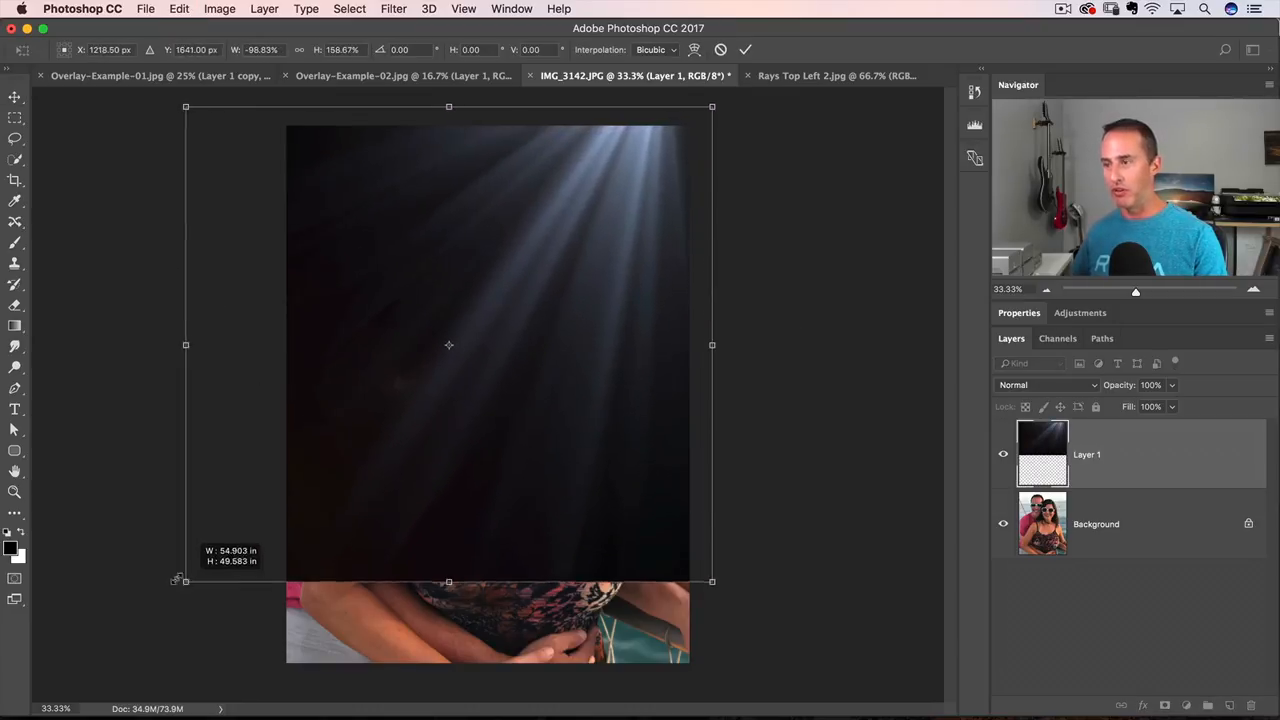
key("Return")
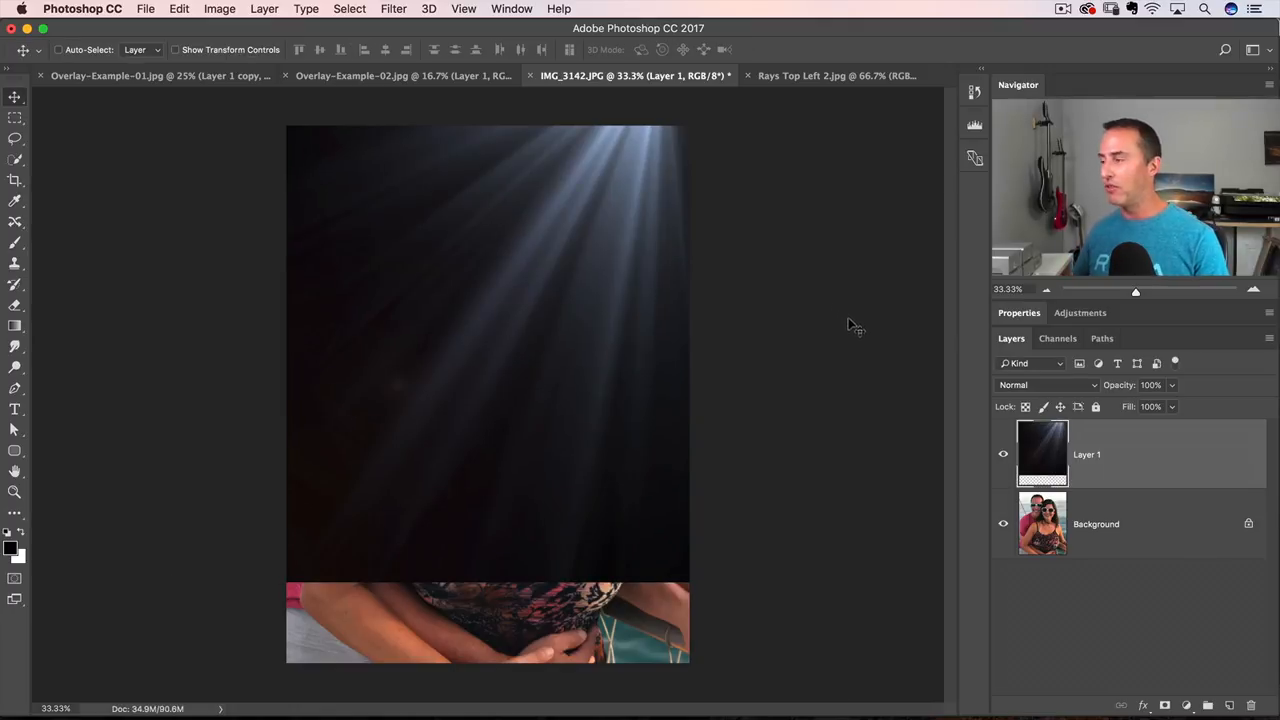
left_click(1045, 384)
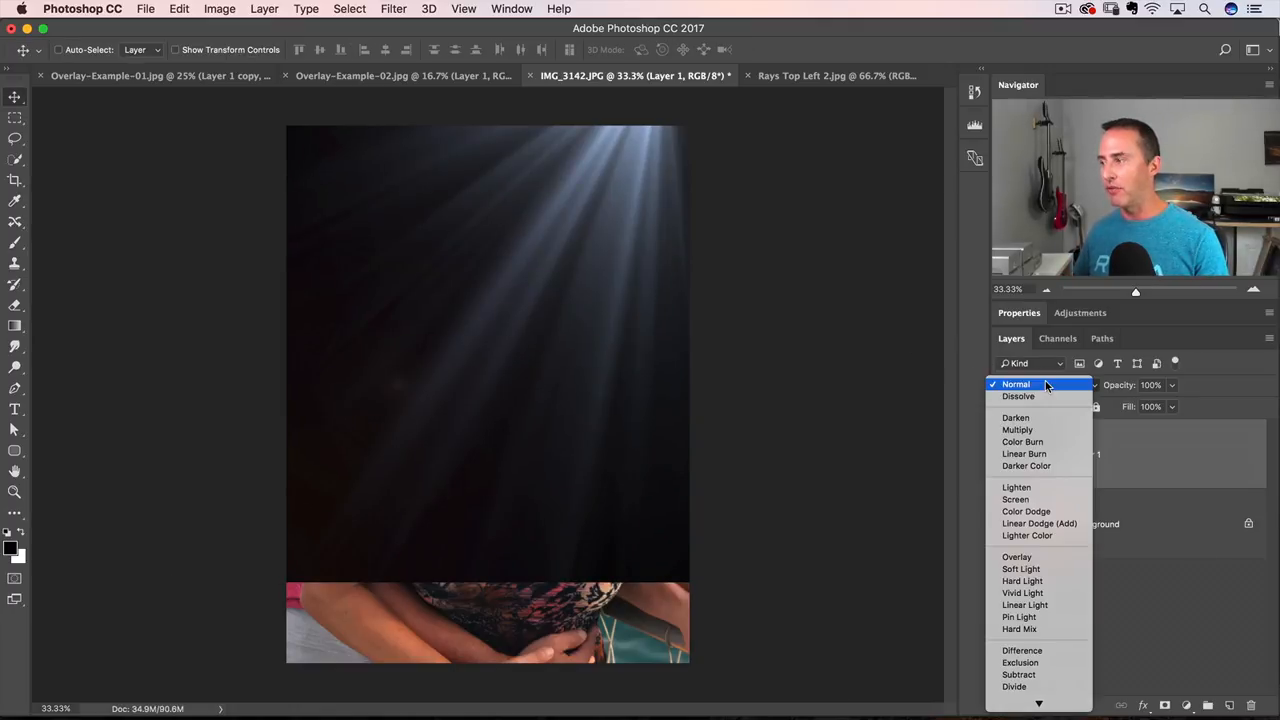
left_click(1036, 502)
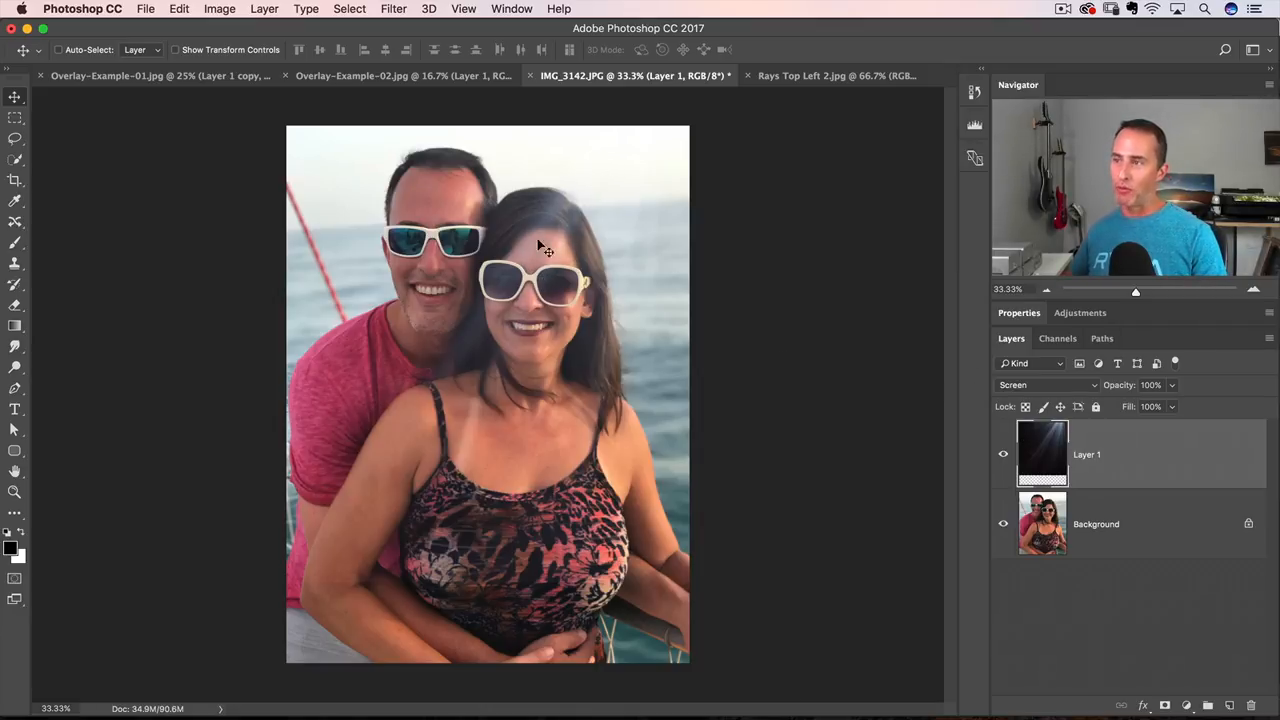
Step: Colorize the rays layer with Hue/Saturation, using a warm golden hue above 34 and a saturation of 25
key("super")
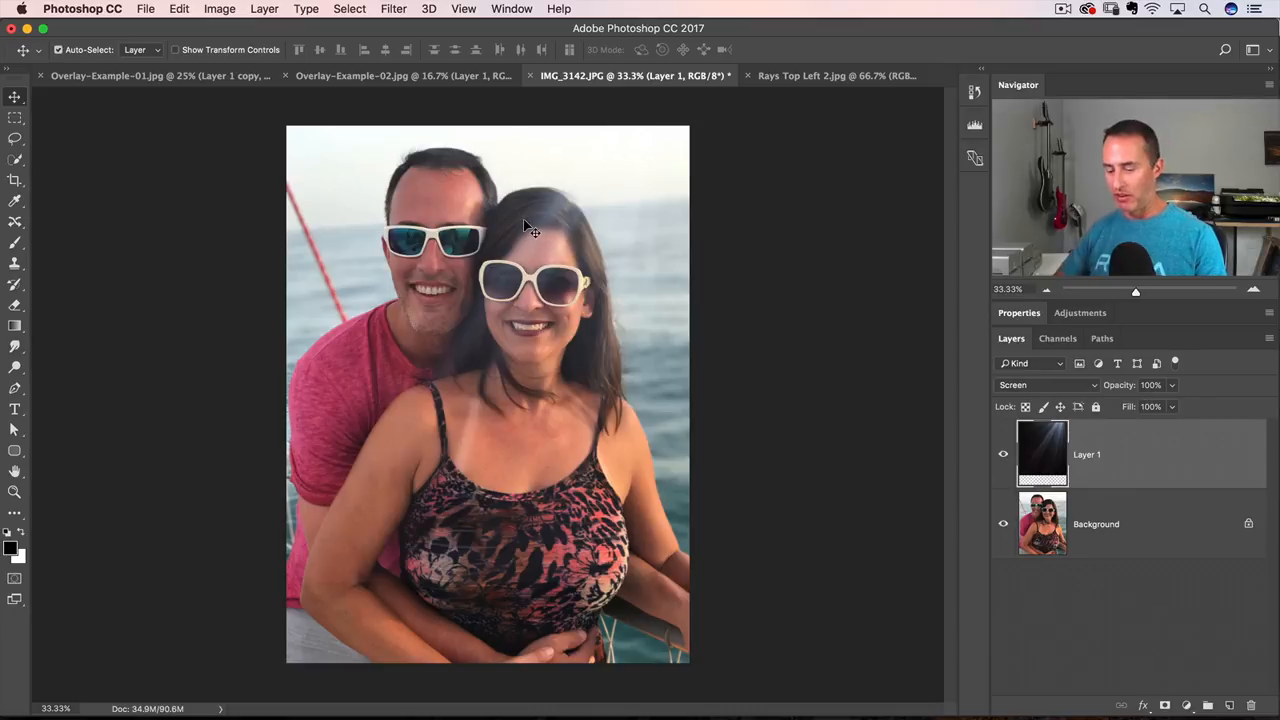
key("super+u")
left_click(363, 528)
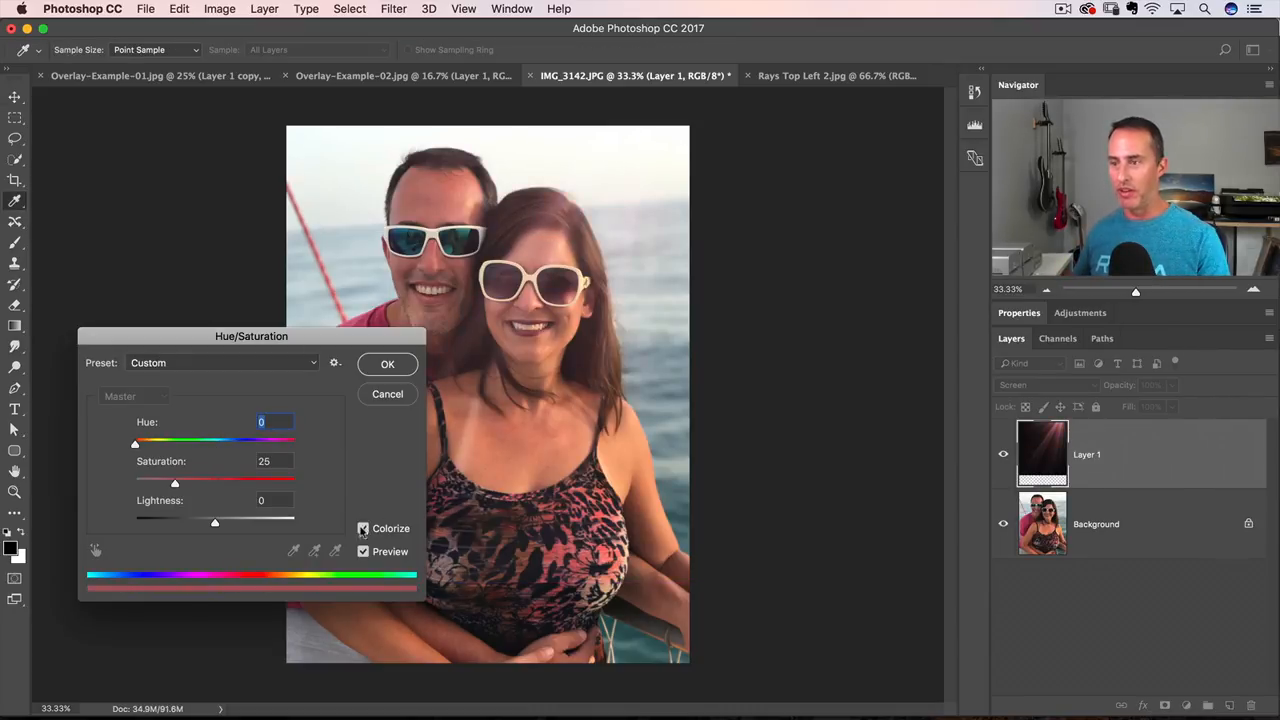
left_click(153, 446)
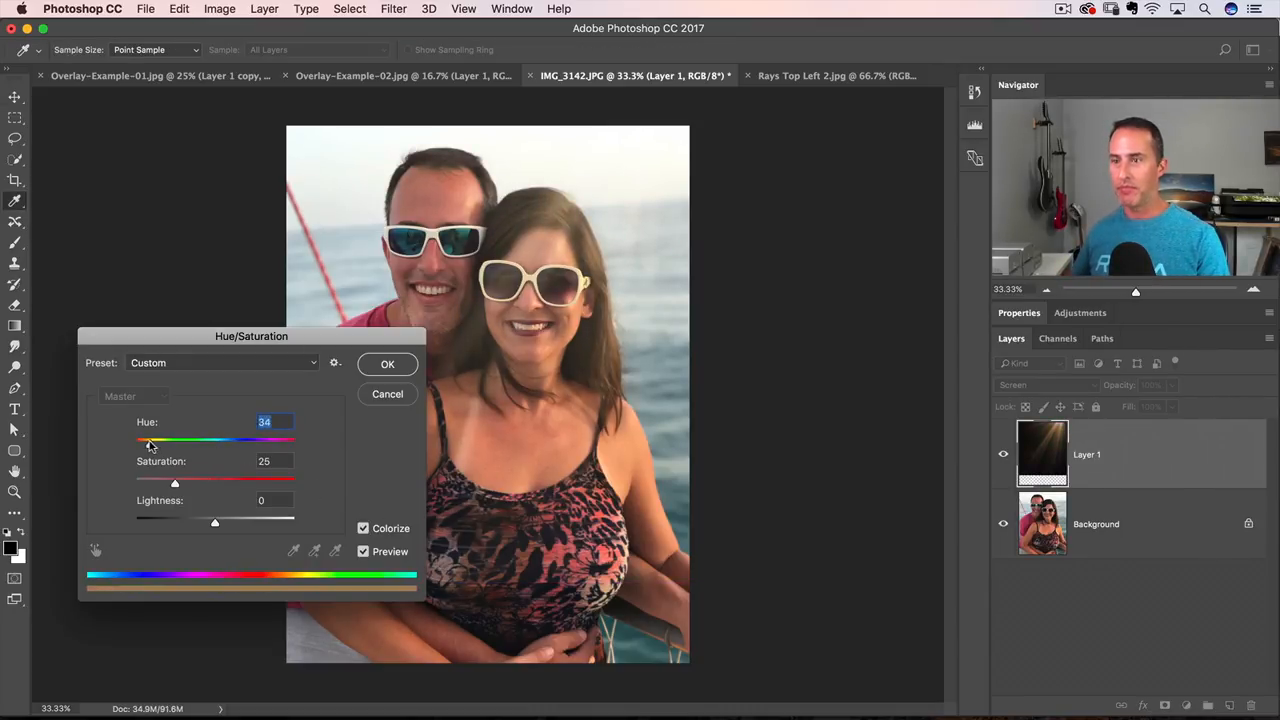
left_click_drag(150, 446, 155, 446)
left_click(388, 364)
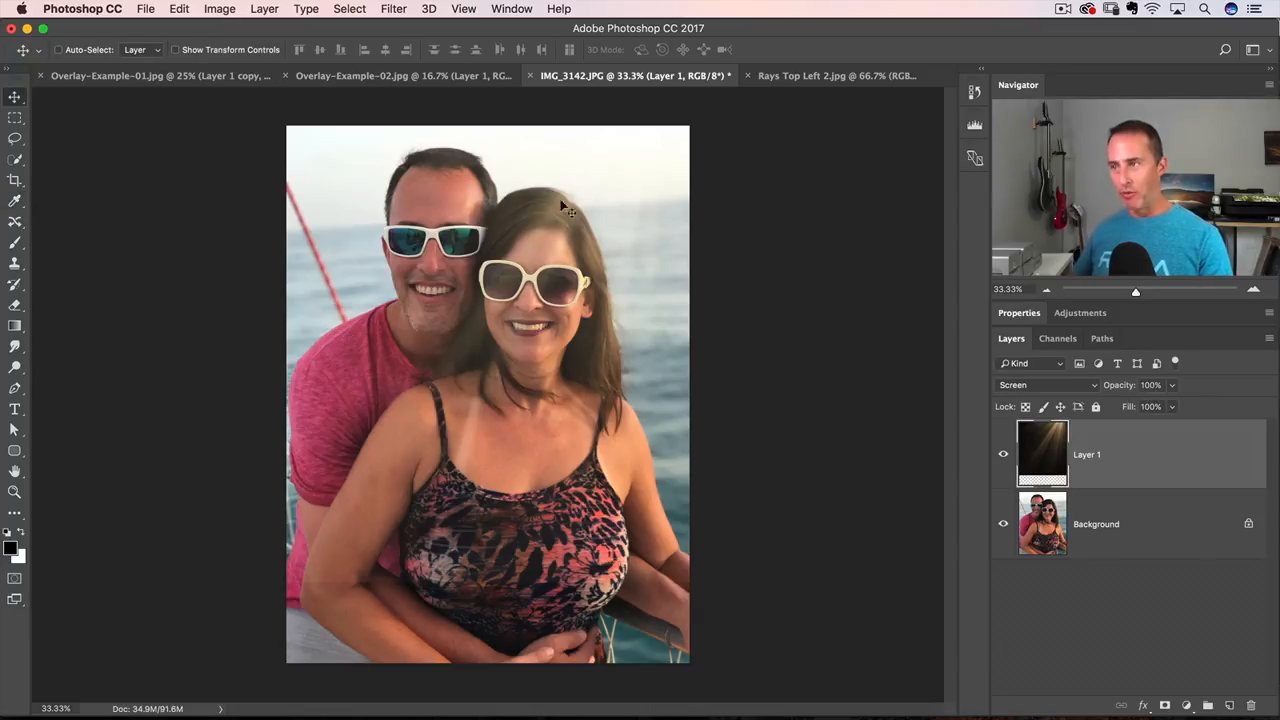
Step: Add a layer mask to the rays layer and set up the Brush tool at 1800 px
left_click(1165, 707)
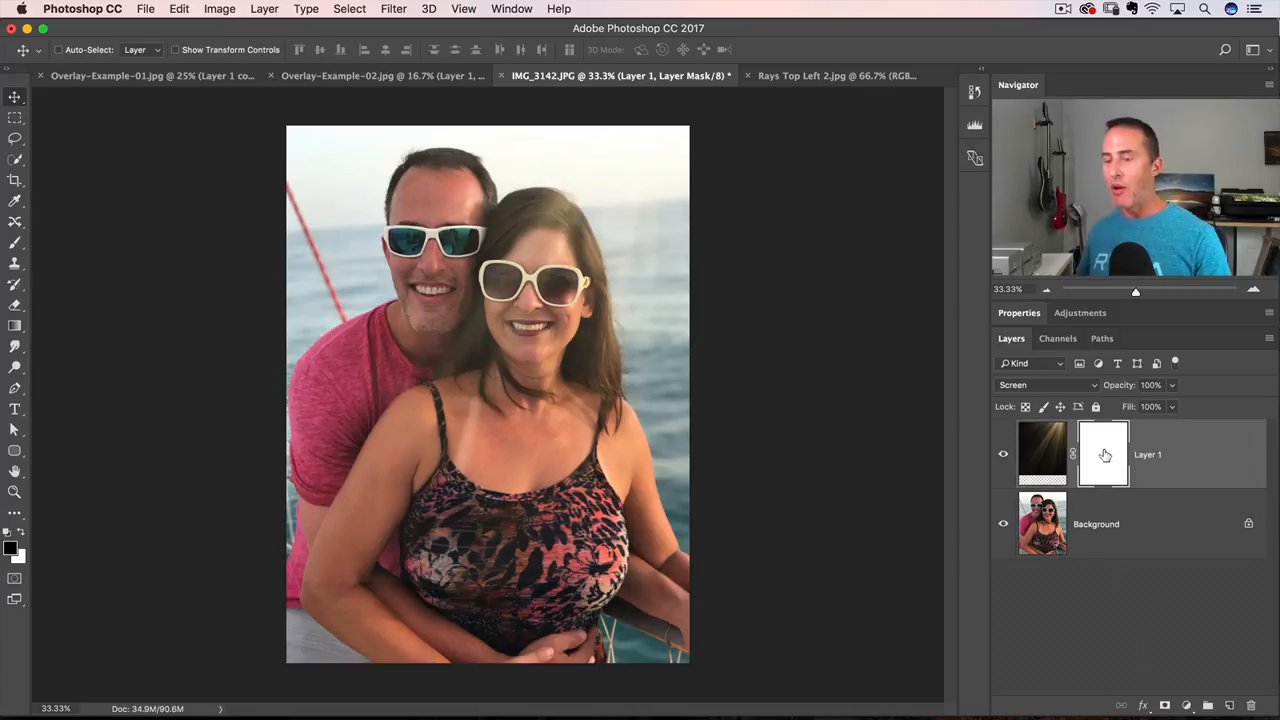
key("b")
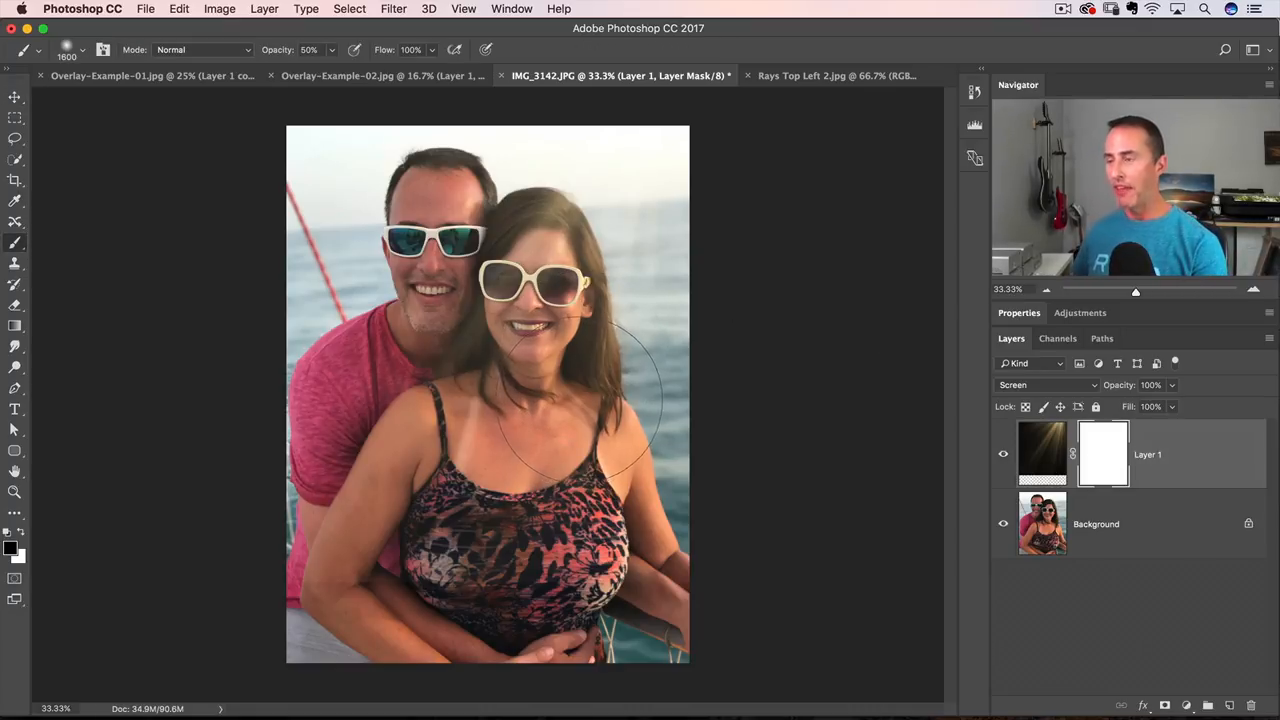
key("bracketright")
key("bracketright")
key("bracketright")
key("bracketright")
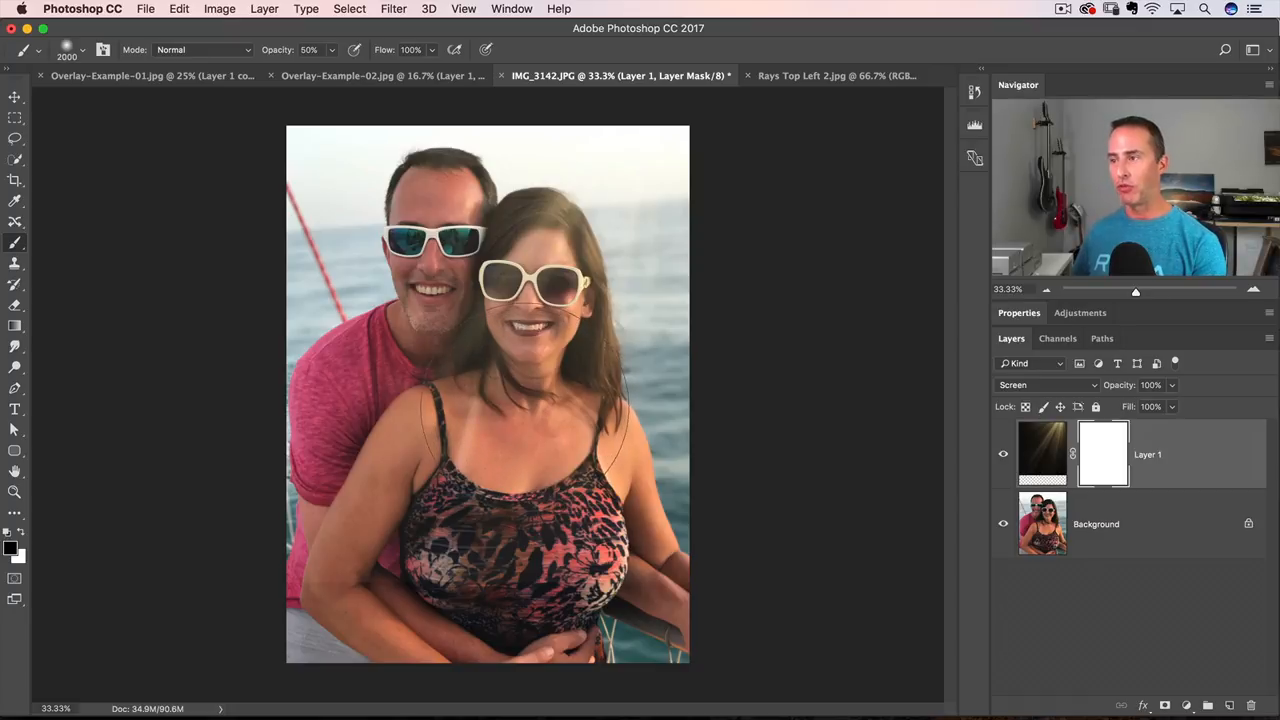
key("bracketleft")
key("bracketleft")
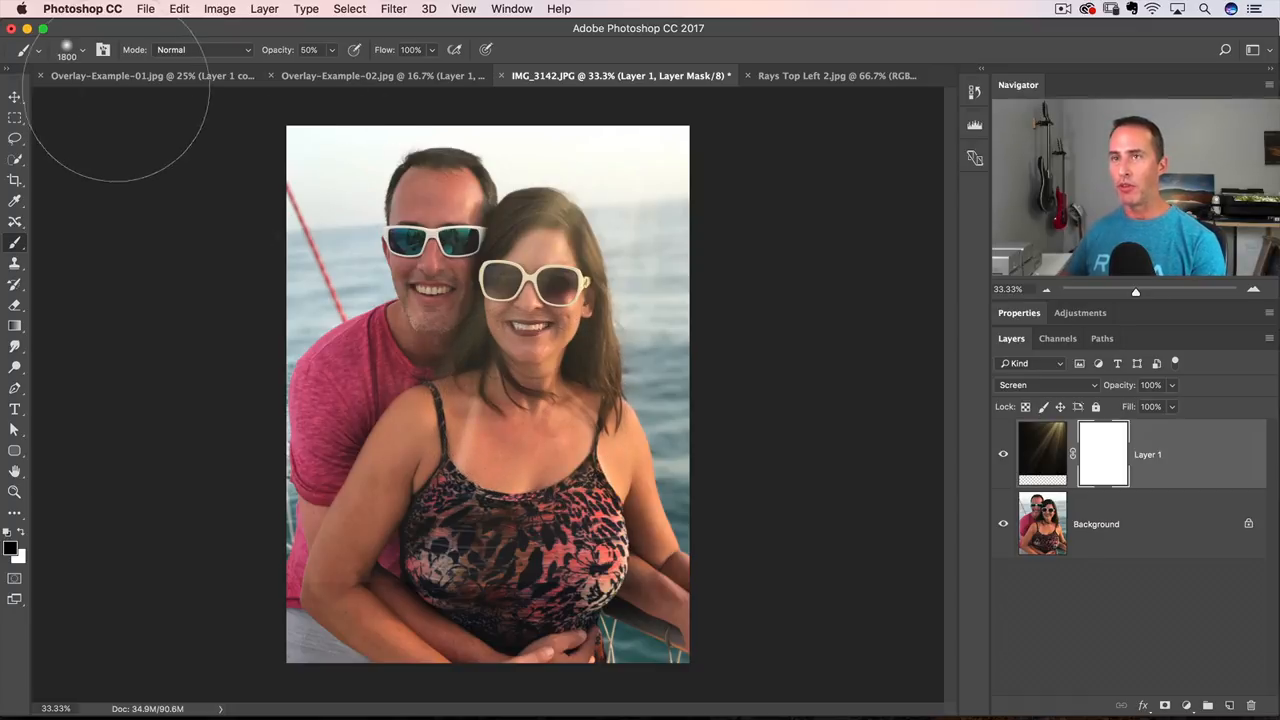
Step: Using a black brush at 0% hardness and 50% opacity, paint on the mask to reduce the rays over the couple's faces
left_click(78, 47)
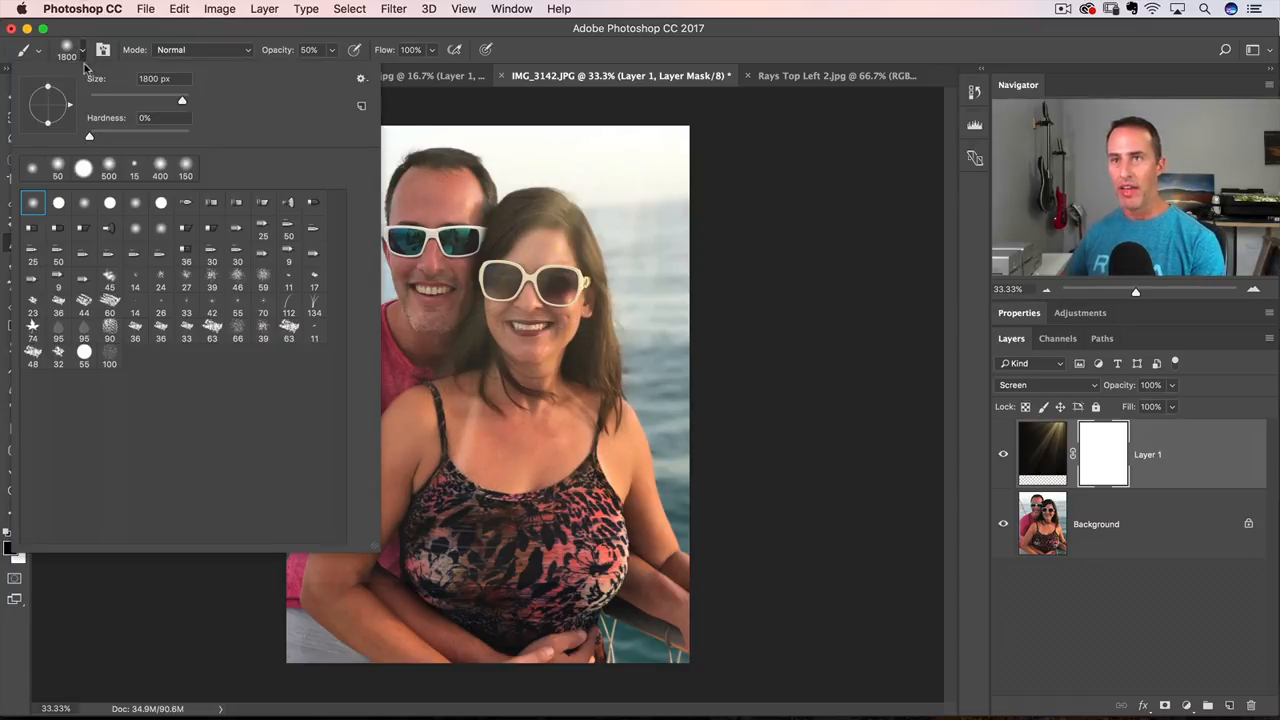
left_click(89, 137)
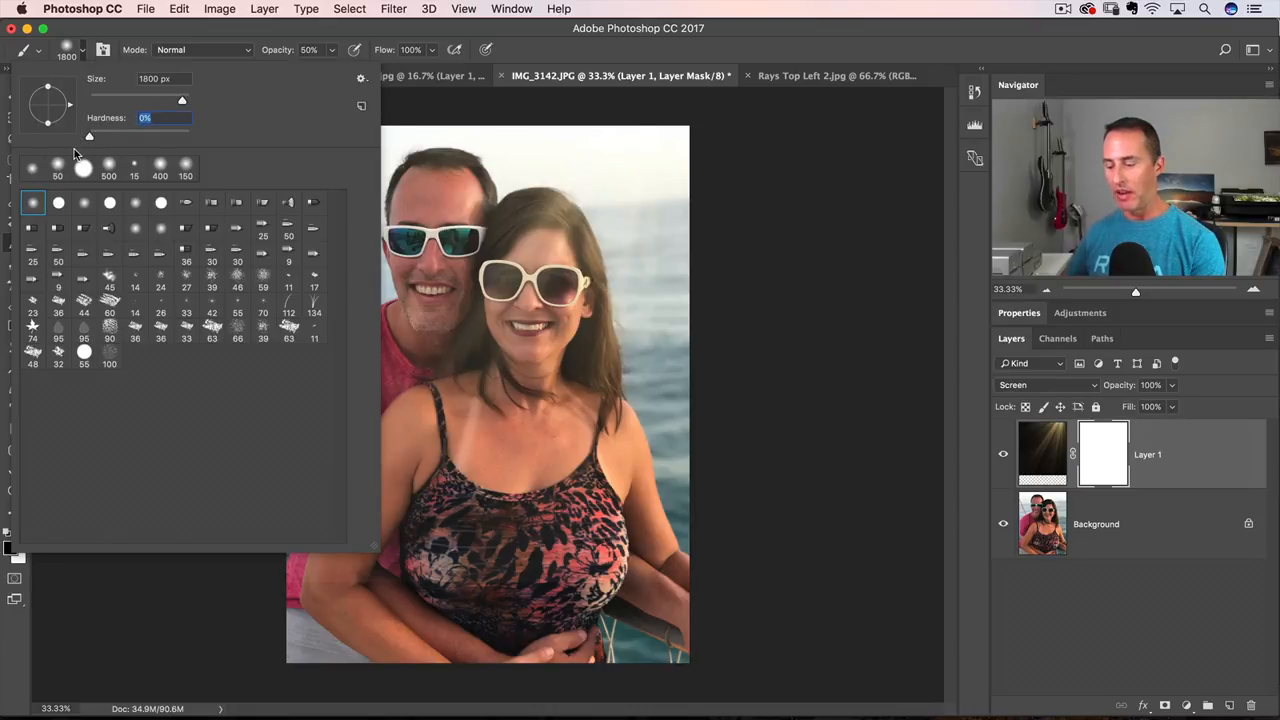
key("Return")
left_click(511, 274)
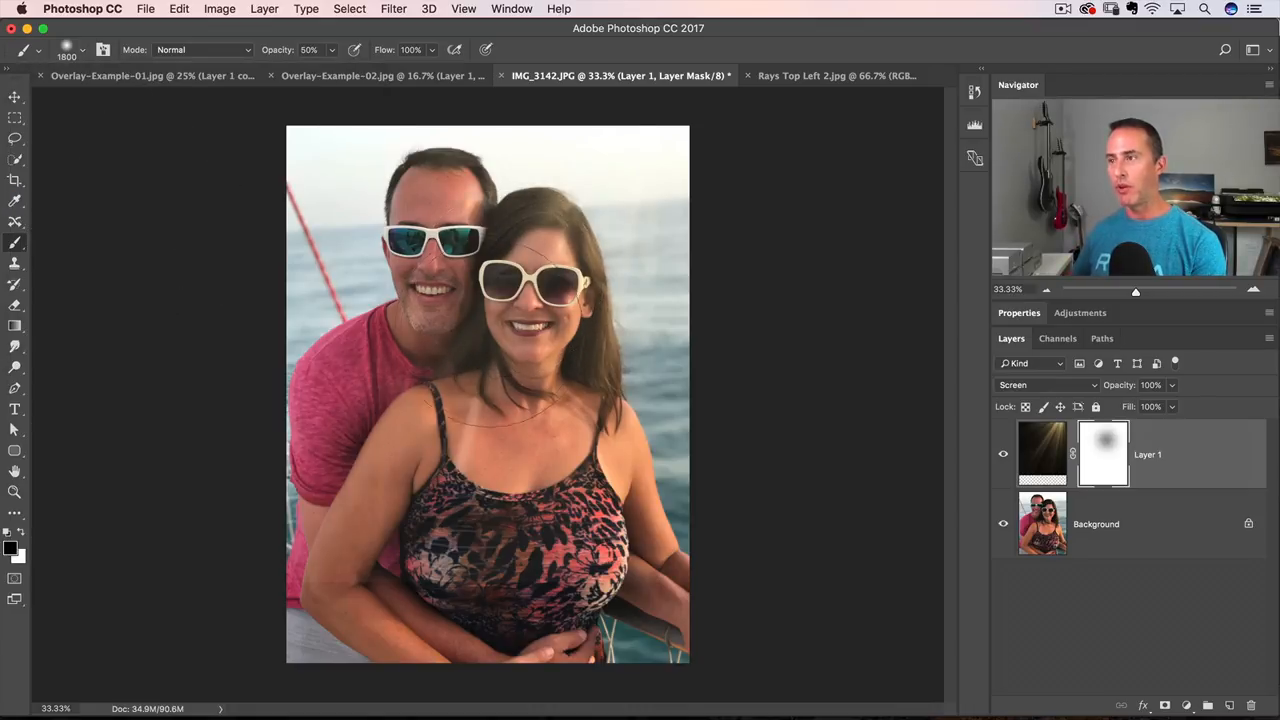
left_click(491, 337)
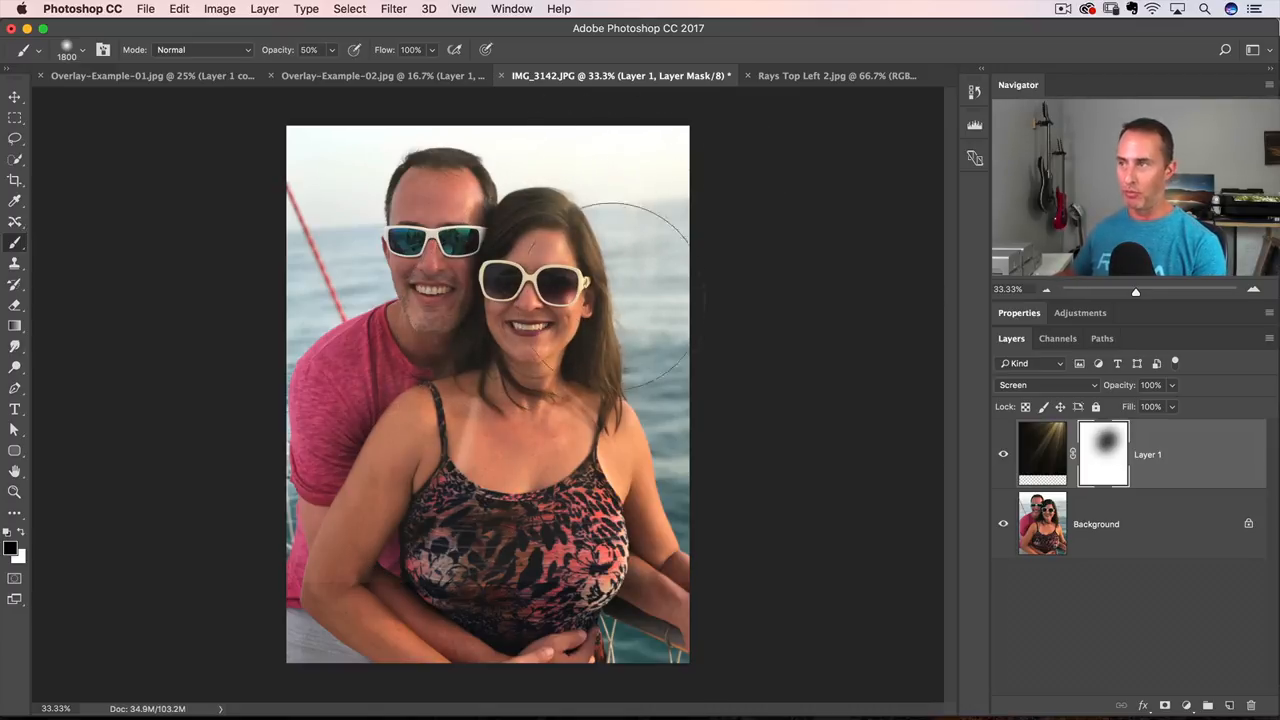
Step: Duplicate the masked rays layer, and paint black on the original layer's mask across the lower part of the photo to hide its edge
left_click(1020, 456)
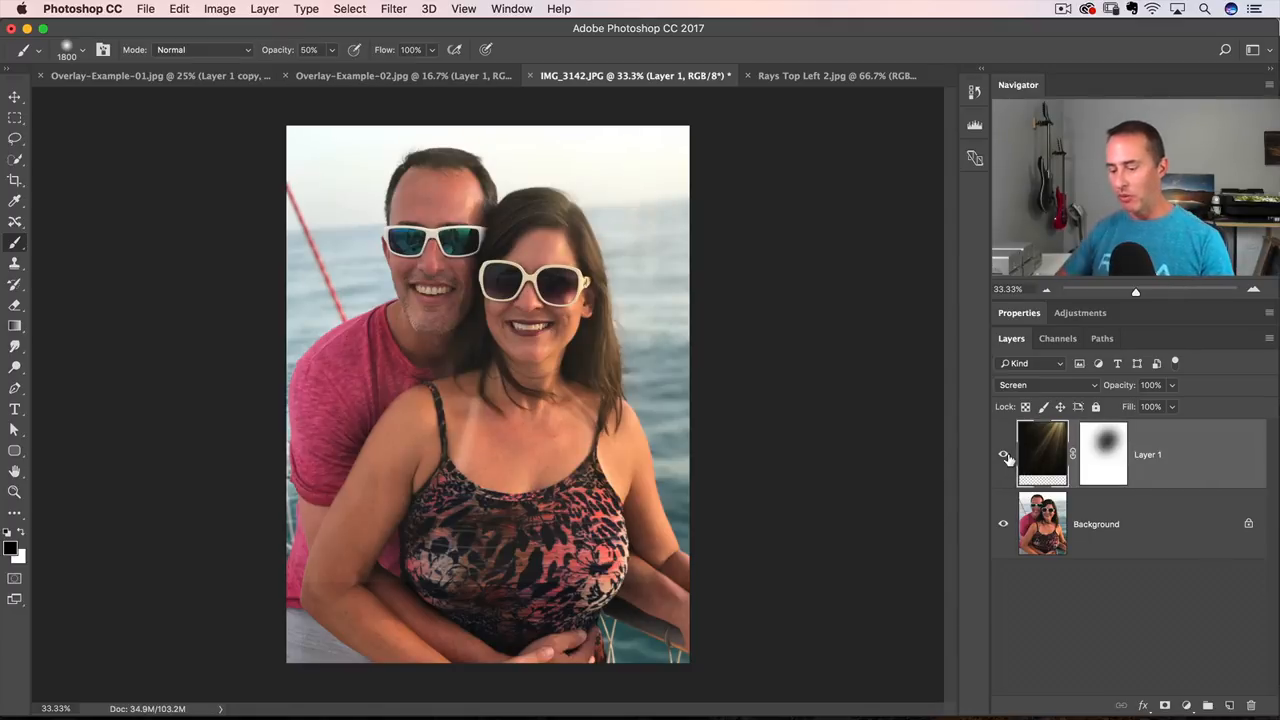
key("super+j")
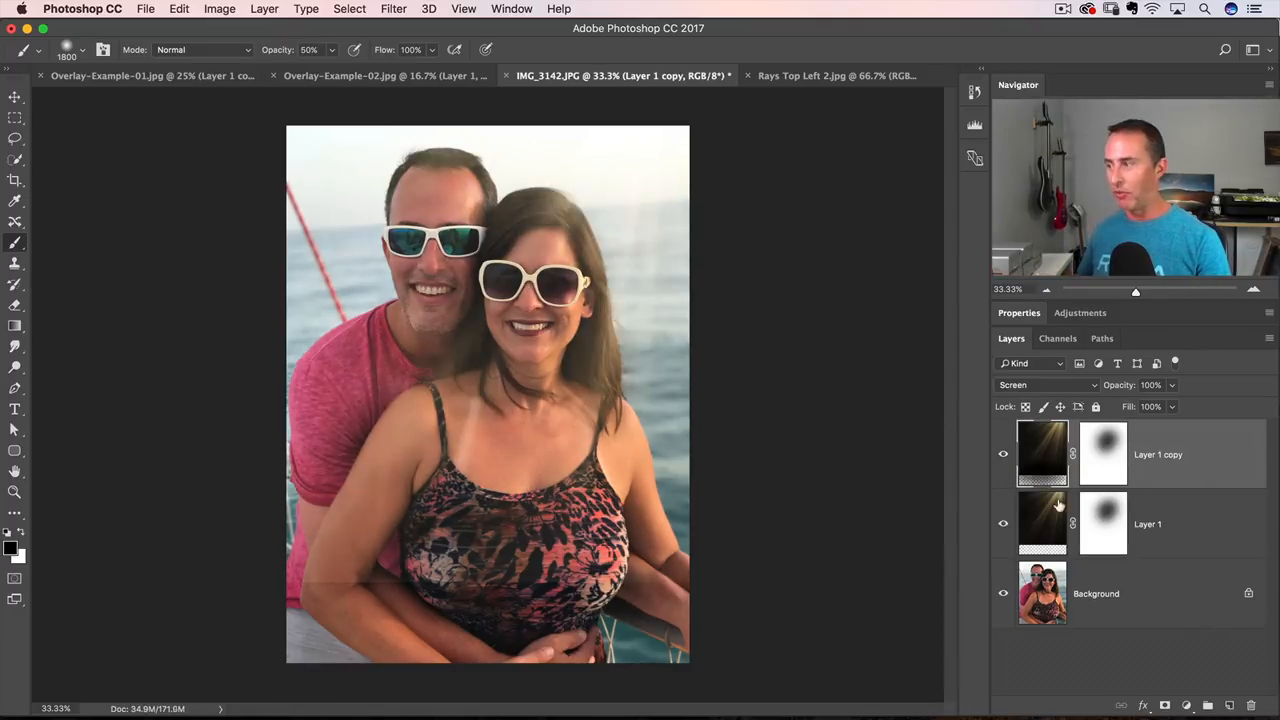
left_click(1102, 520)
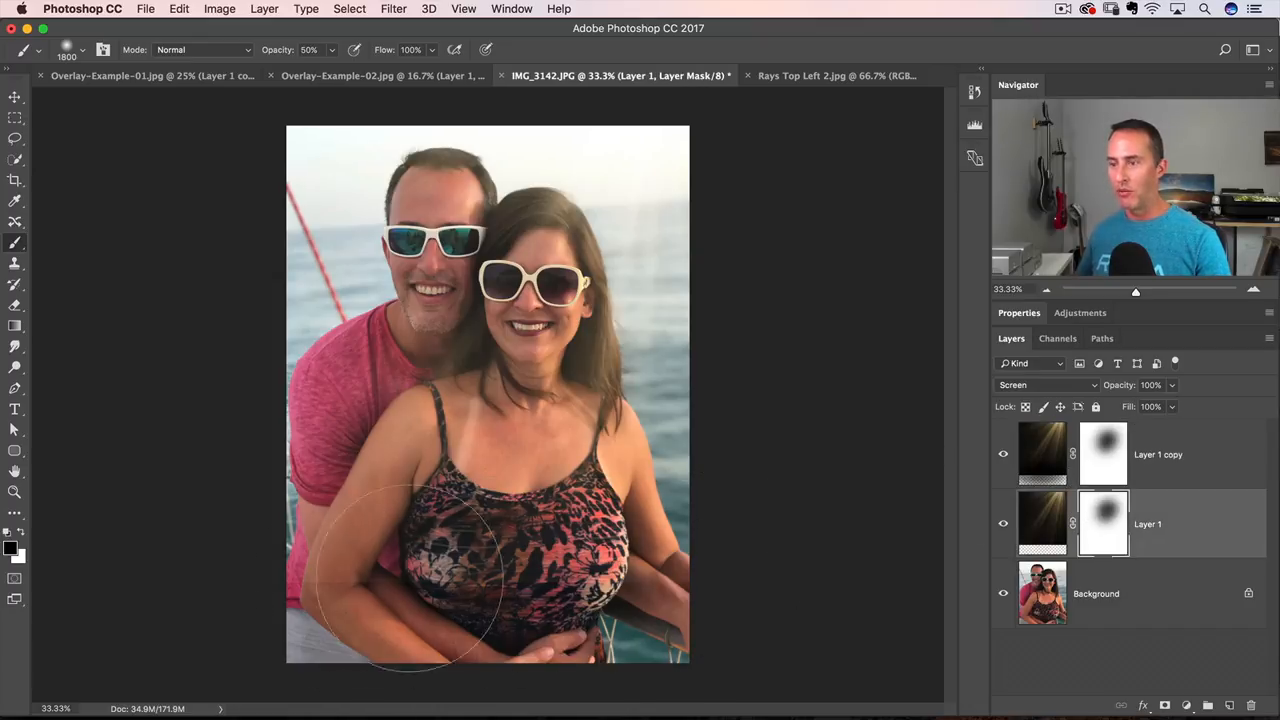
mouse_move(410, 578)
left_mouse_down()
mouse_move(360, 560)
mouse_move(330, 590)
mouse_move(480, 550)
left_mouse_up()
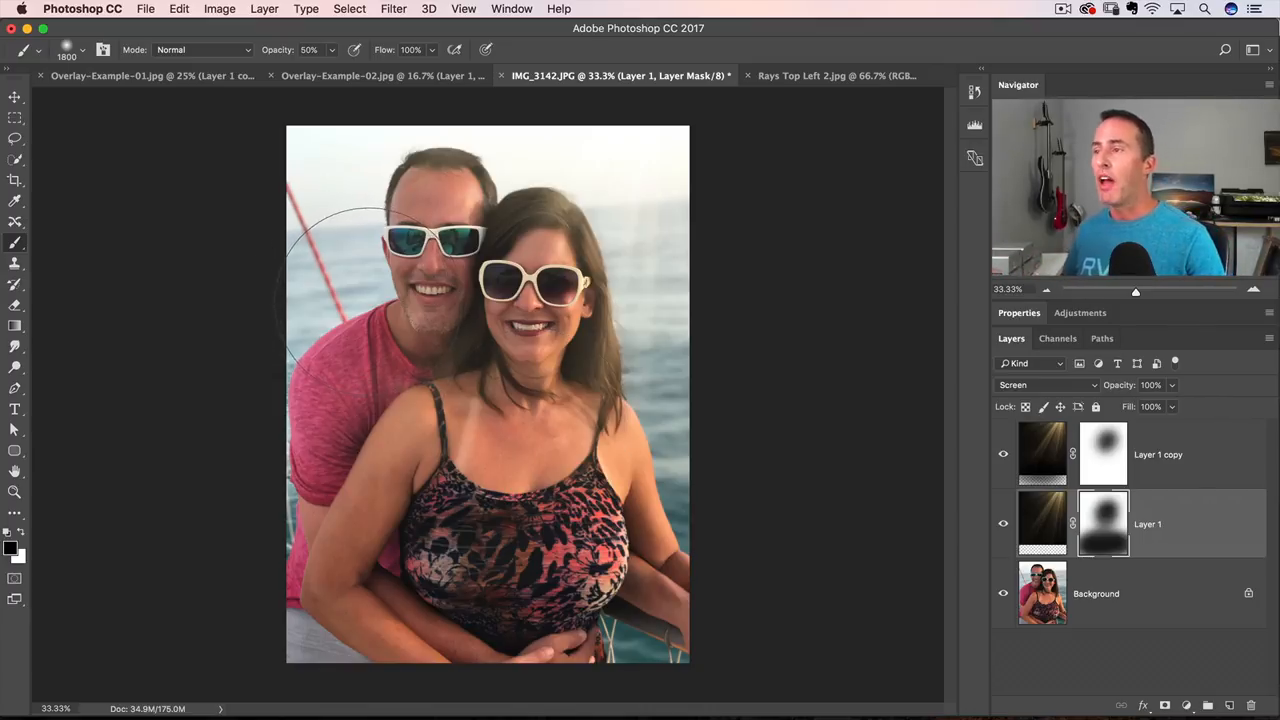
Step: Switch to ON1 Photo RAW and delete the Sun-Rays-Top-Left layer from Overlay-Example-01 copy.psd
key("super+Tab")
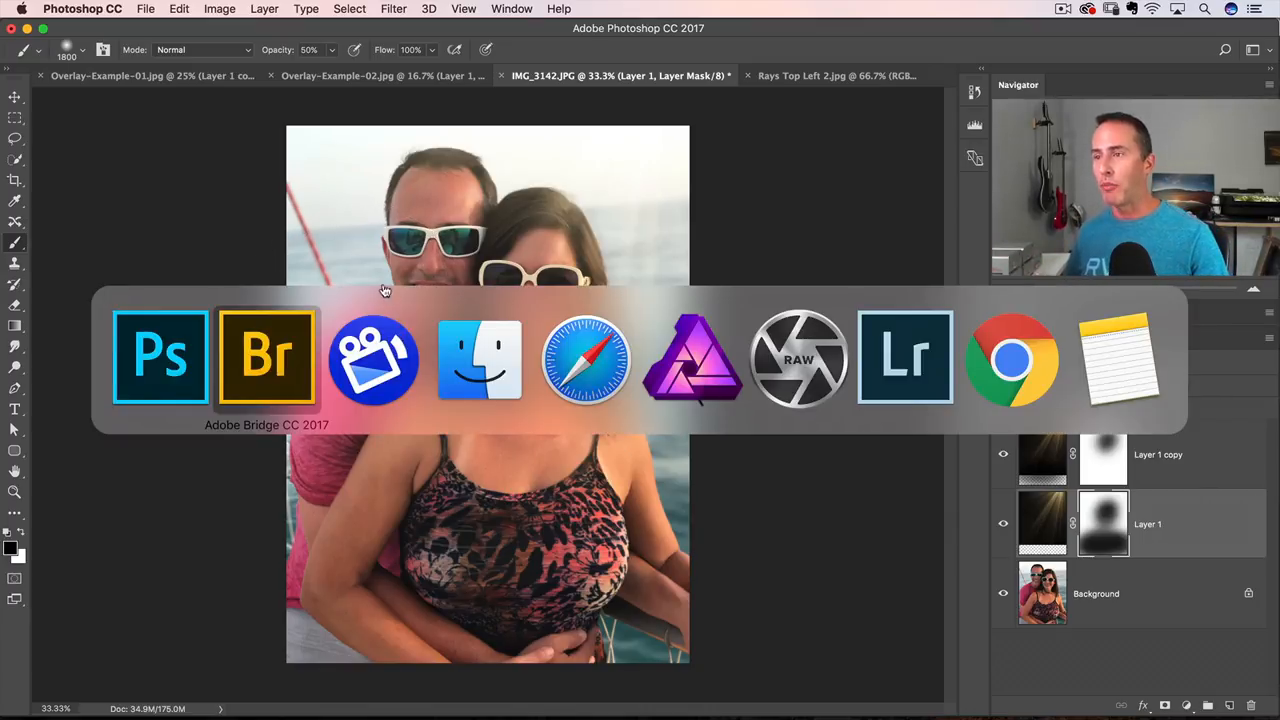
left_click(767, 330)
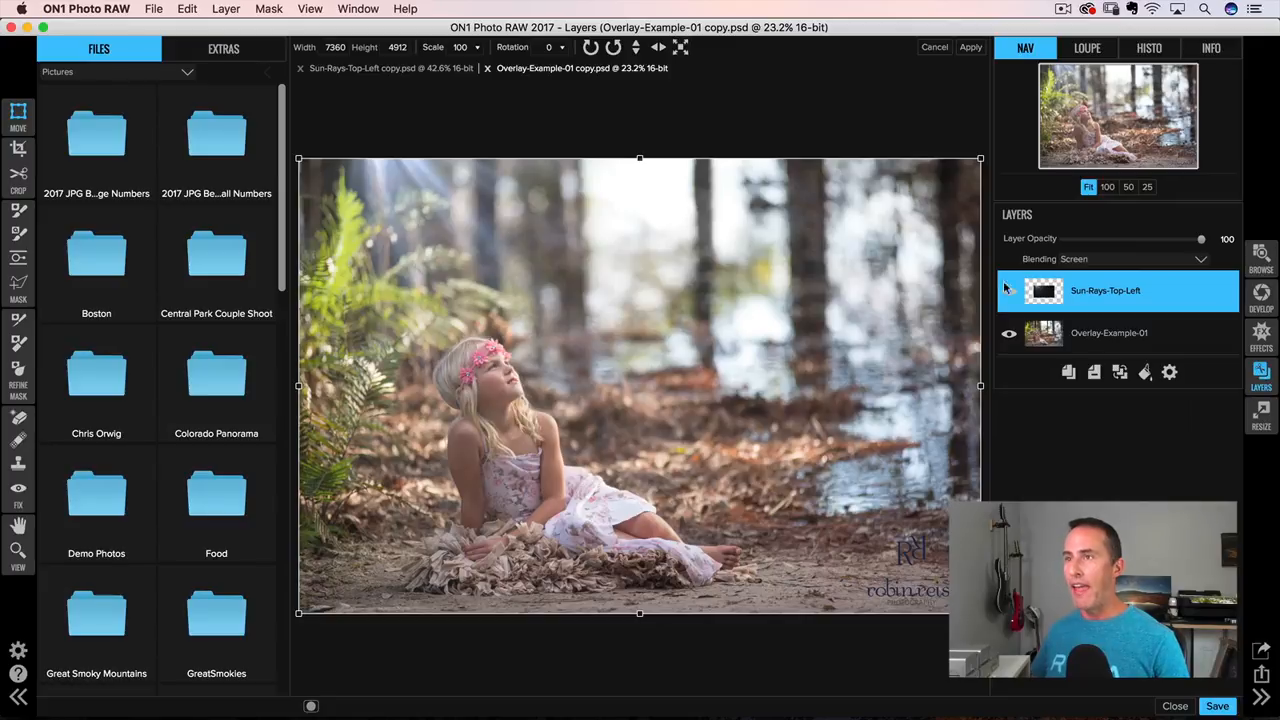
left_click(1094, 372)
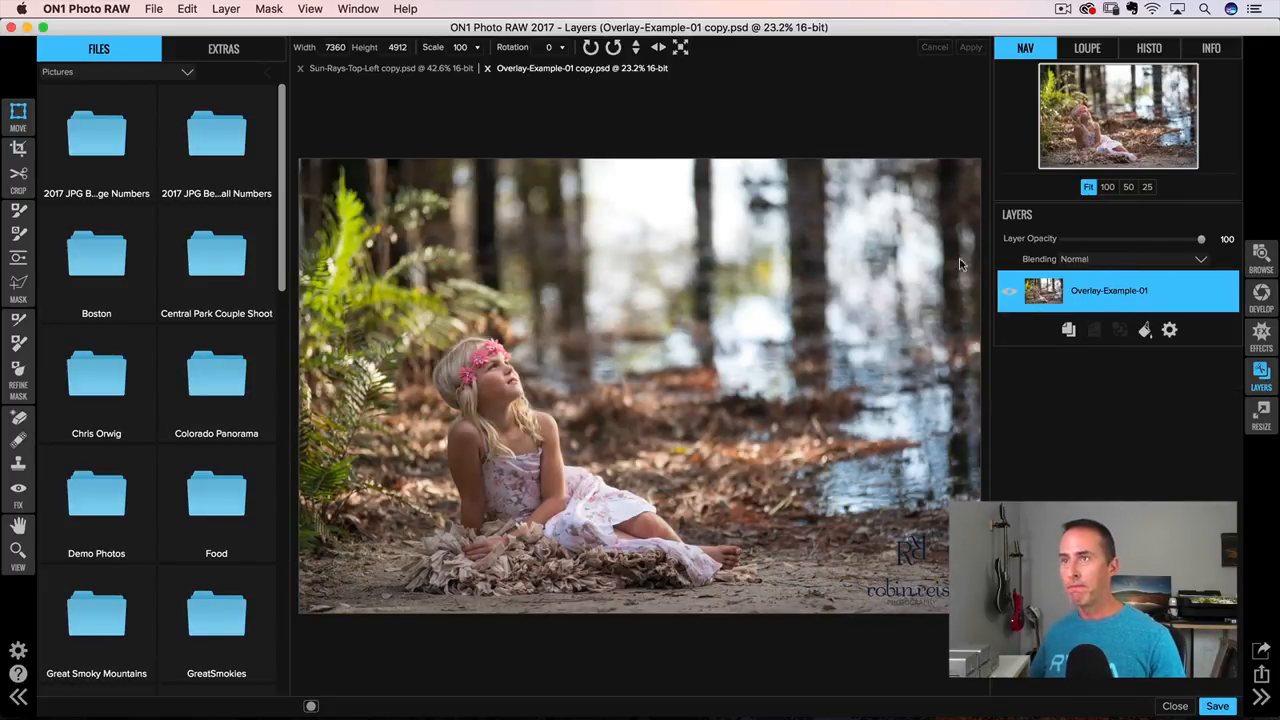
Step: Copy the layer from Sun-Rays-Top-Left copy.psd and paste it into Overlay-Example-01 copy.psd
left_click(411, 70)
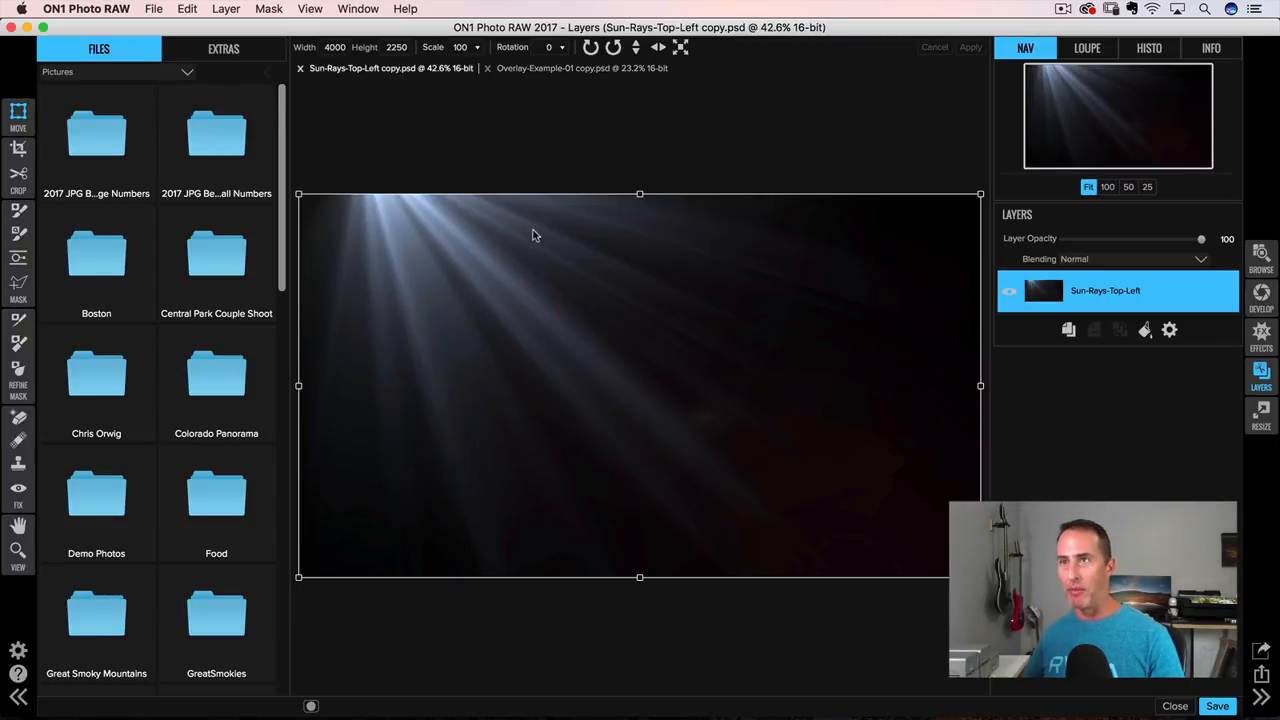
left_click(228, 12)
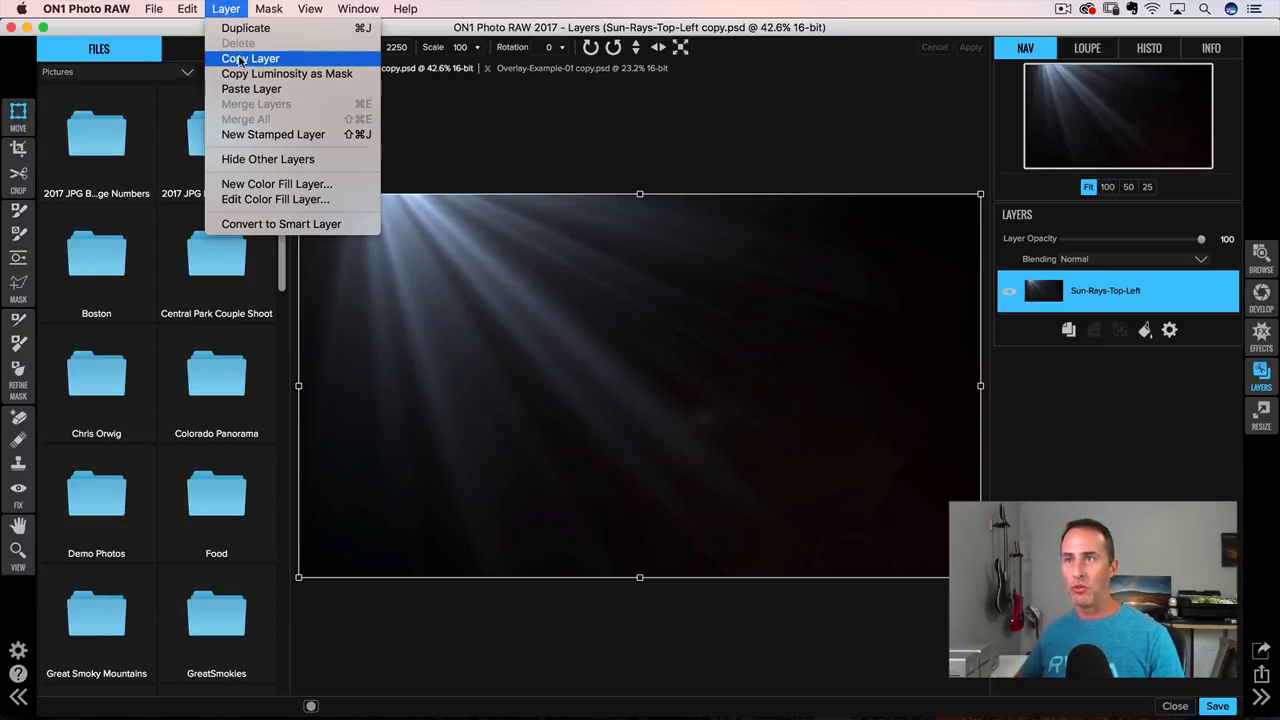
left_click(238, 58)
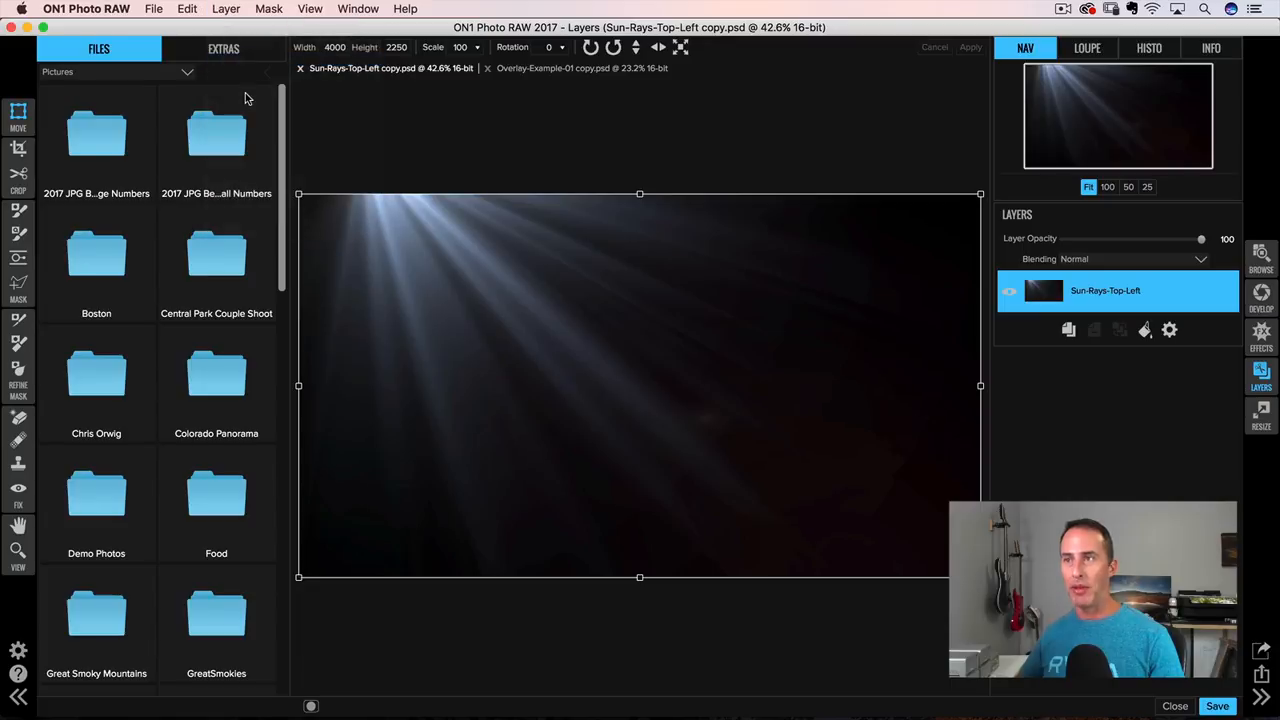
left_click(520, 69)
left_click(228, 10)
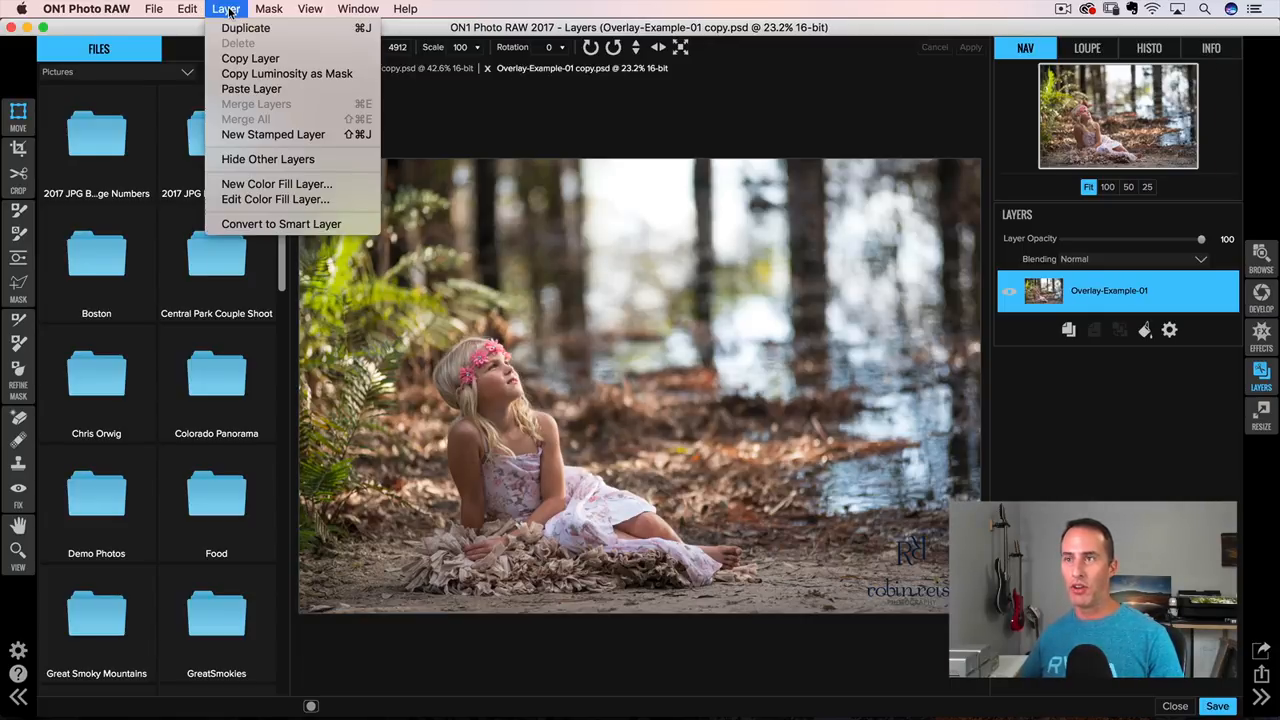
left_click(251, 89)
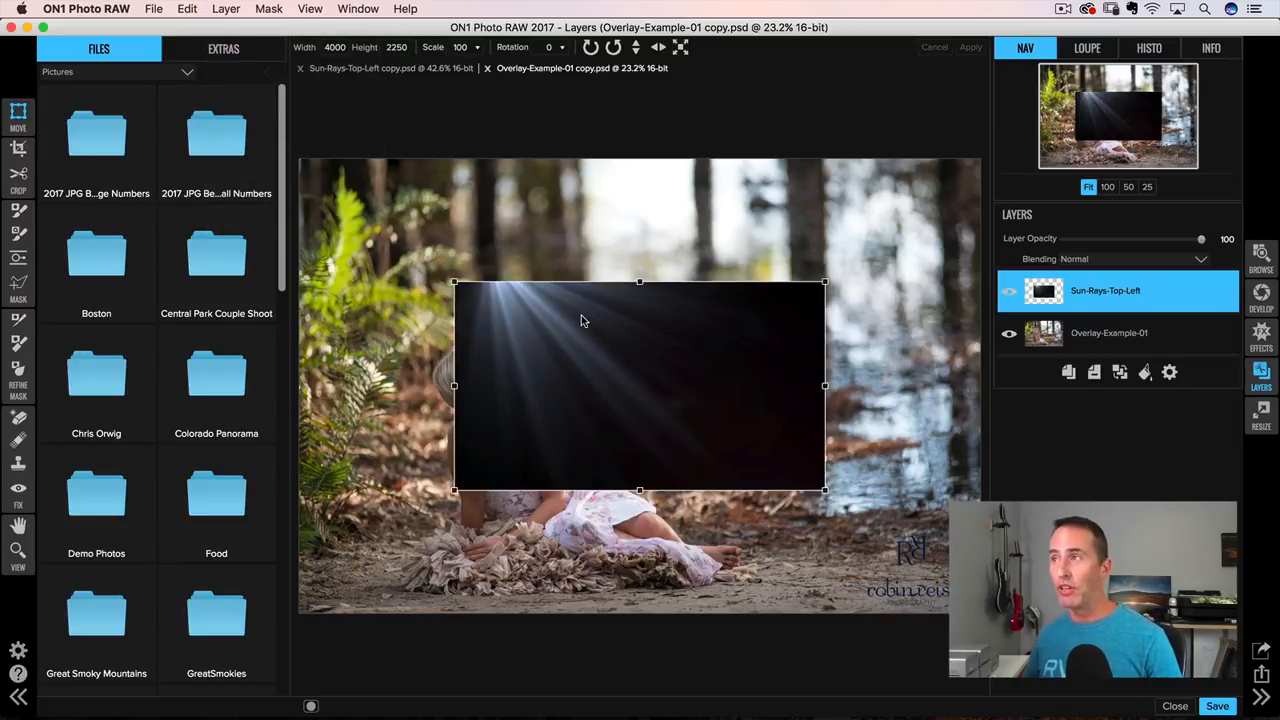
Step: Scale the Sun-Rays-Top-Left layer to fill the whole canvas and set its blending mode to Screen
left_click(19, 113)
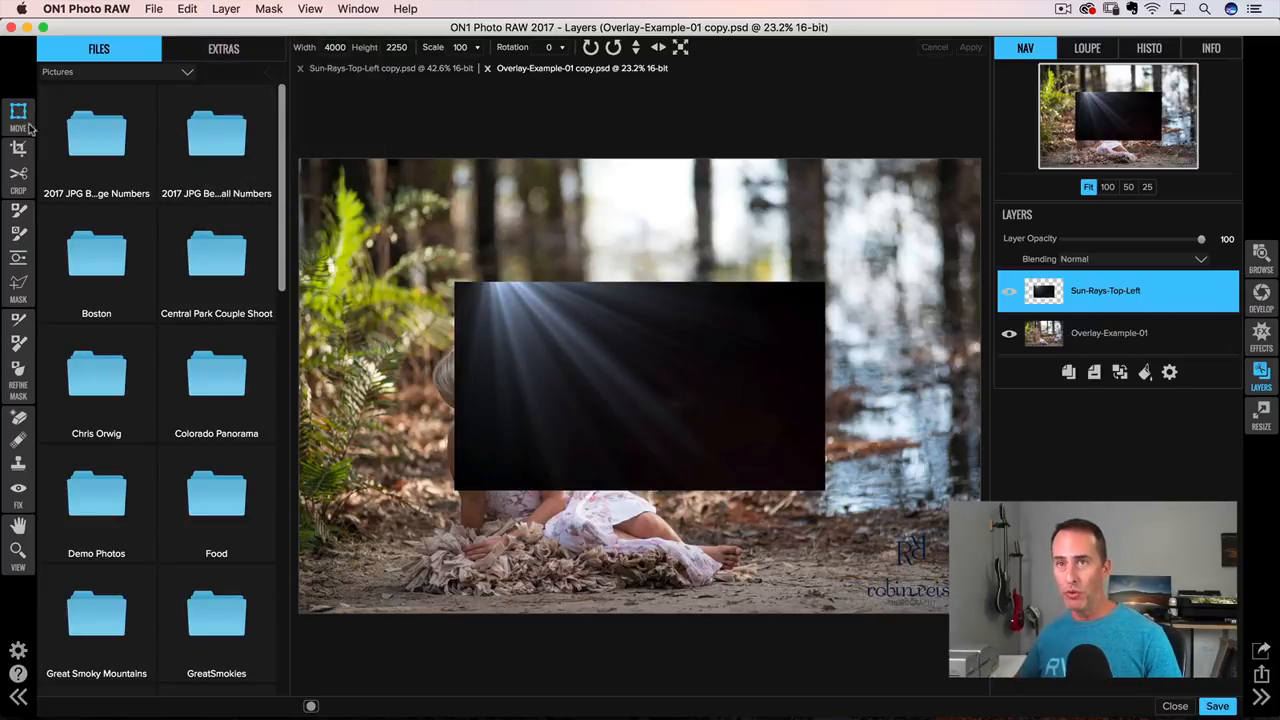
left_click(19, 113)
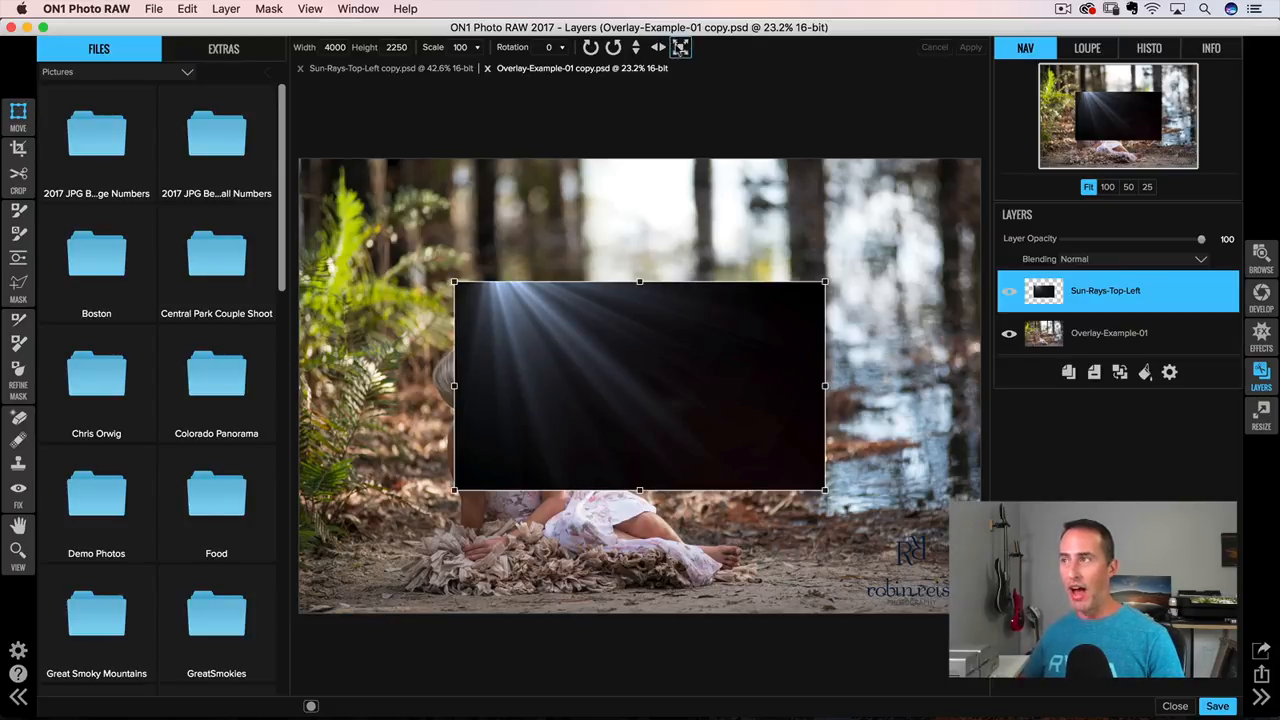
left_click(679, 48)
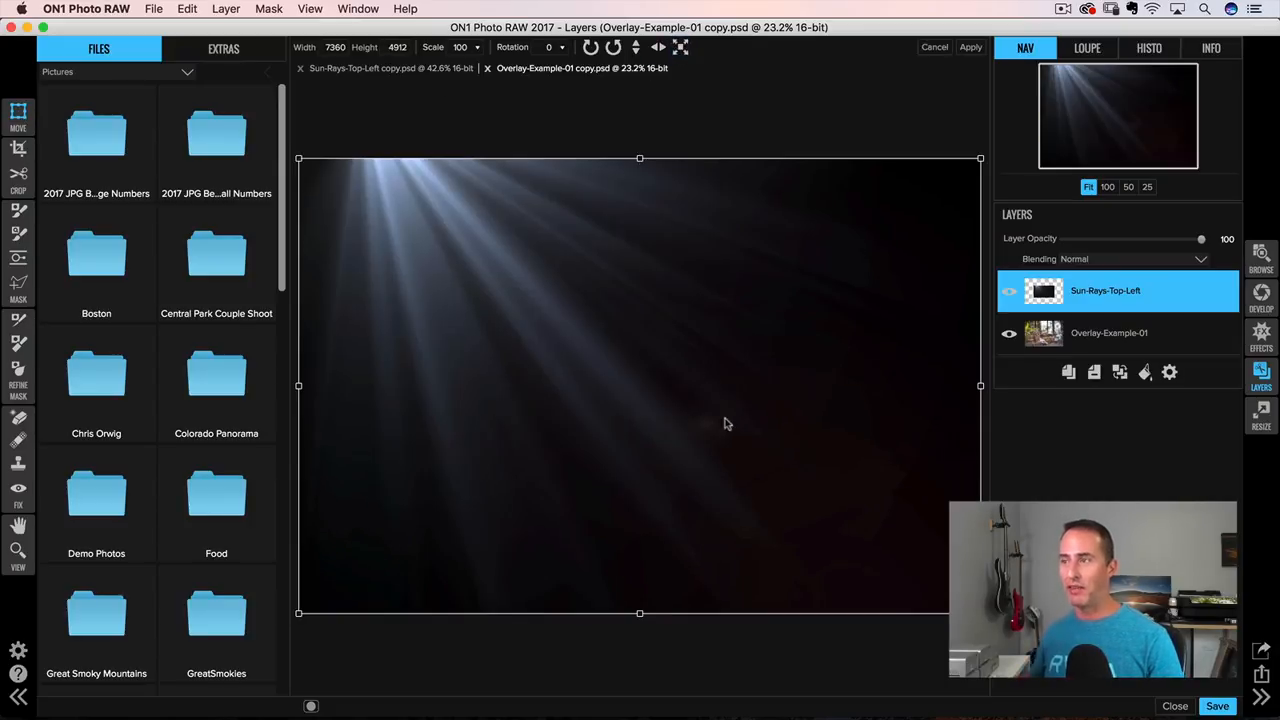
left_click(1122, 261)
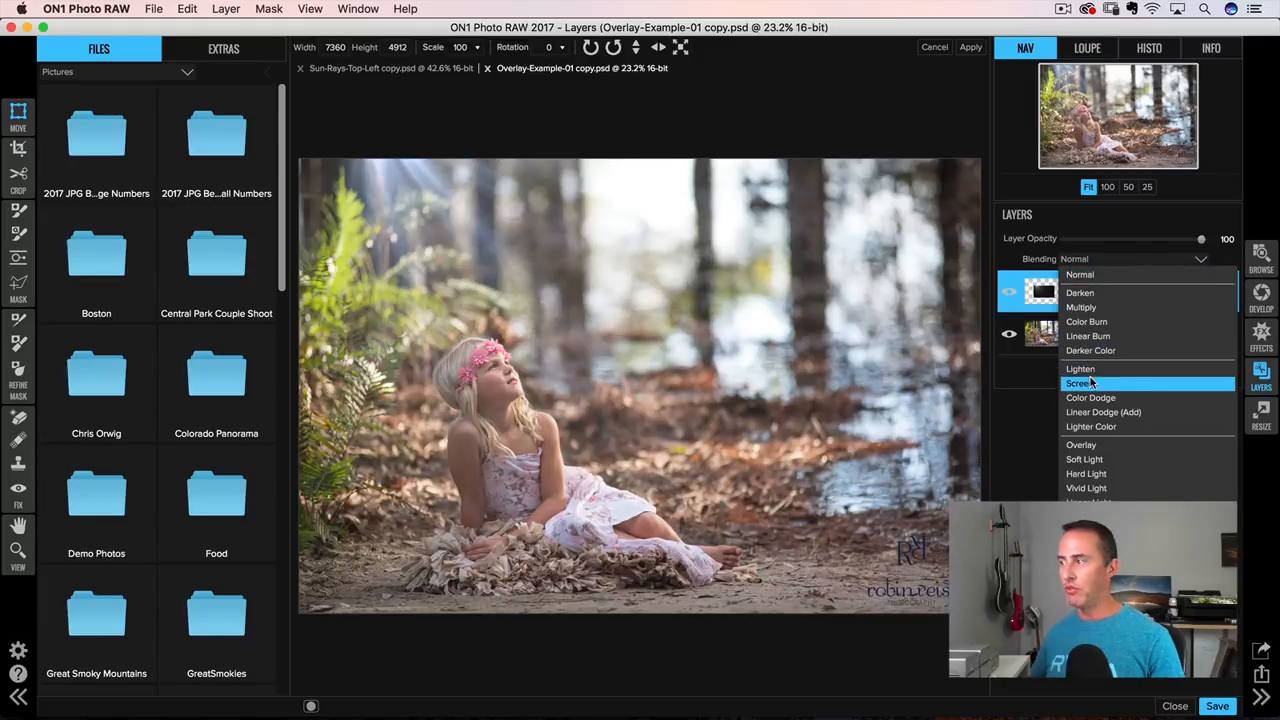
left_click(1086, 384)
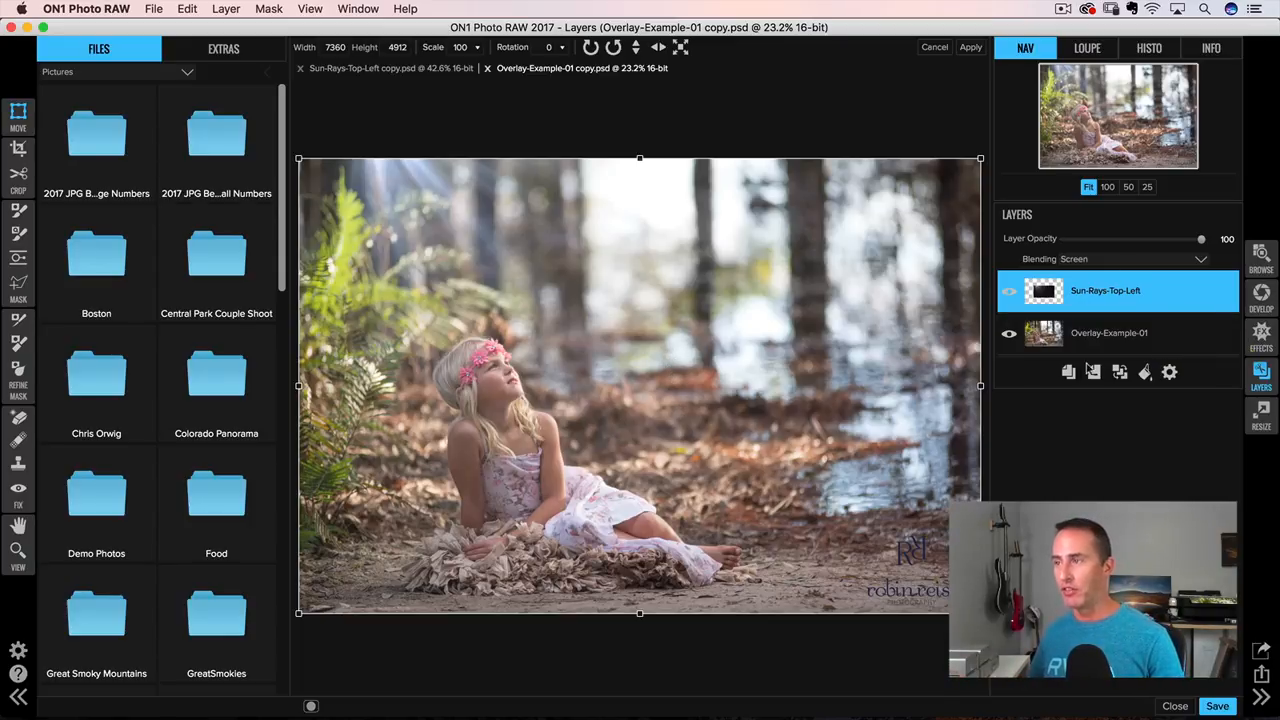
Step: Switch to Affinity Photo, nudge the rays layer slightly up and right in Normal blend mode, and set its blending to Screen
key("super+Tab")
left_click(765, 355)
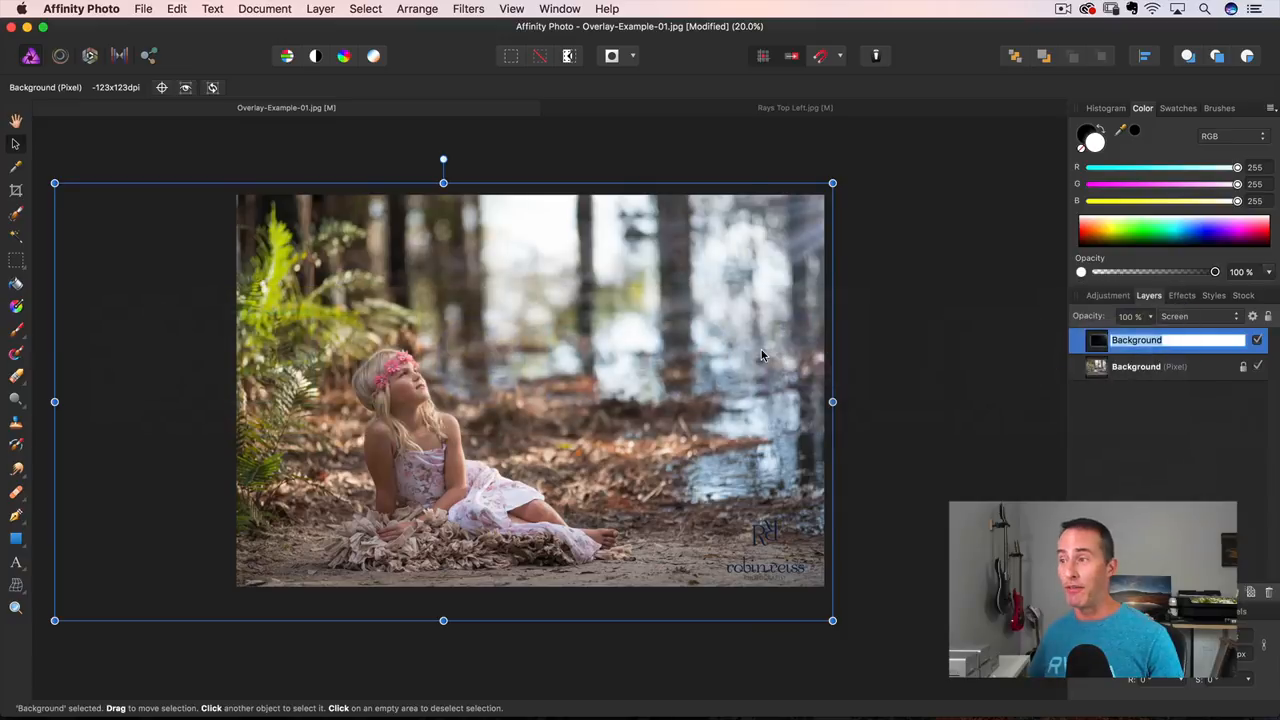
left_click(1176, 318)
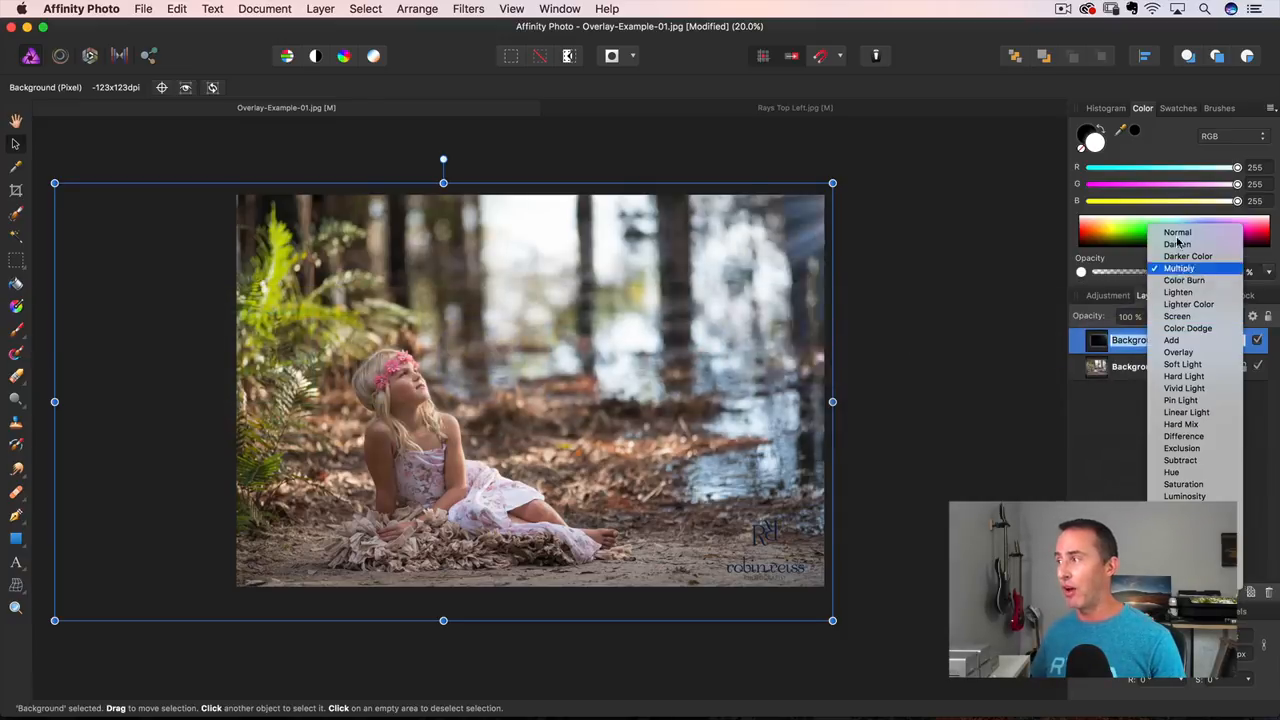
left_click(1175, 232)
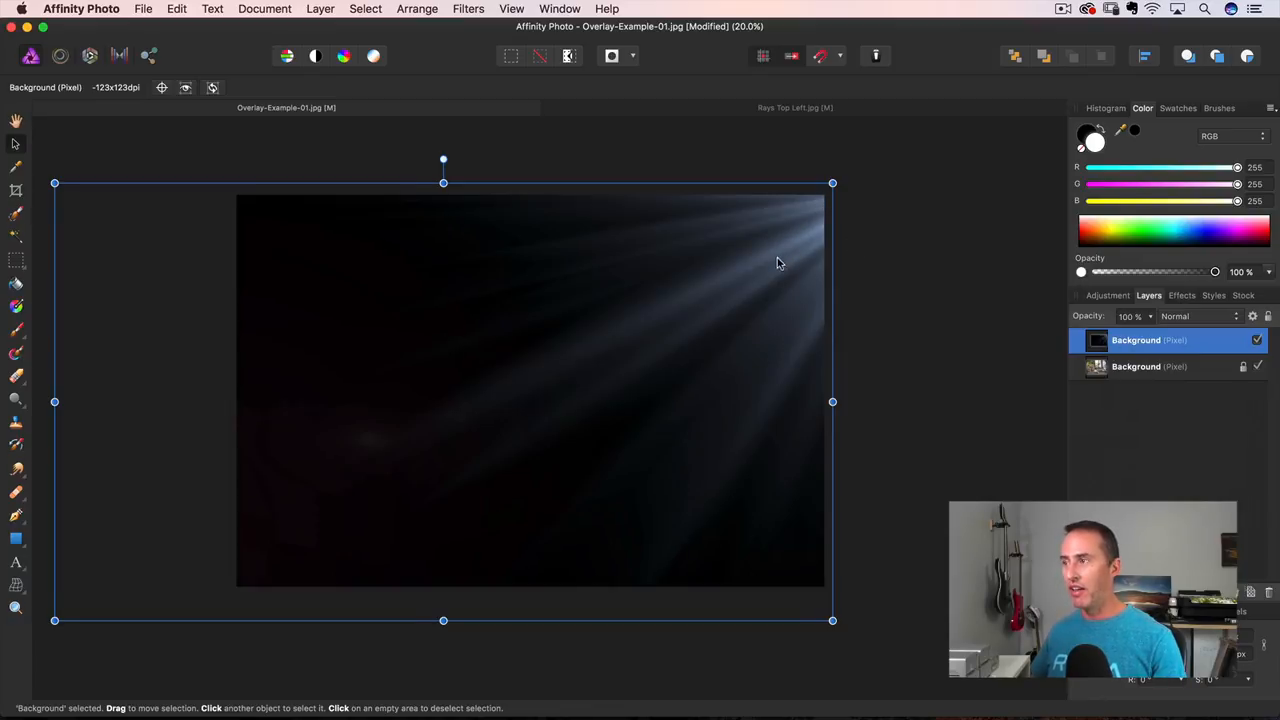
left_click_drag(777, 258, 783, 255)
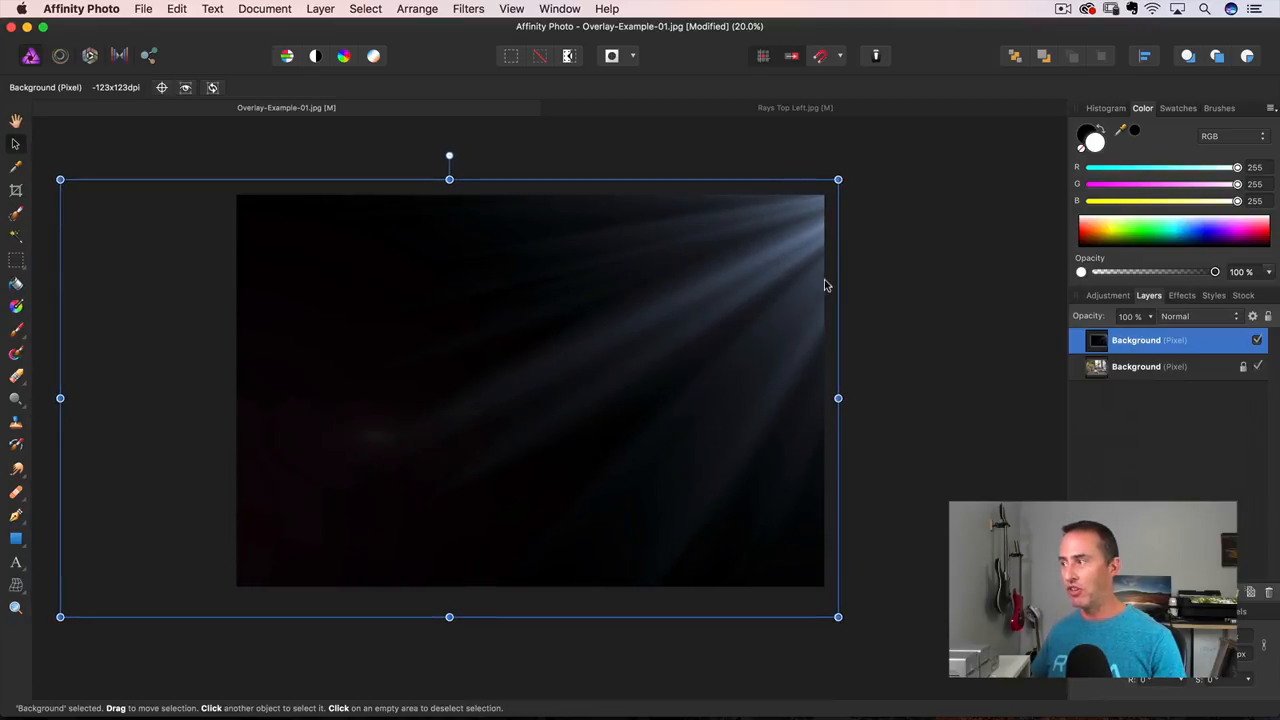
left_click(1193, 317)
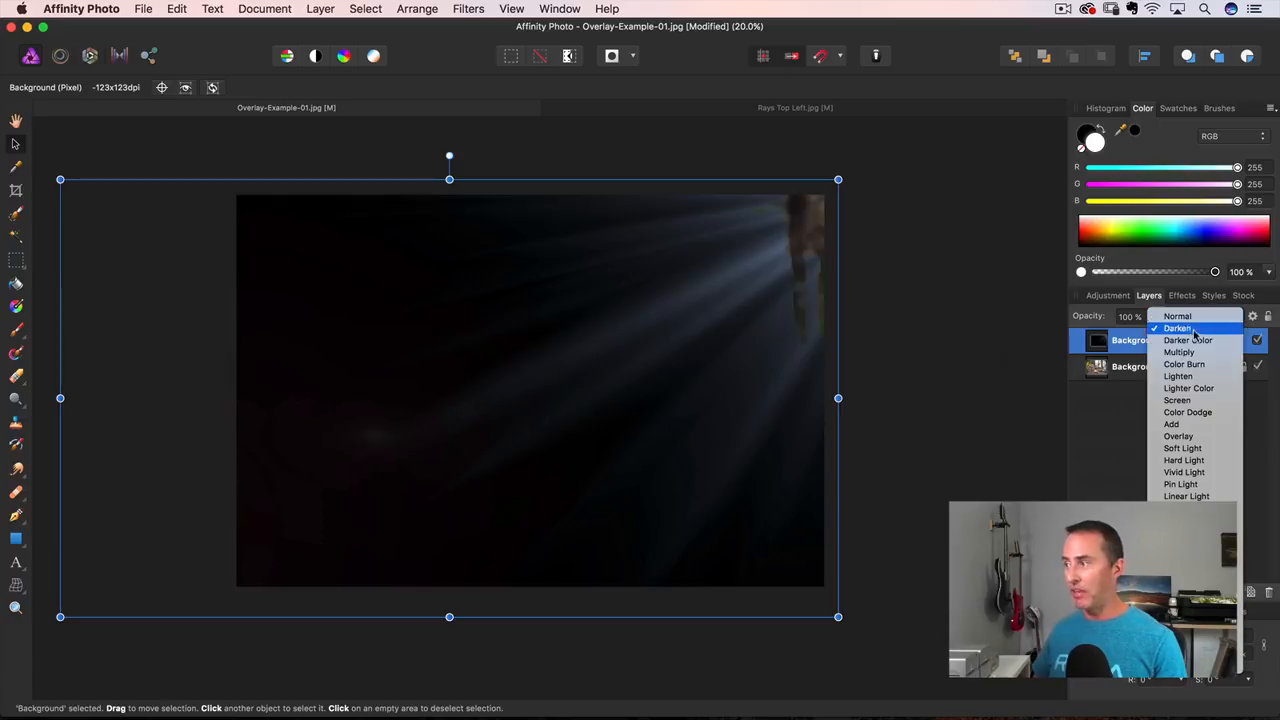
left_click(1178, 400)
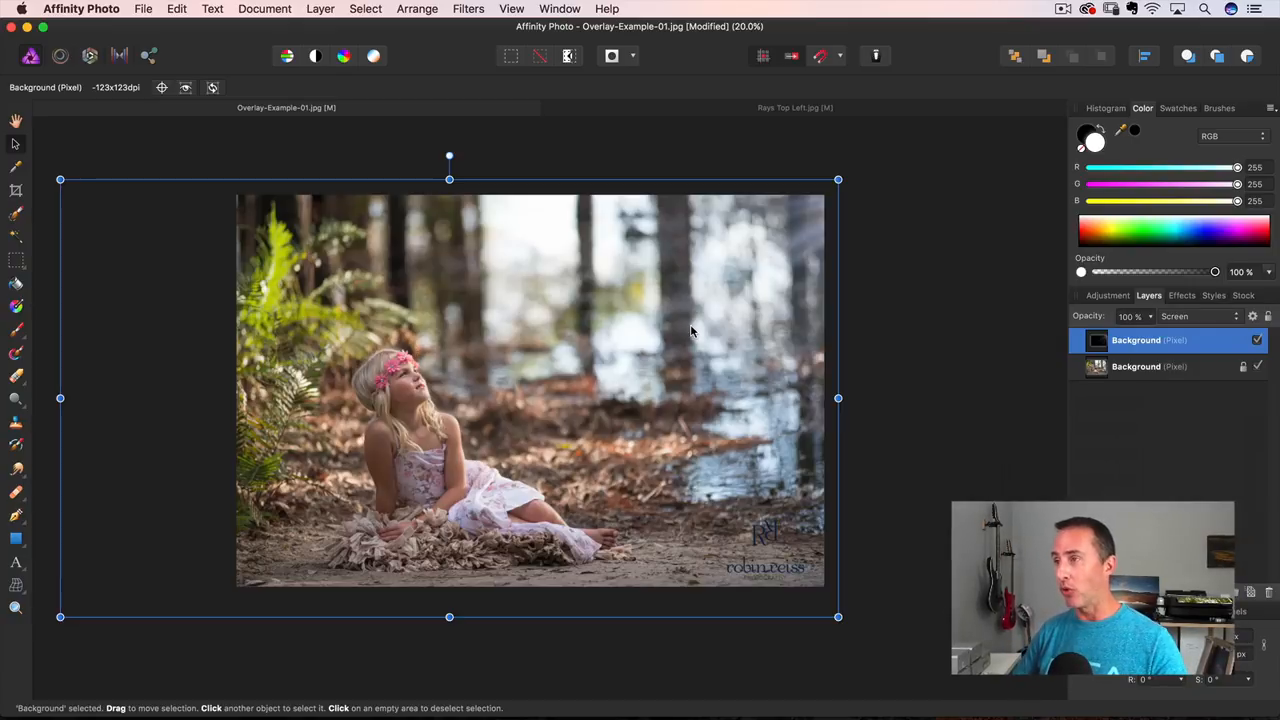
Step: Add an HSL adjustment layer above the rays layer
key("super+u")
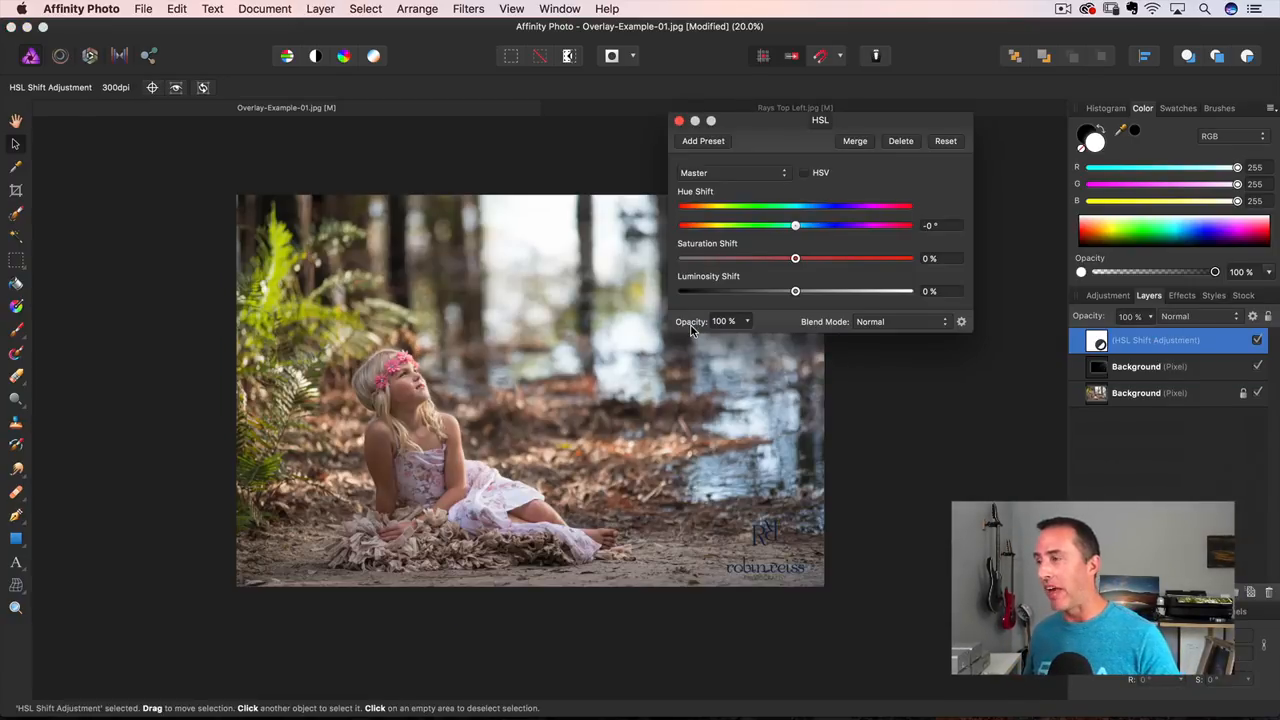